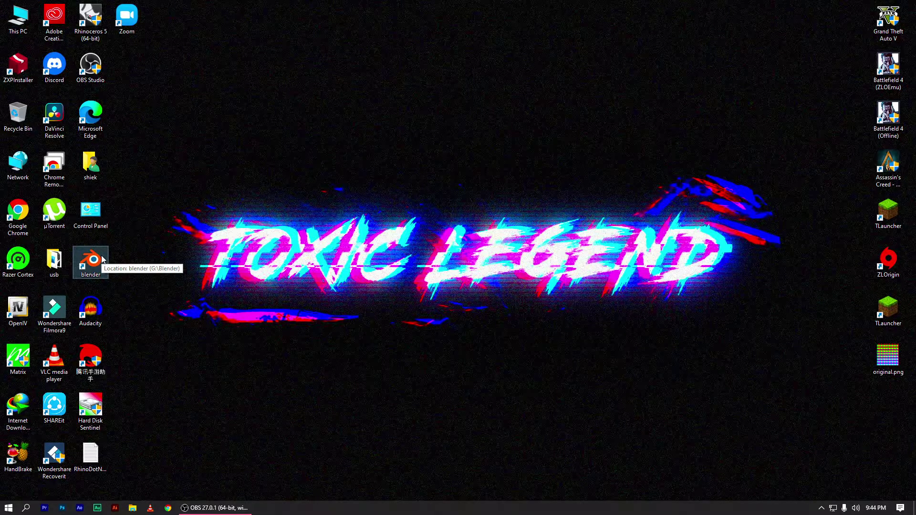
Step: Launch Blender 2.92 from its desktop shortcut
double_click(102, 259)
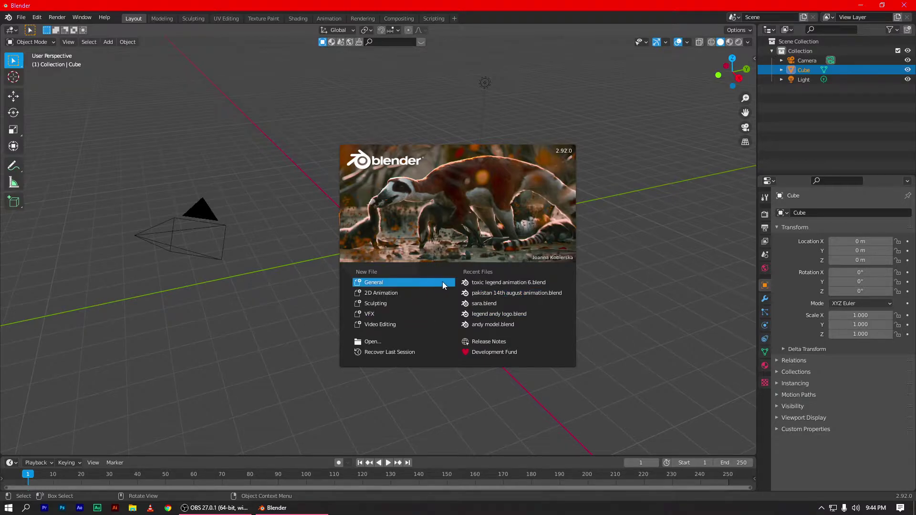
Step: Start a General file, then box-select and delete the default camera, cube and light
click(371, 282)
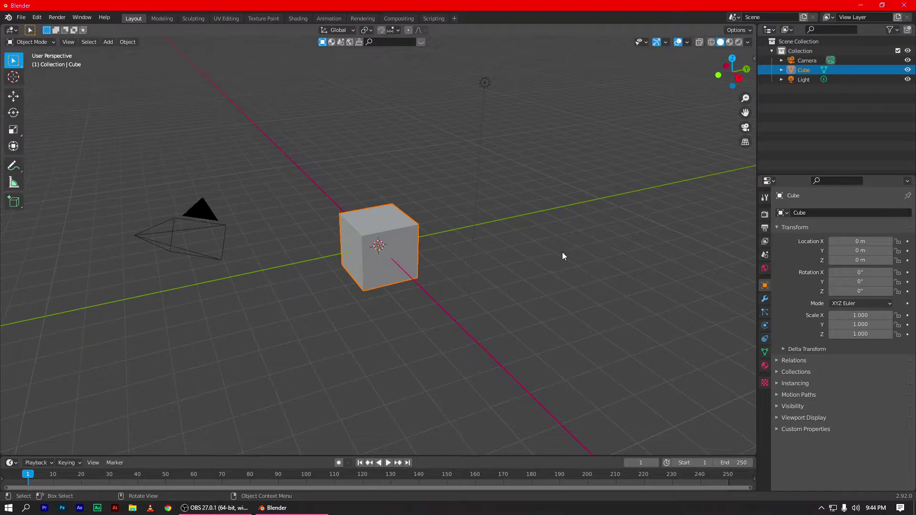
middle_drag(622, 227, 534, 194)
drag(559, 337, 138, 75)
drag(559, 377, 90, 47)
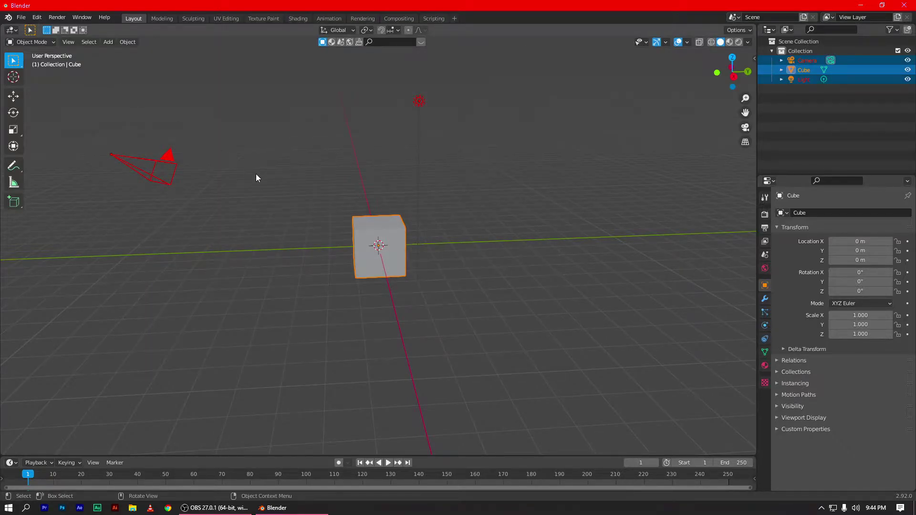
key(Delete)
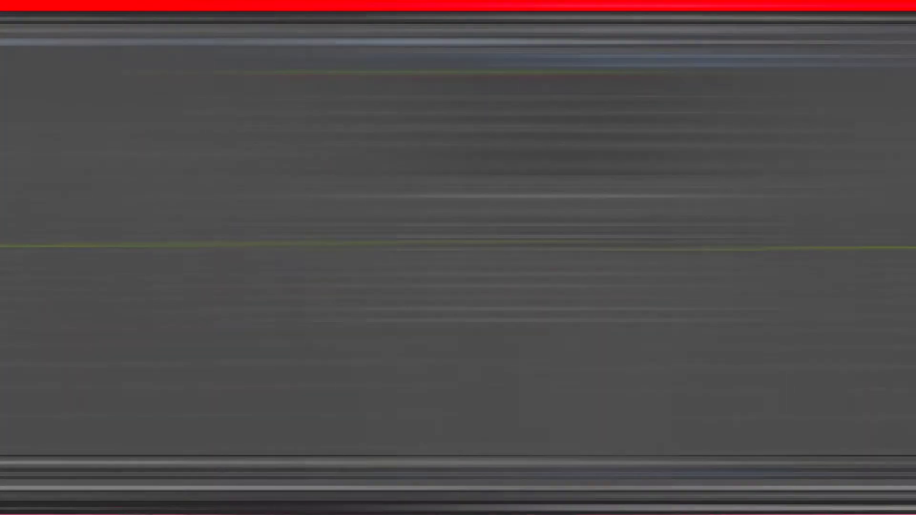
middle_drag(485, 186, 419, 167)
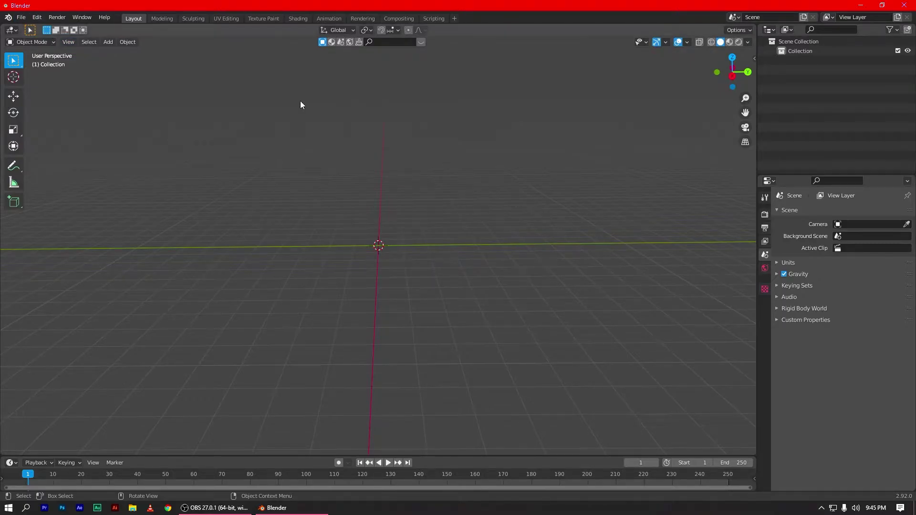
Step: Start a Wavefront (.obj) import from the File menu
click(19, 18)
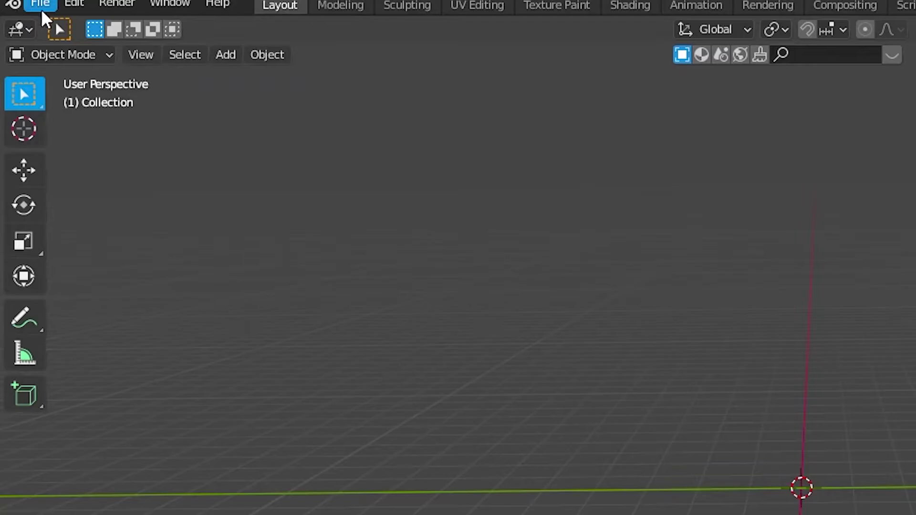
click(41, 11)
mouse_move(97, 235)
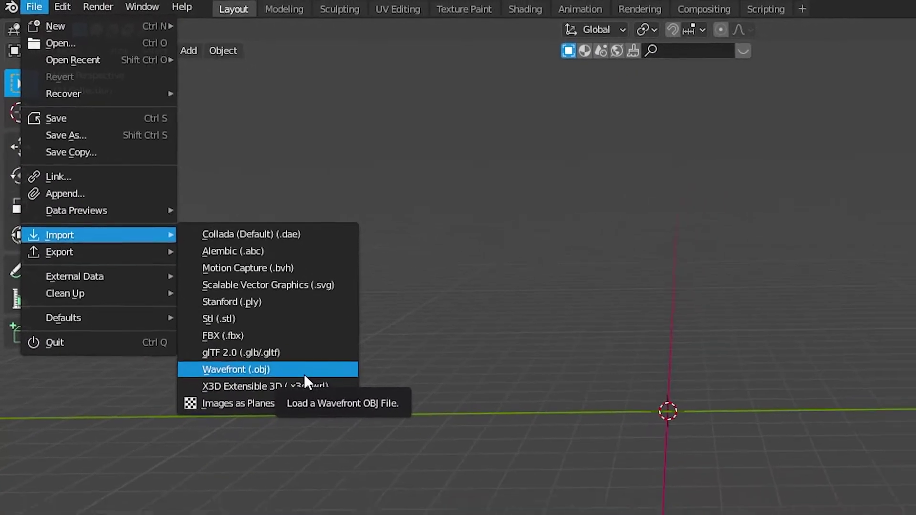
click(304, 374)
scroll(524, 276, down, 1)
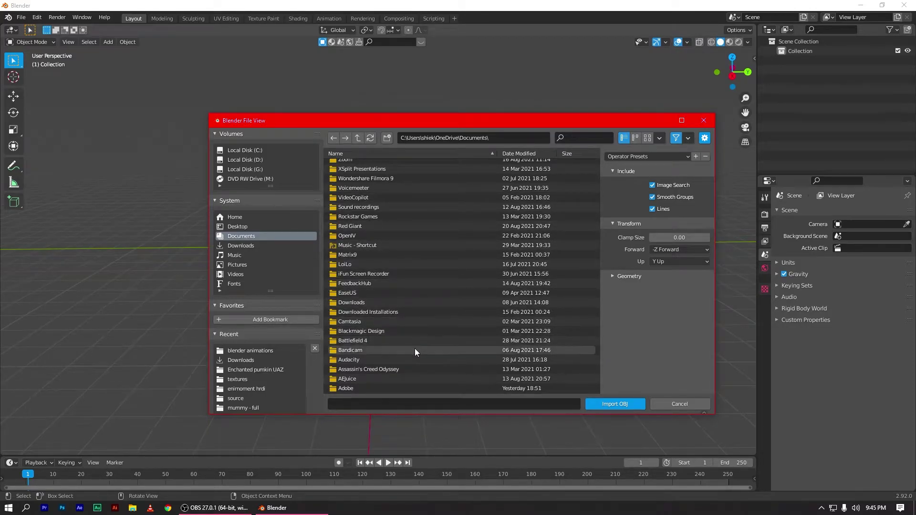
Step: Browse to G:\MODELS\ANDY\andy new clothes and import andy face.obj
click(246, 169)
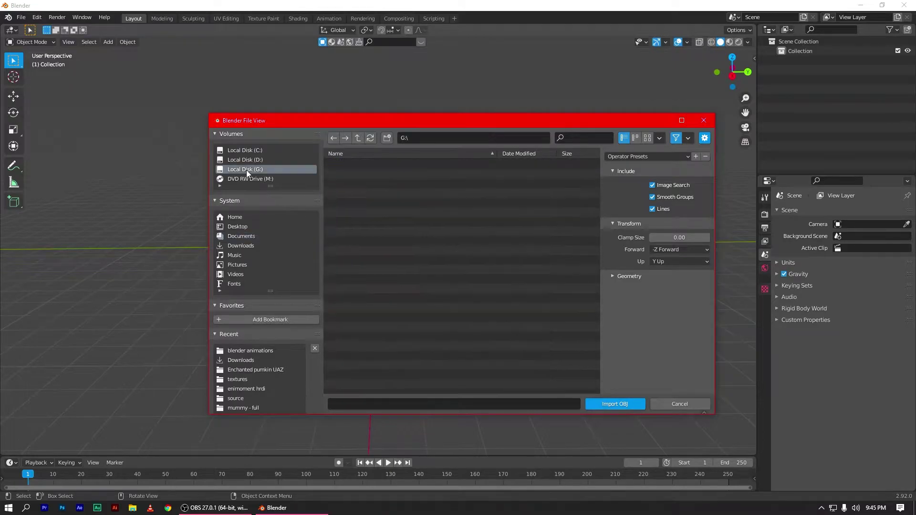
scroll(411, 308, down, 4)
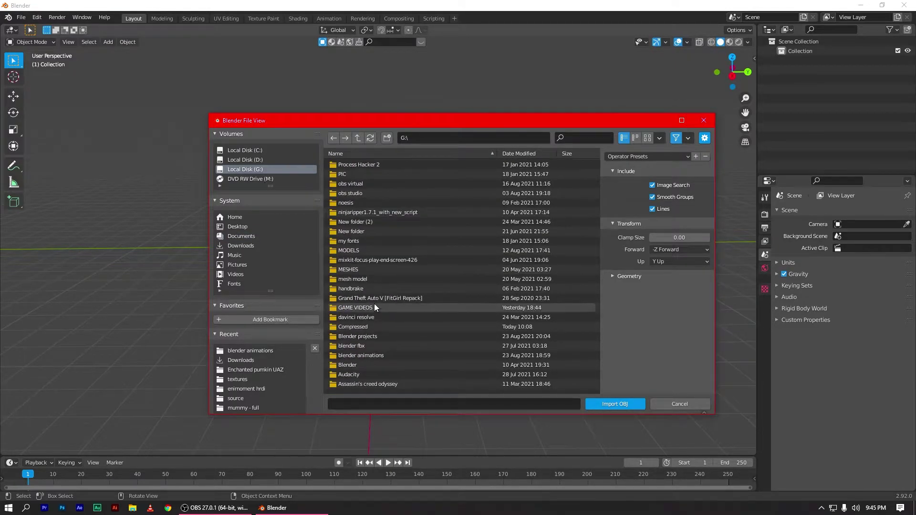
double_click(368, 270)
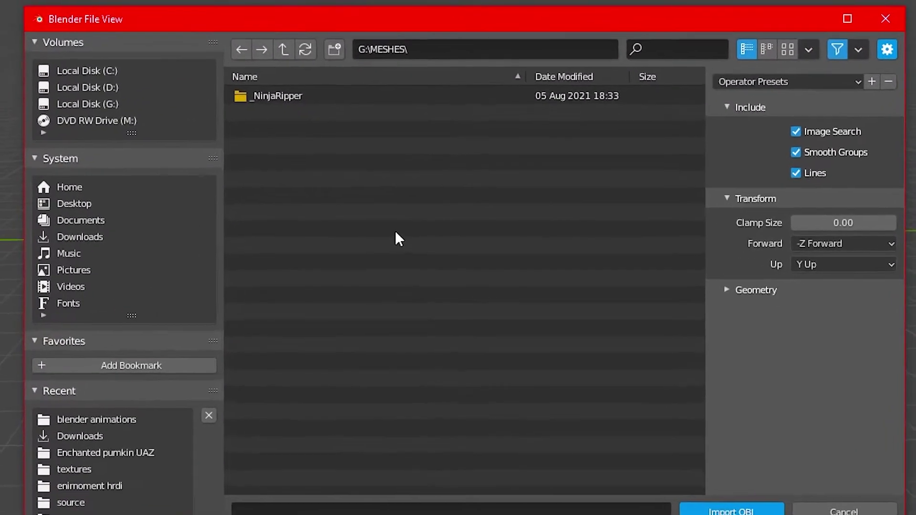
key(BackSpace)
scroll(279, 334, down, 5)
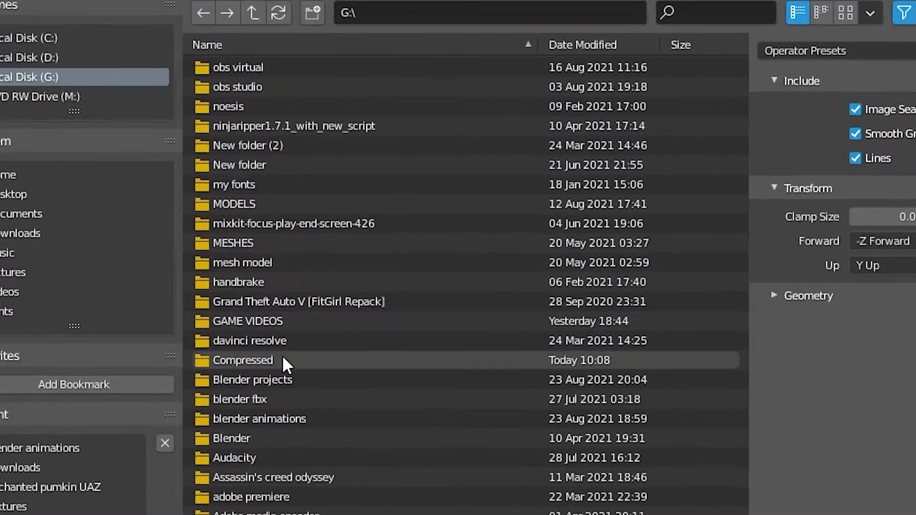
double_click(247, 203)
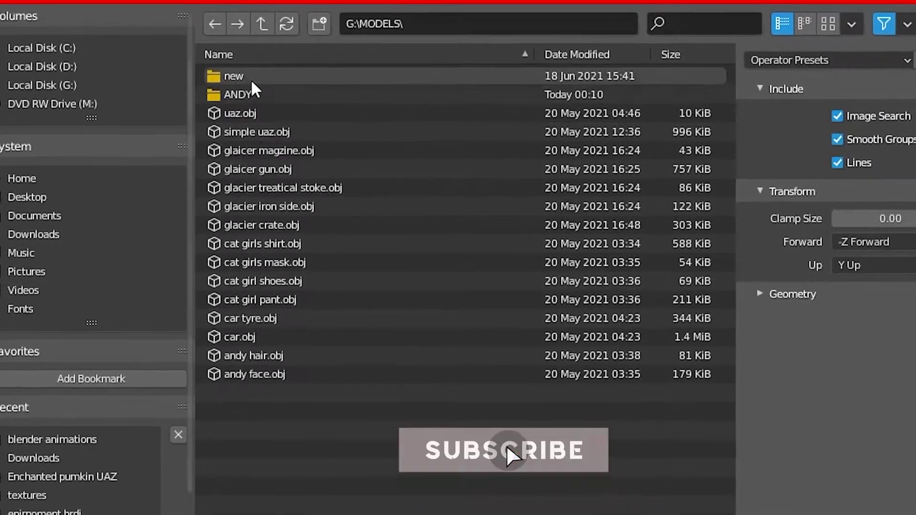
double_click(276, 95)
double_click(273, 84)
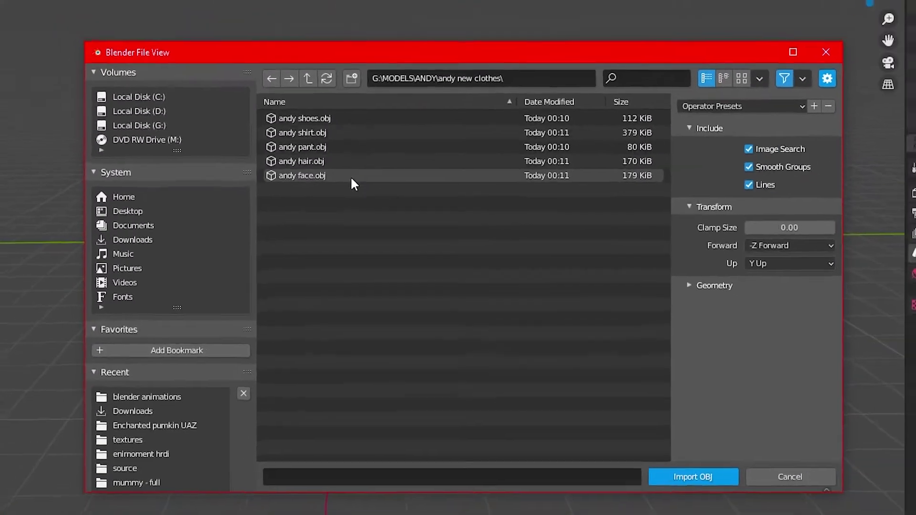
double_click(316, 161)
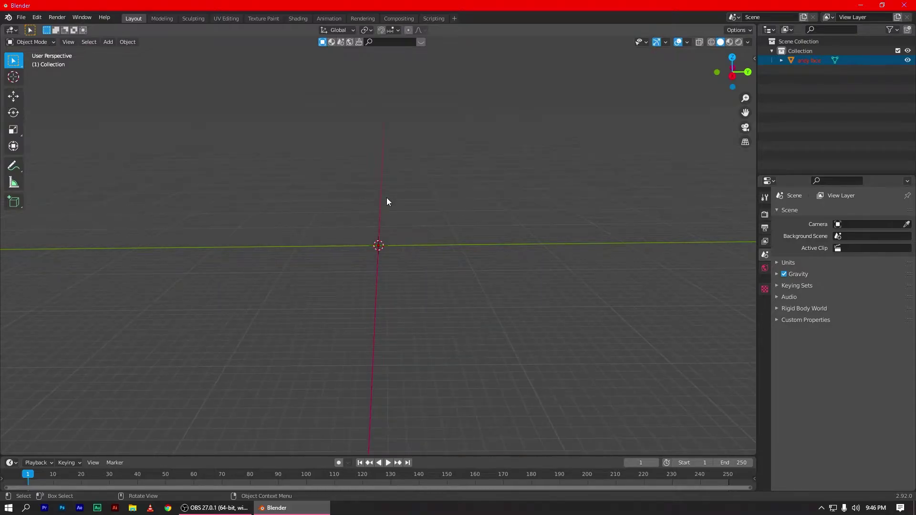
Step: Select the andy face object and reset a trial move back to the origin
click(14, 96)
click(139, 244)
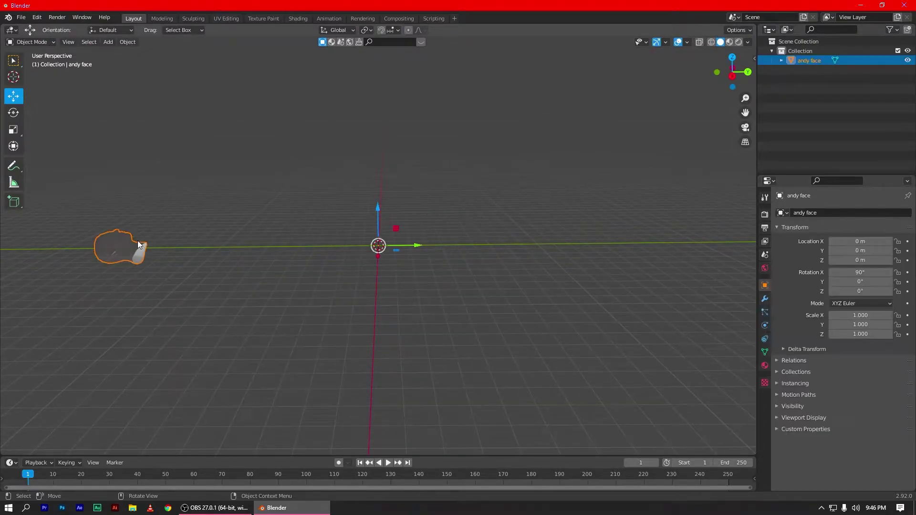
drag(418, 245, 530, 235)
key(alt+g)
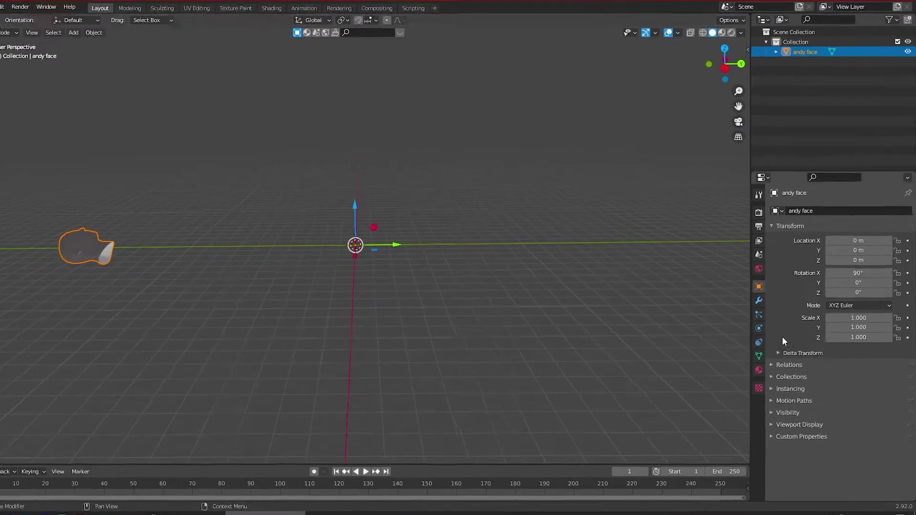
click(859, 273)
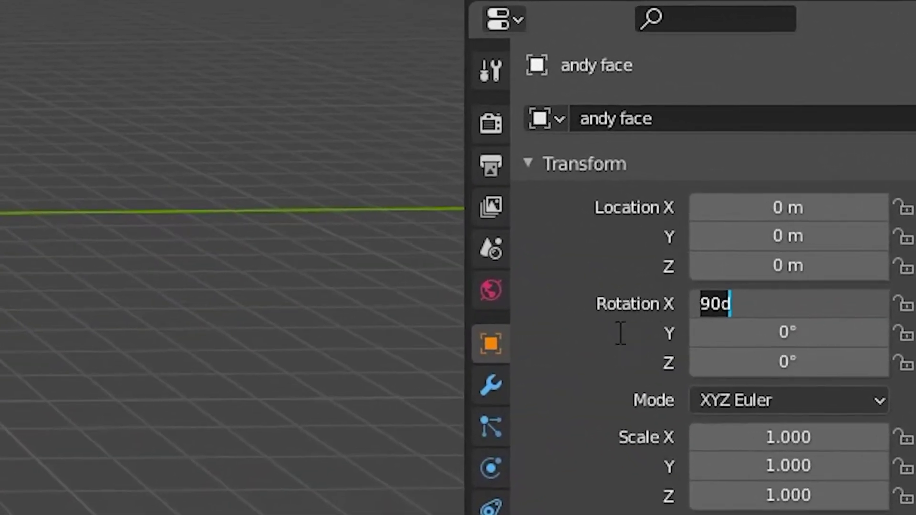
key(Return)
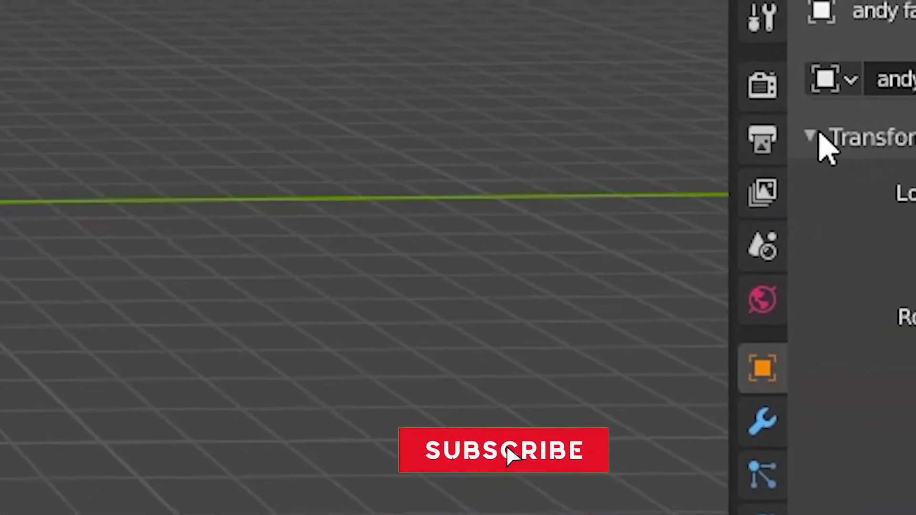
Step: Set the andy face X rotation to 0° so the head stands upright
click(818, 144)
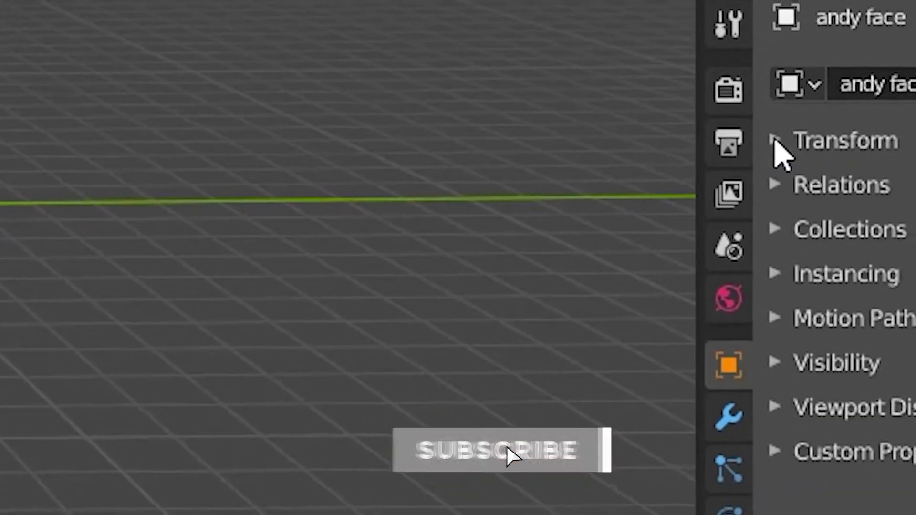
click(779, 148)
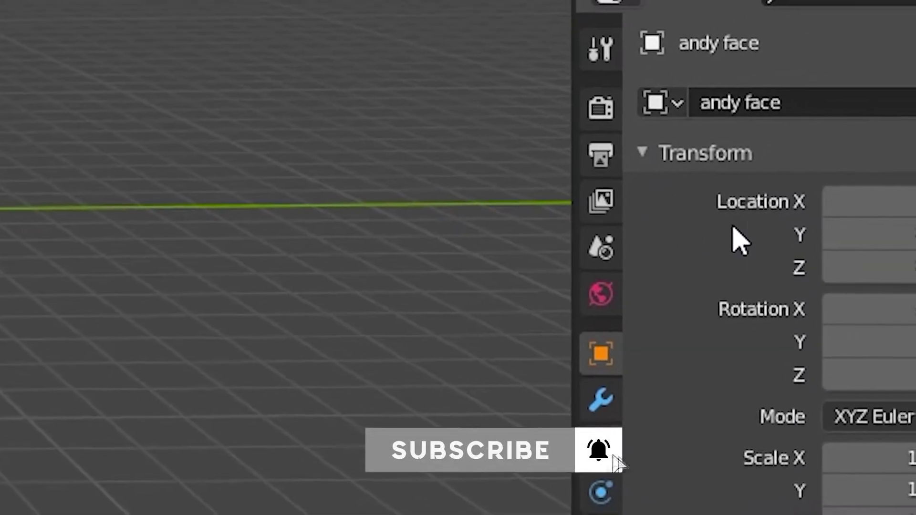
click(840, 289)
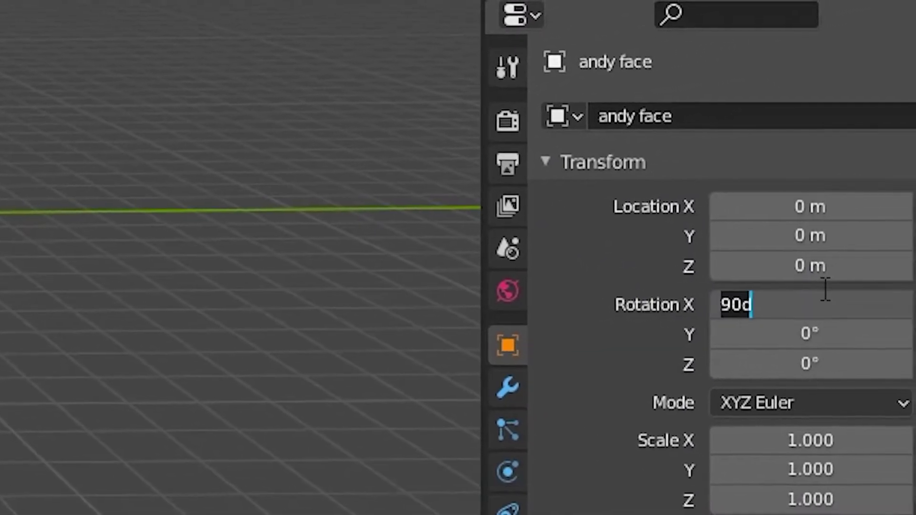
key(BackSpace)
key(BackSpace)
key(BackSpace)
text(0)
key(Return)
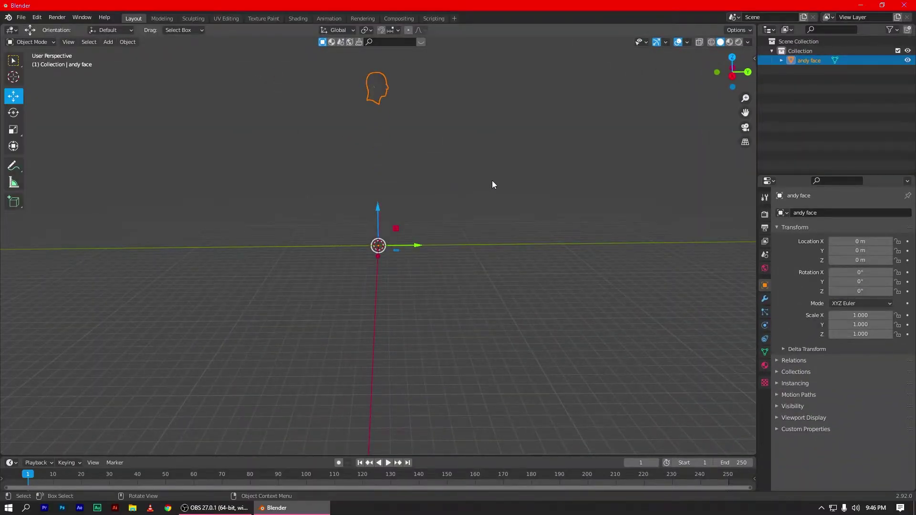
mouse_move(493, 185)
middle_down()
mouse_move(380, 180)
mouse_move(401, 273)
middle_up()
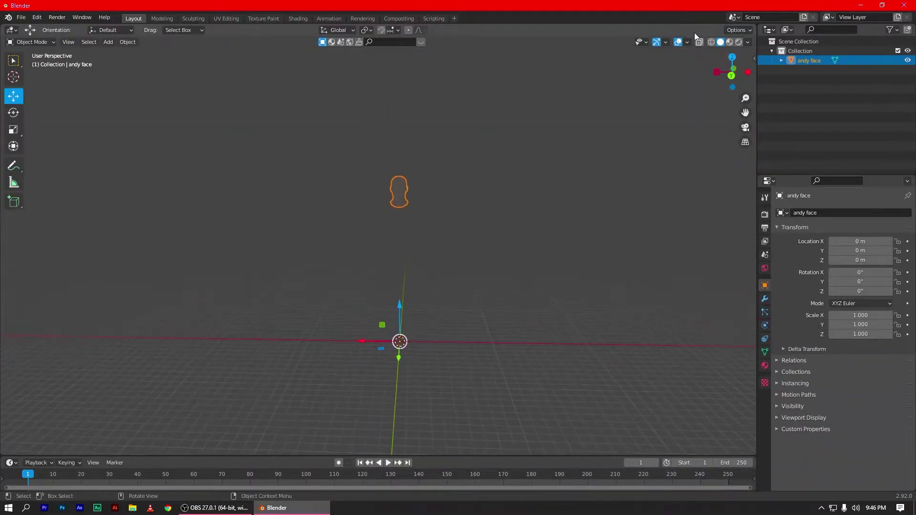
Step: Switch the viewport to Material Preview shading and reselect the head
click(449, 193)
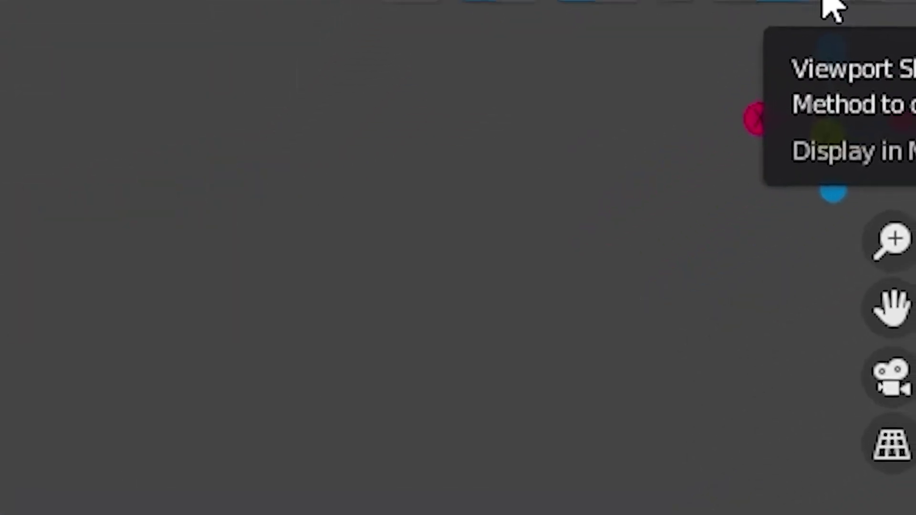
click(729, 42)
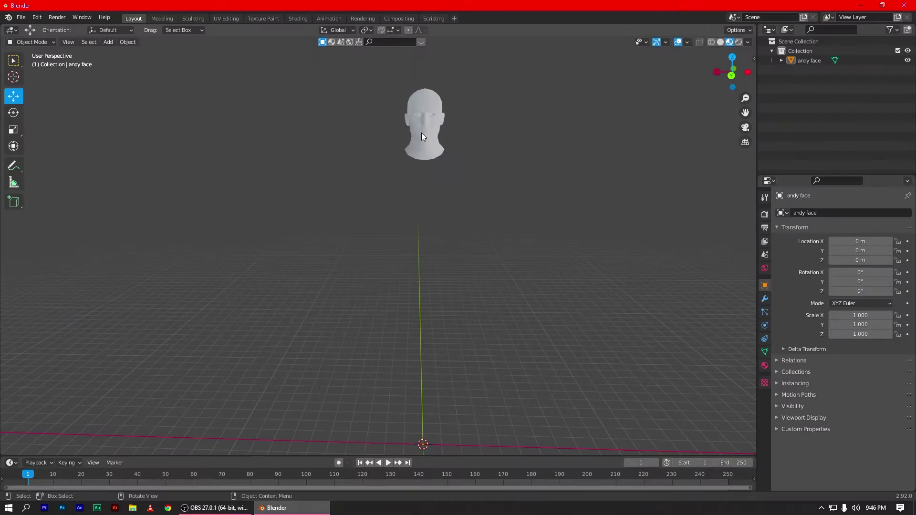
click(422, 133)
click(18, 17)
mouse_move(35, 145)
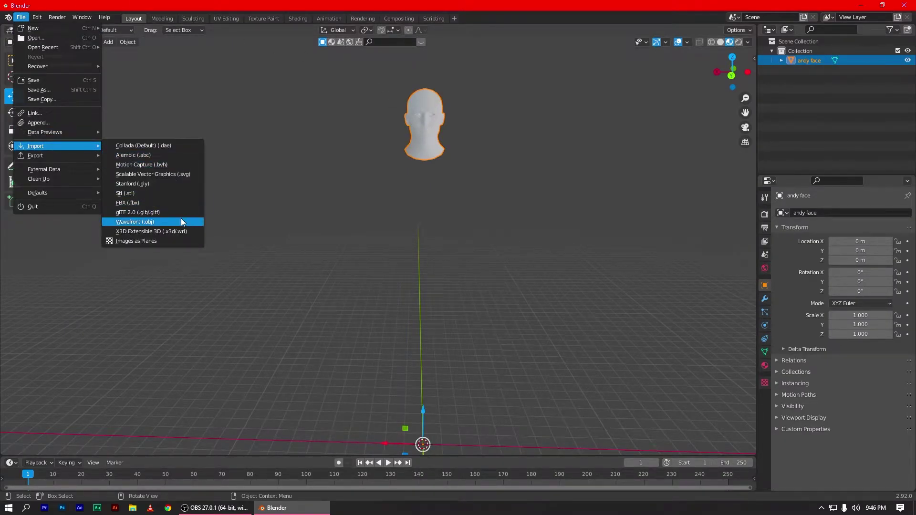
Step: Import andy hair.obj and give it an X rotation of 0°
click(181, 219)
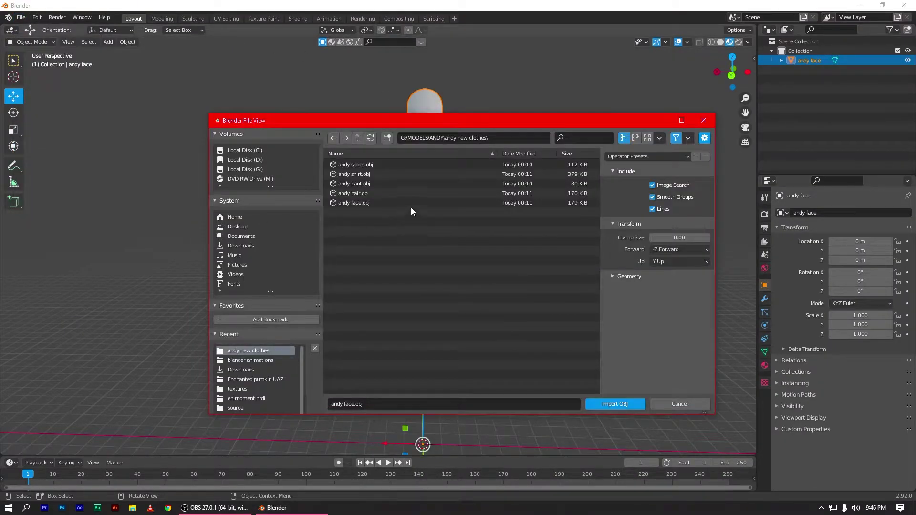
double_click(382, 193)
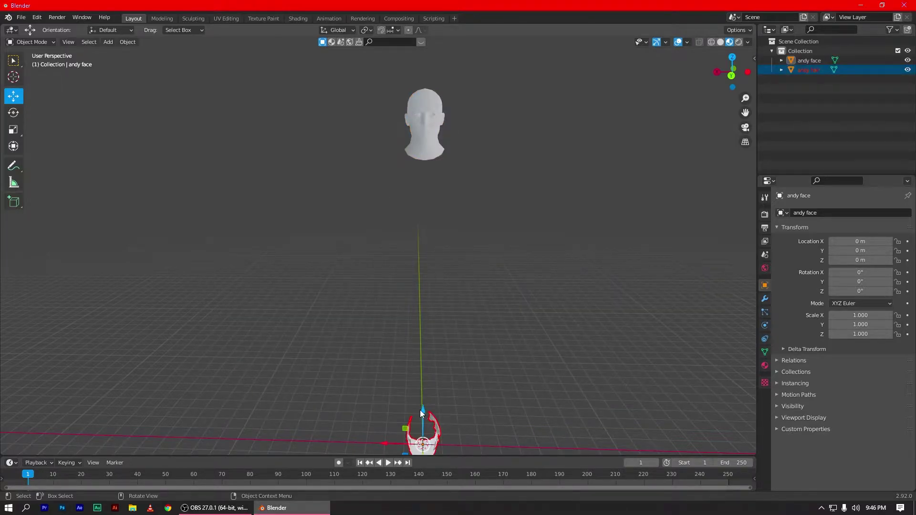
scroll(478, 355, down, 3)
click(404, 358)
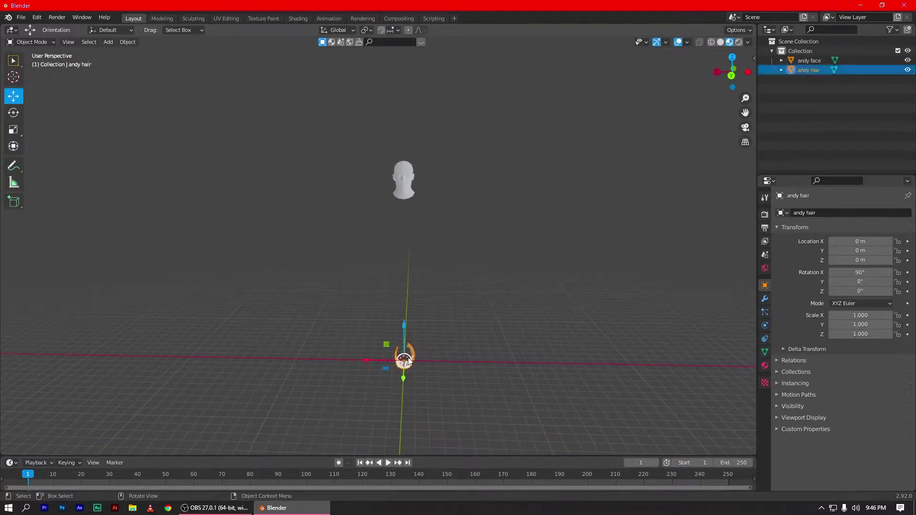
click(845, 272)
text(0)
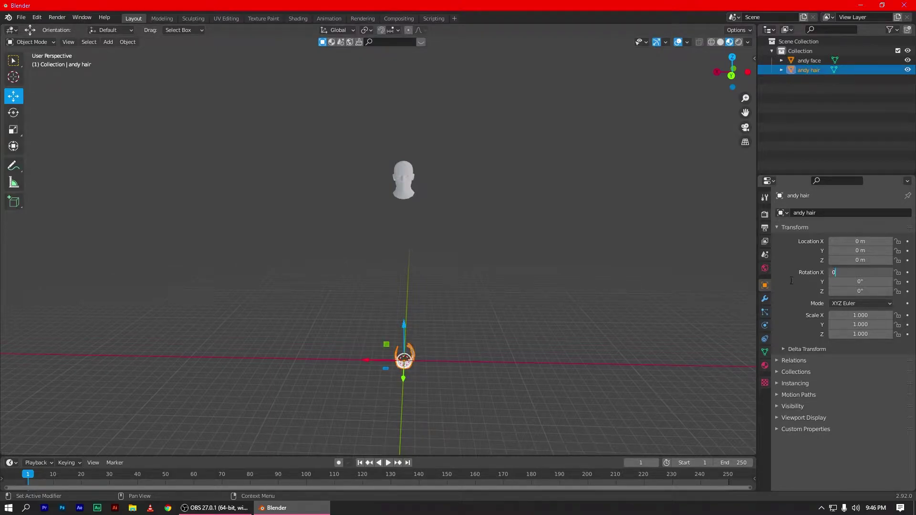
key(Return)
Step: Lift the hair up toward the head and adjust its tilt
drag(406, 327, 427, 135)
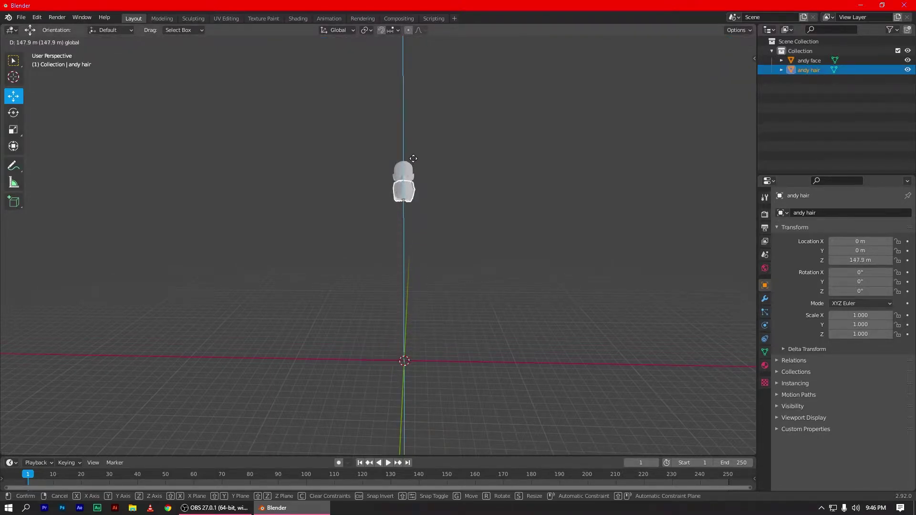
key(KP_Decimal)
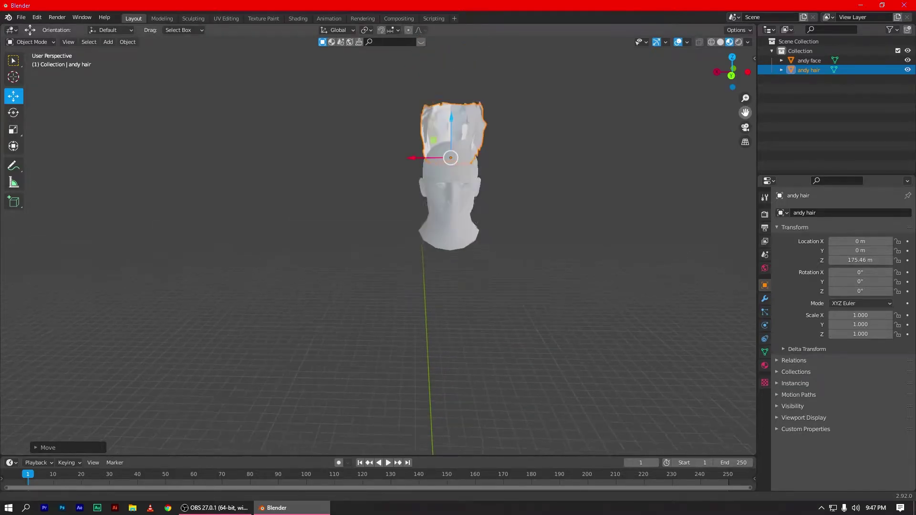
middle_drag(571, 120, 643, 144)
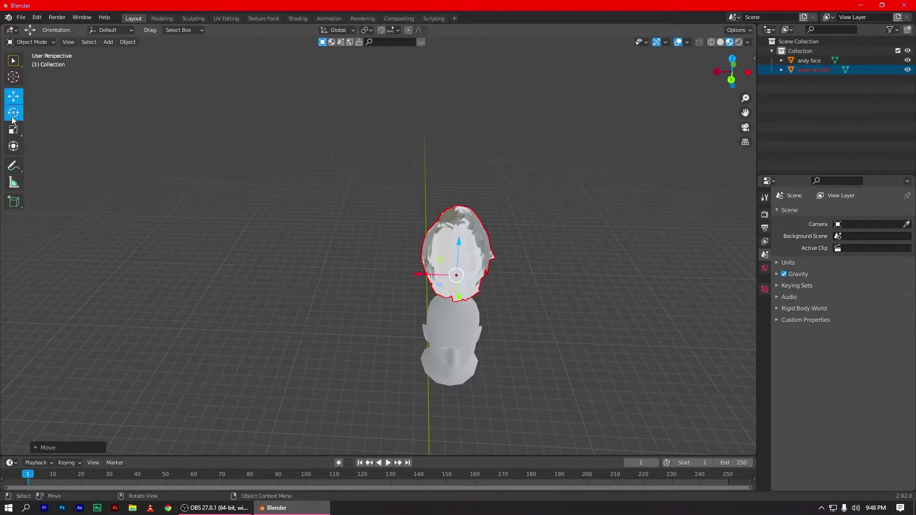
click(13, 114)
drag(457, 253, 467, 275)
click(13, 98)
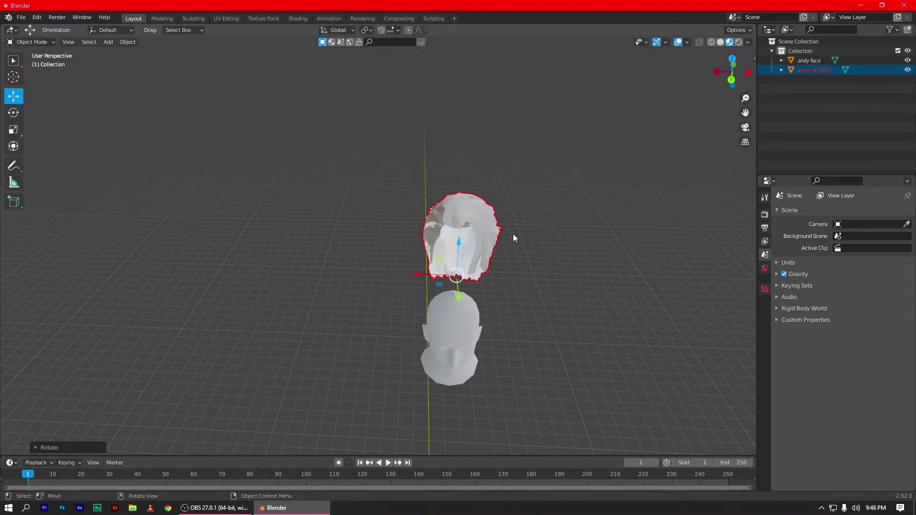
click(500, 235)
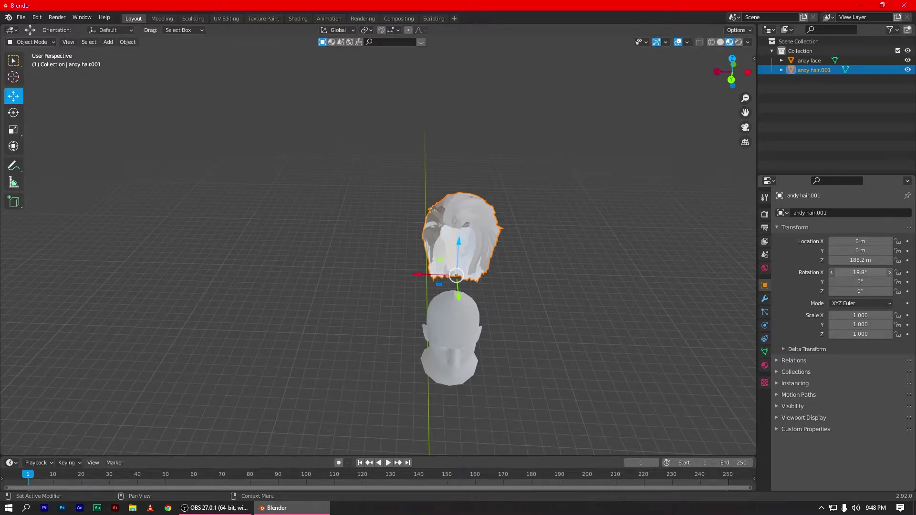
mouse_move(860, 272)
mouse_down()
mouse_move(874, 272)
mouse_move(854, 272)
mouse_up()
Step: Return the hair's X rotation to 0° and lower it closer to the head
middle_drag(596, 284, 686, 280)
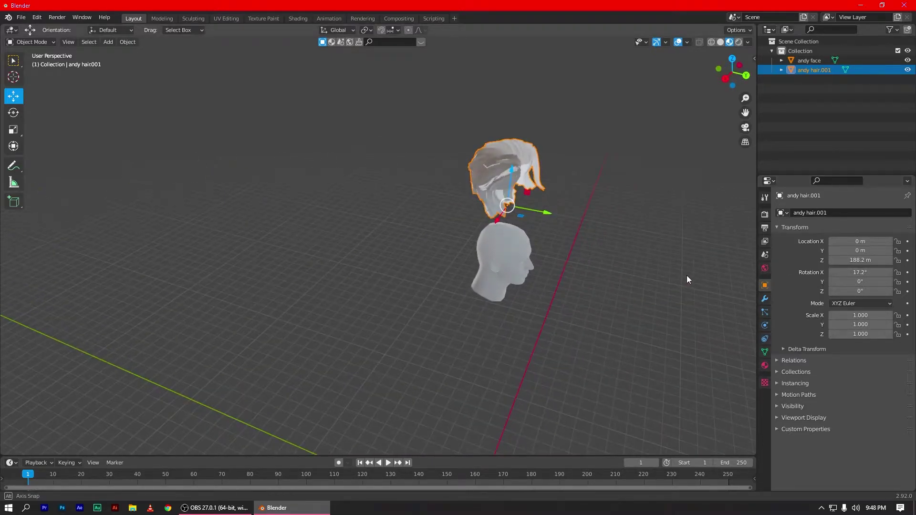
mouse_move(860, 272)
mouse_down()
mouse_move(845, 272)
mouse_move(868, 272)
mouse_up()
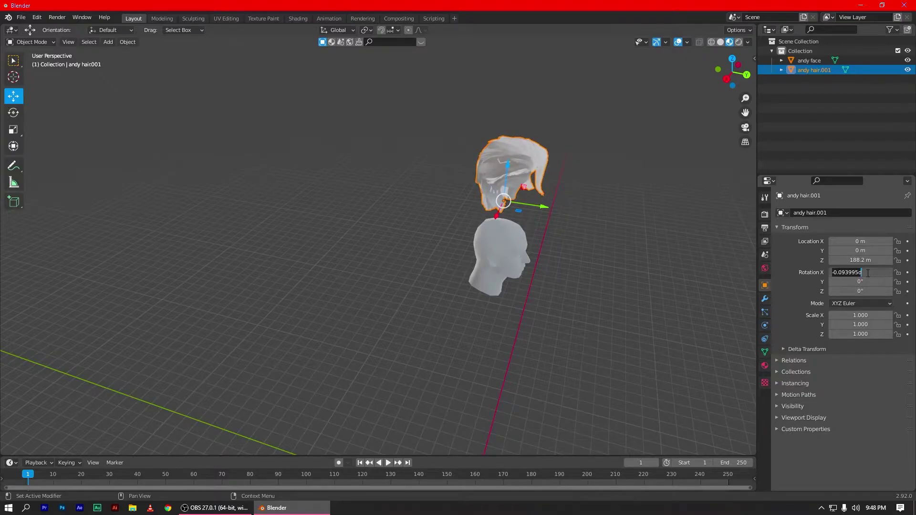
text(0)
key(Return)
middle_drag(623, 197, 471, 182)
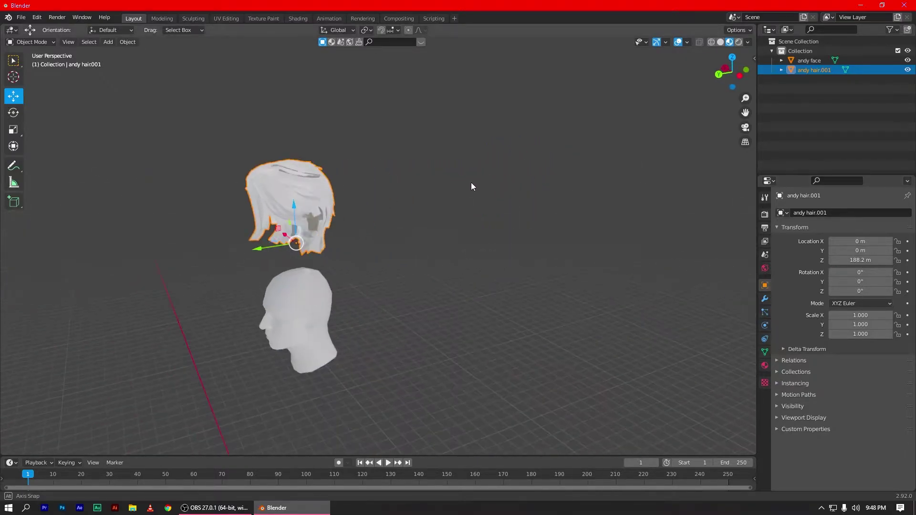
drag(294, 205, 311, 271)
middle_drag(311, 271, 558, 265)
Step: Move the hair vertically onto the head, reaching Z 159.4 m
key(g)
key(z)
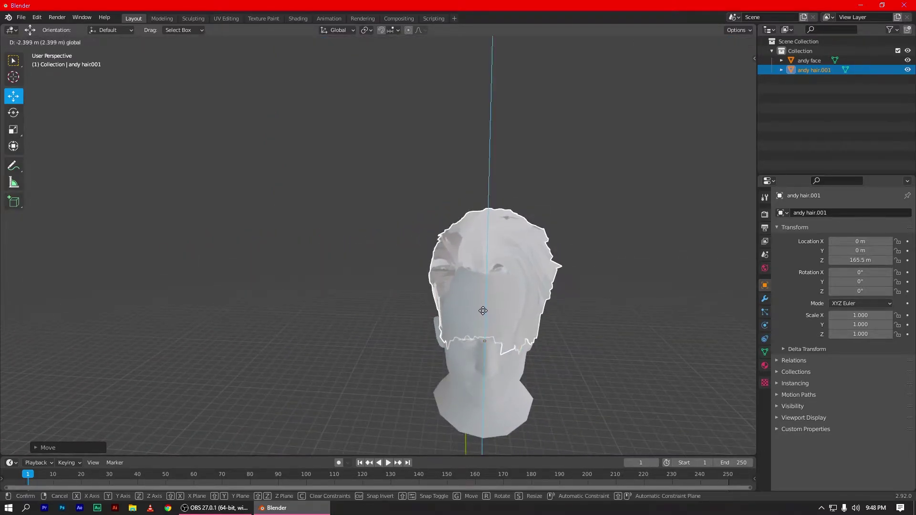
click(491, 340)
mouse_move(491, 339)
middle_down()
mouse_move(593, 278)
mouse_move(723, 130)
middle_up()
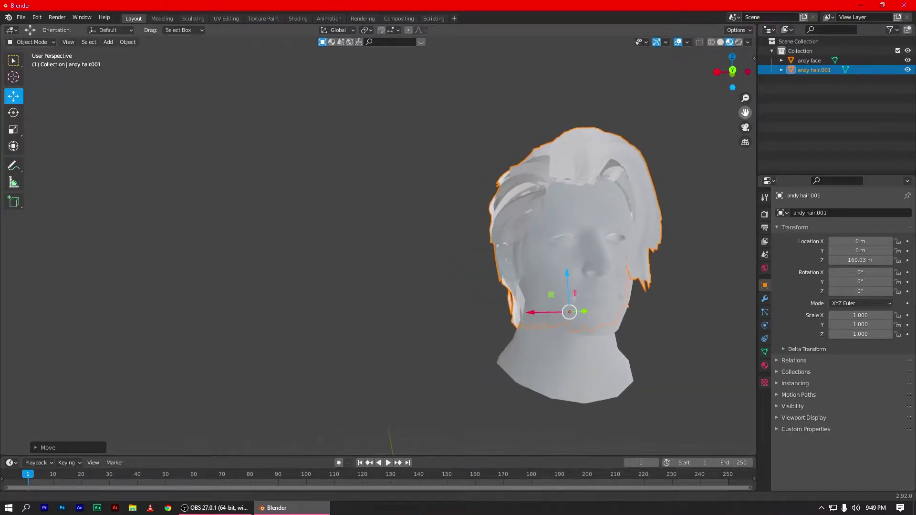
drag(746, 112, 556, 317)
key(g)
key(z)
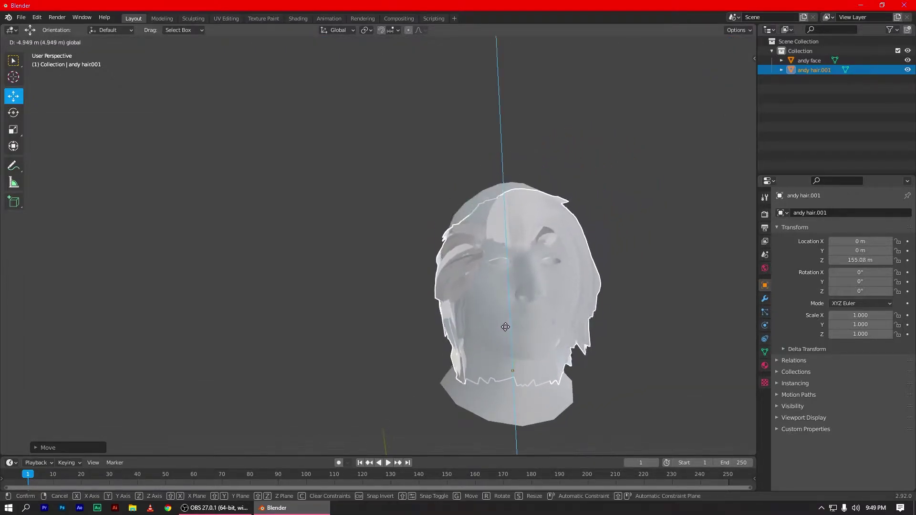
click(504, 288)
middle_drag(504, 289, 626, 289)
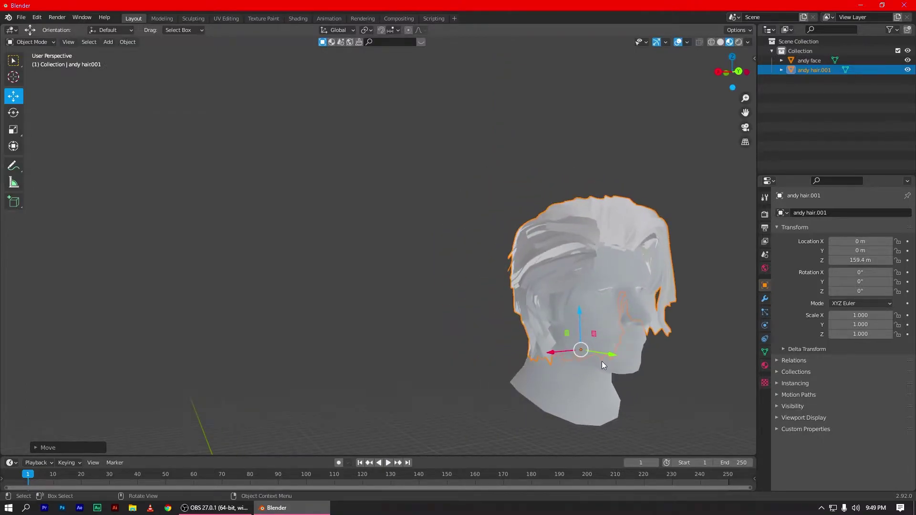
Step: Fit the hair at Y -1.015 m and Z 159.84 m, then deselect it
key(g)
key(y)
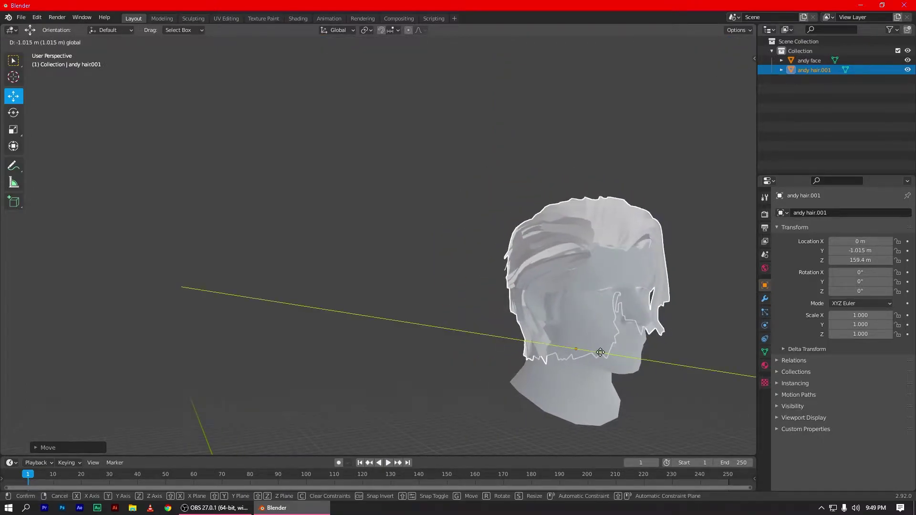
click(601, 352)
key(g)
key(z)
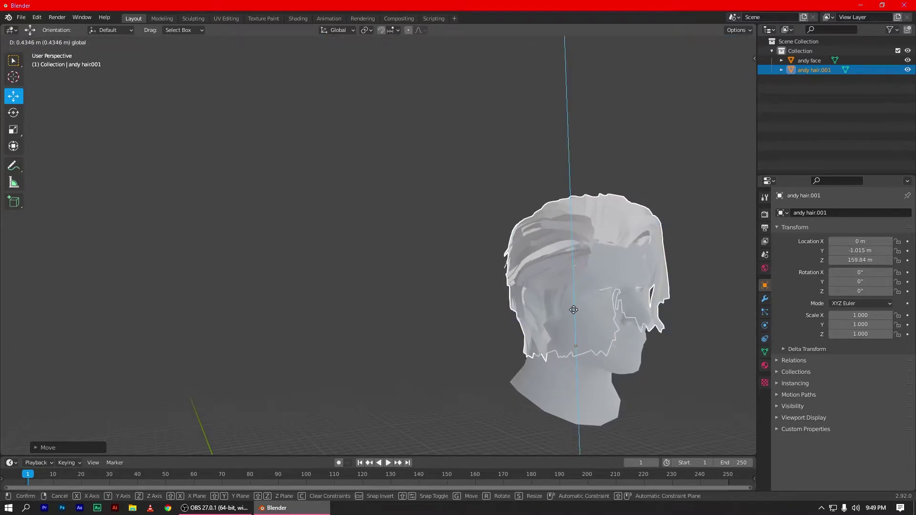
click(574, 310)
mouse_move(573, 310)
middle_down()
mouse_move(578, 297)
mouse_move(557, 296)
mouse_move(594, 273)
middle_up()
click(564, 289)
Step: Import andy shirt.obj from the andy new clothes folder
click(21, 18)
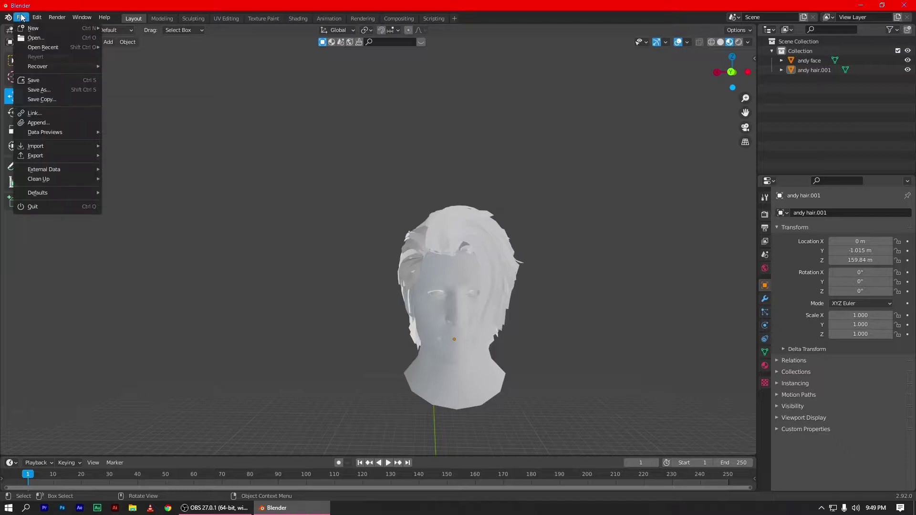
mouse_move(35, 146)
click(168, 222)
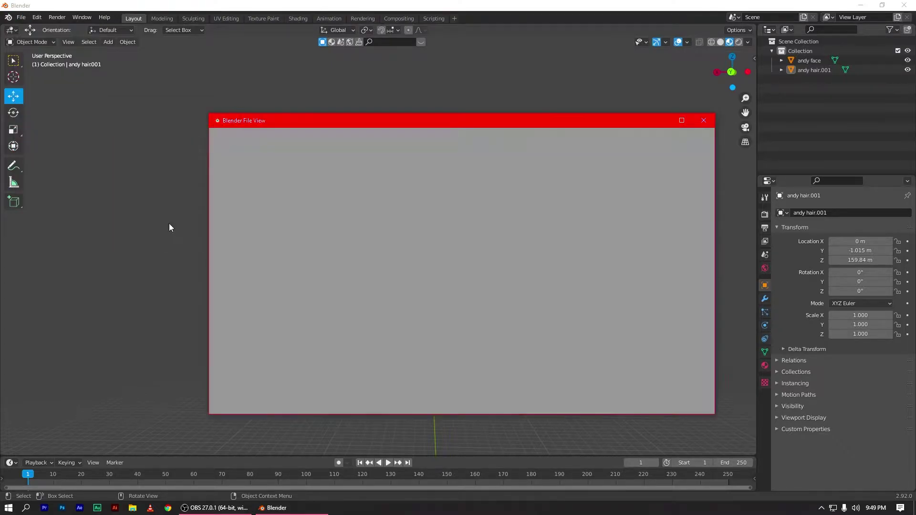
double_click(361, 165)
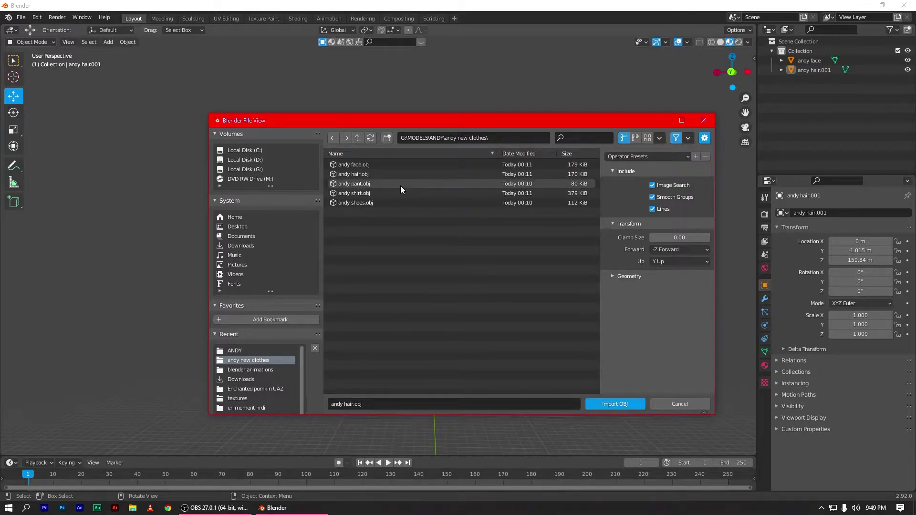
click(388, 196)
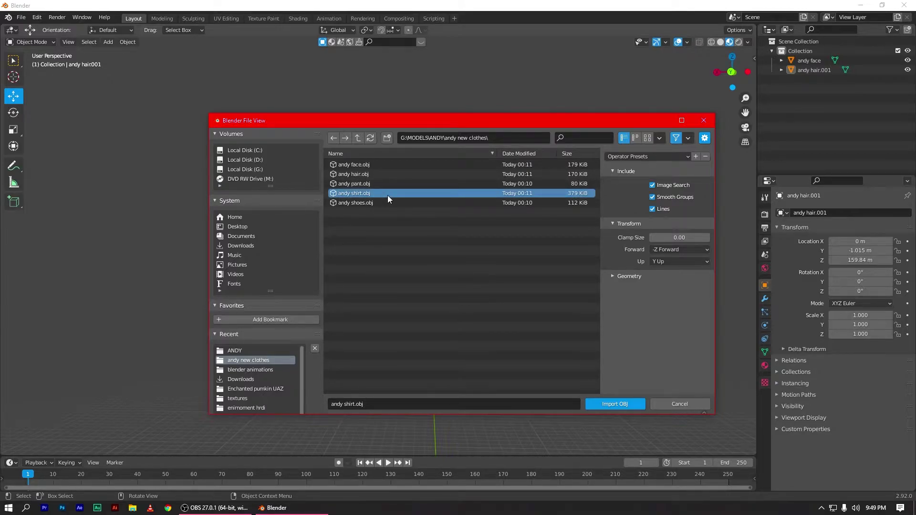
double_click(387, 195)
scroll(390, 193, down, 5)
Step: Set the shirt's X rotation to 0° so it stands upright beneath the head
click(546, 377)
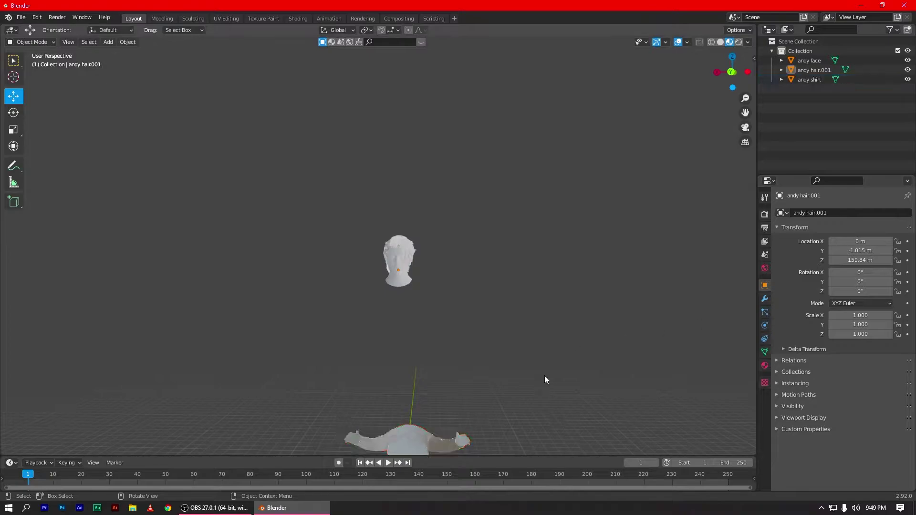
click(408, 437)
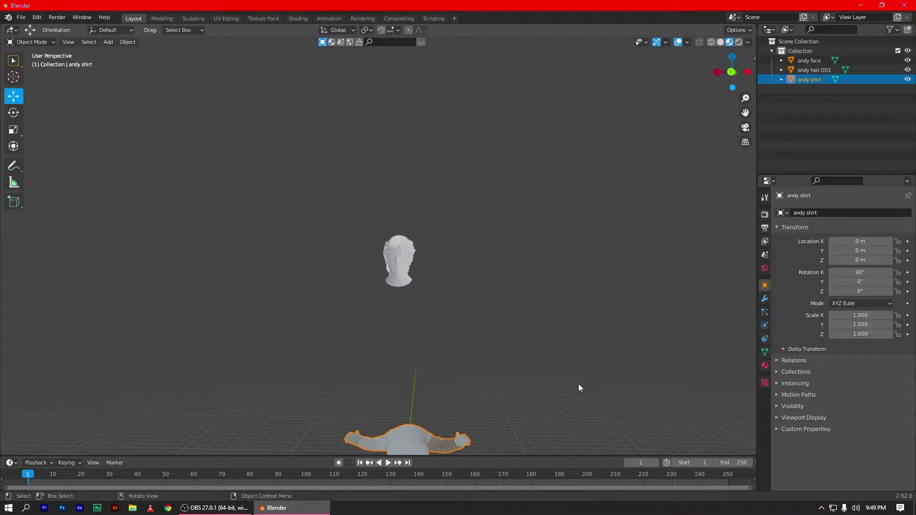
click(538, 367)
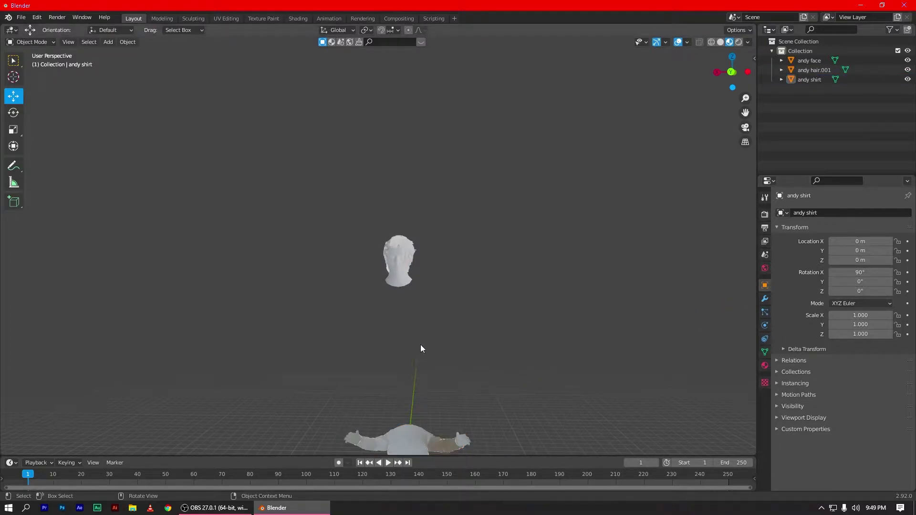
click(413, 427)
text(0)
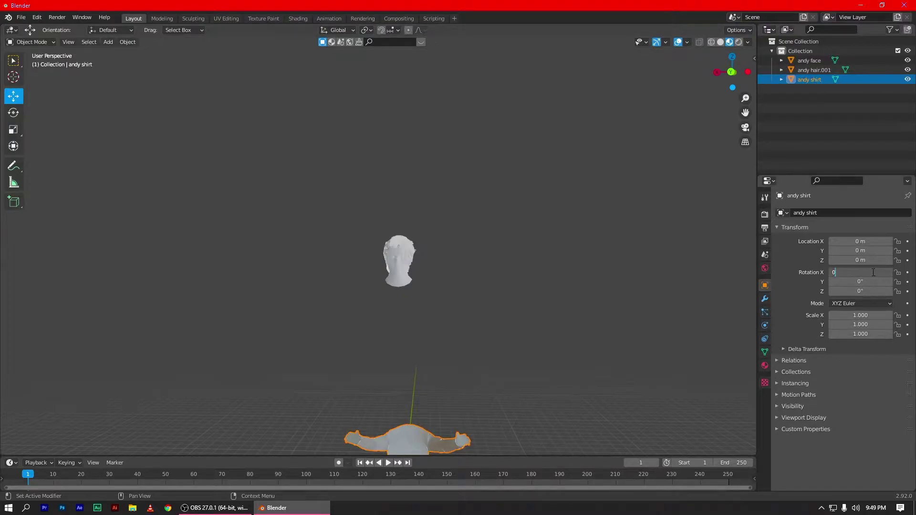
key(Return)
click(520, 275)
mouse_move(520, 275)
middle_down()
mouse_move(551, 311)
mouse_move(508, 302)
middle_up()
Step: Import the andy pant OBJ model
click(20, 16)
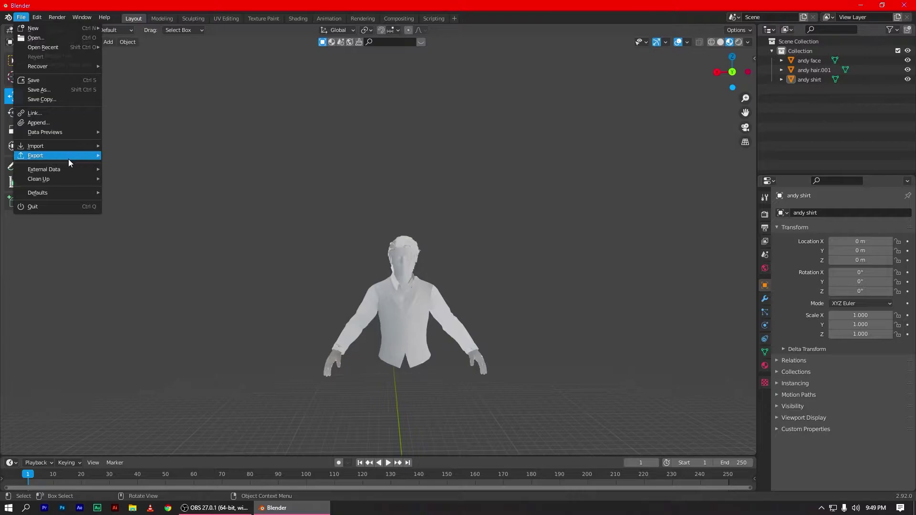
click(168, 220)
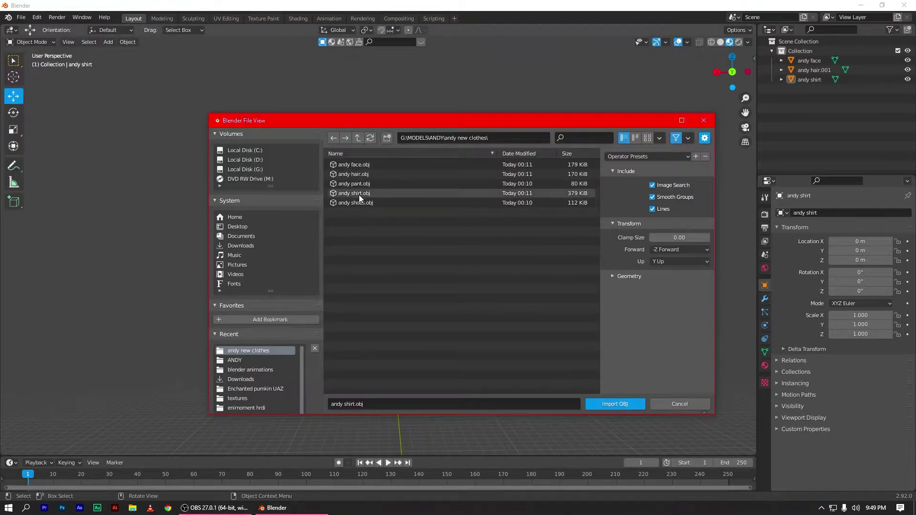
double_click(353, 184)
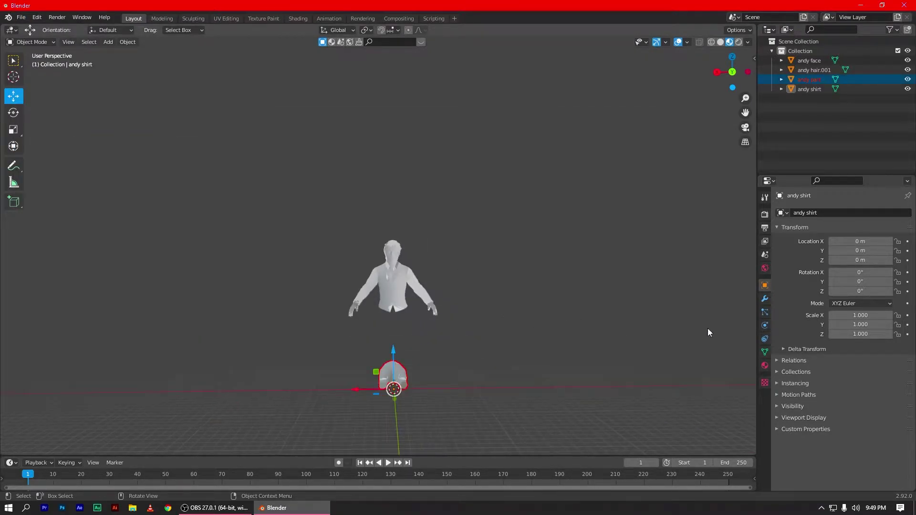
Step: Give andy pant an X rotation of 0° so the trousers stand upright
drag(518, 427, 328, 346)
click(420, 362)
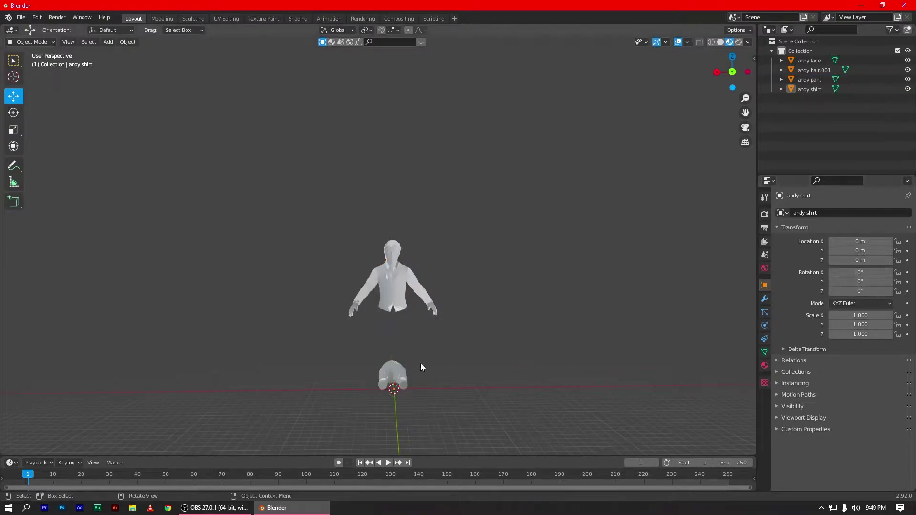
click(393, 375)
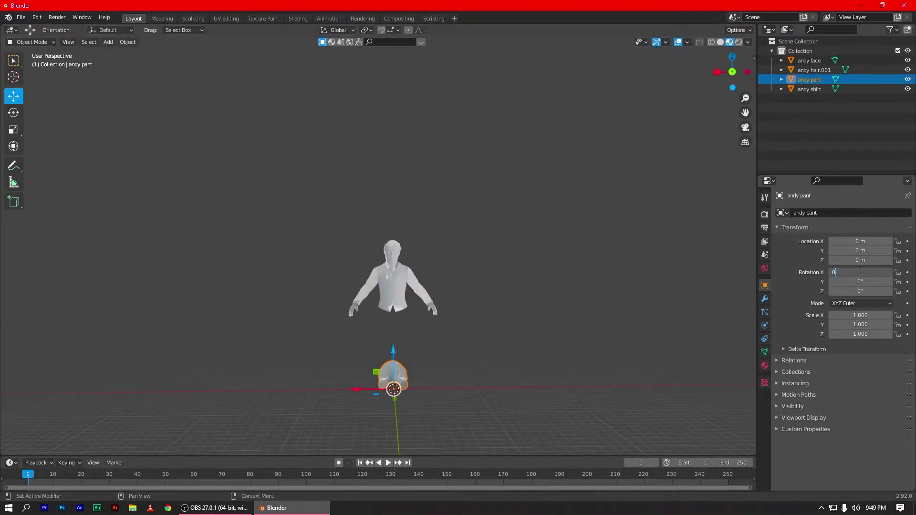
key(Return)
click(555, 327)
scroll(442, 344, up, 2)
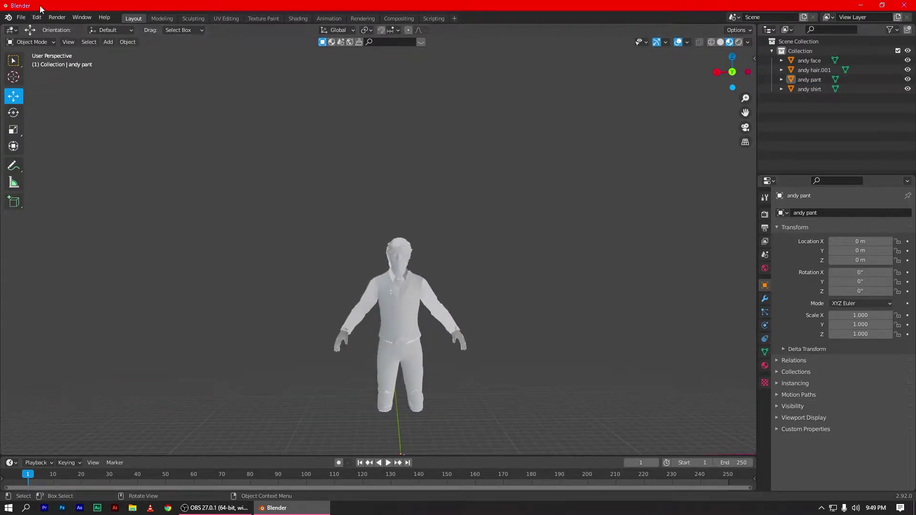
click(21, 18)
mouse_move(35, 146)
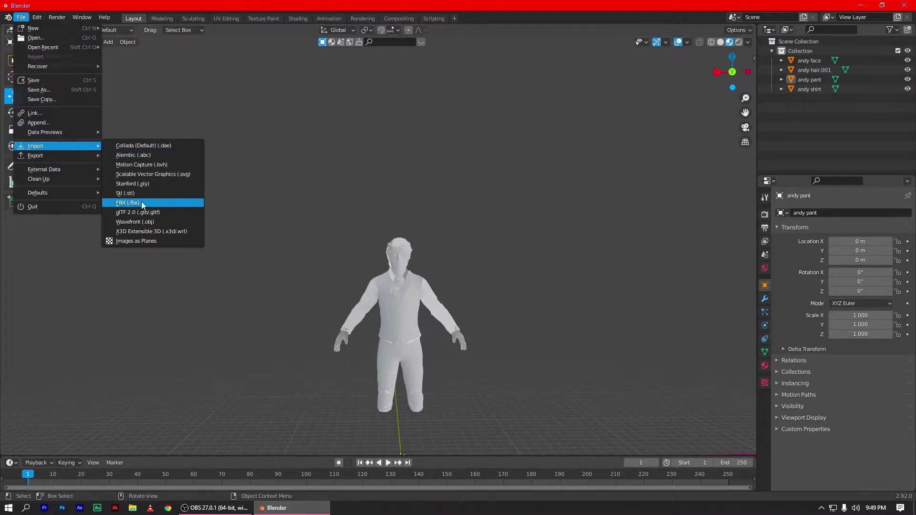
Step: Import andy shoes.obj and set its X rotation to 0°
click(141, 221)
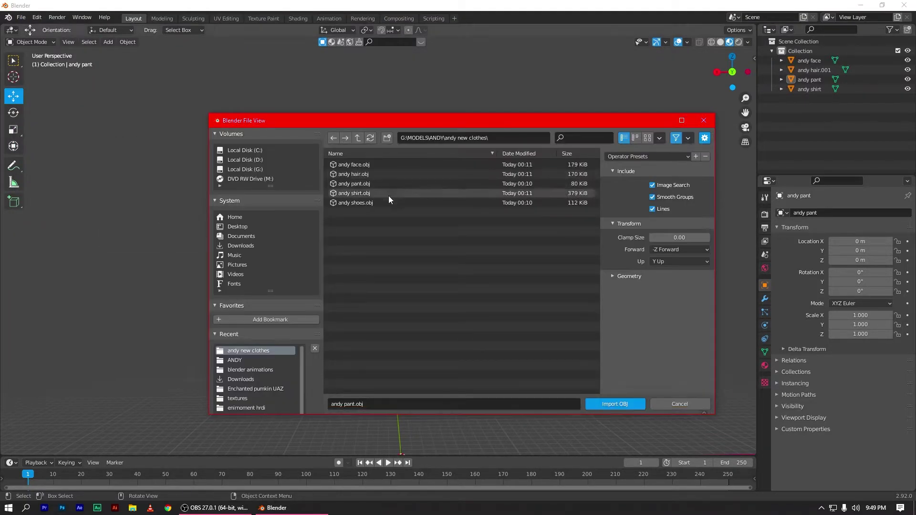
double_click(370, 201)
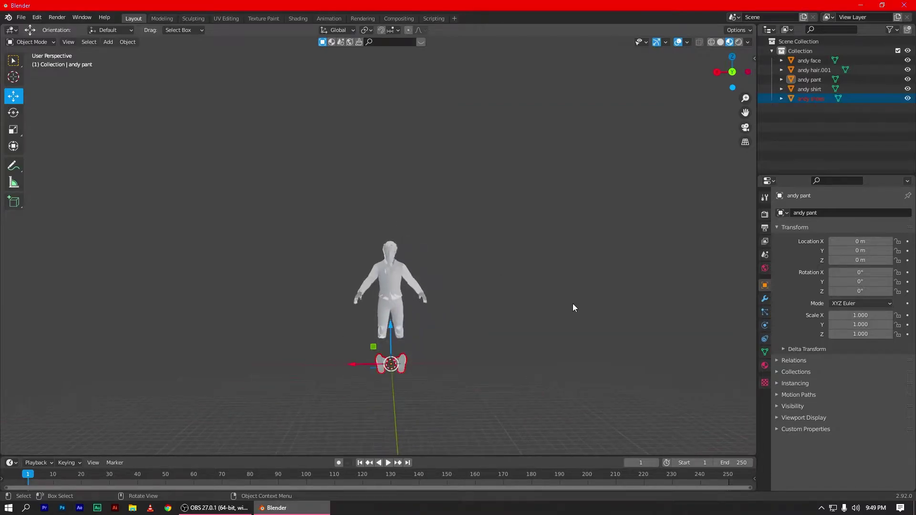
click(397, 361)
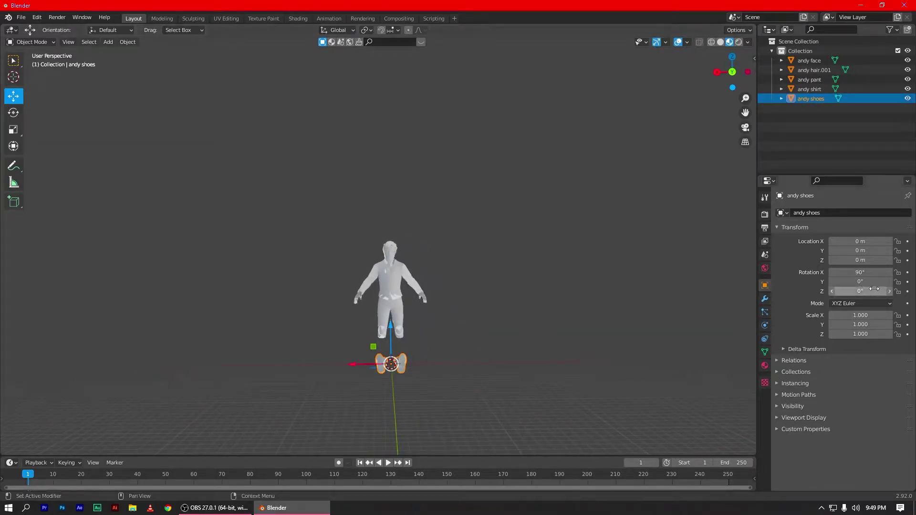
key(Return)
click(539, 279)
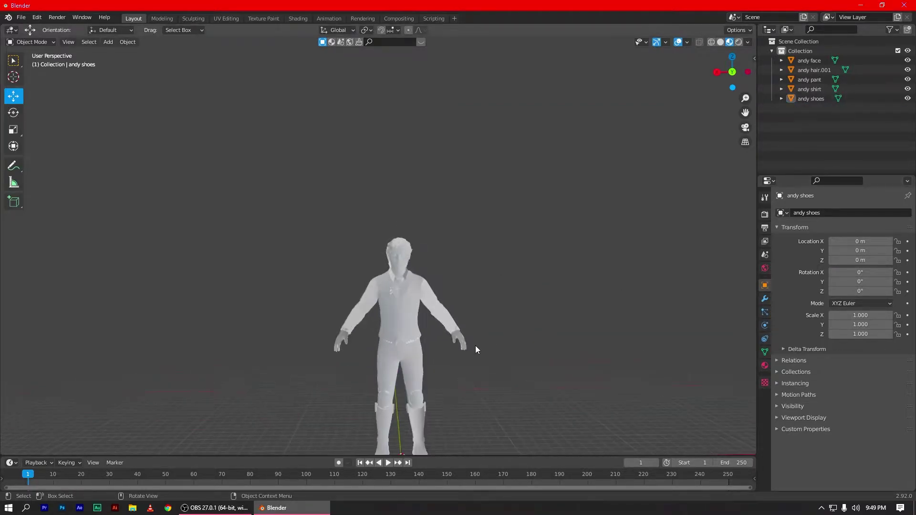
Step: Inspect the assembled character at ground level in Rendered, then Material Preview shading
scroll(476, 346, up, 2)
mouse_move(503, 371)
middle_down()
mouse_move(575, 397)
mouse_move(502, 374)
middle_up()
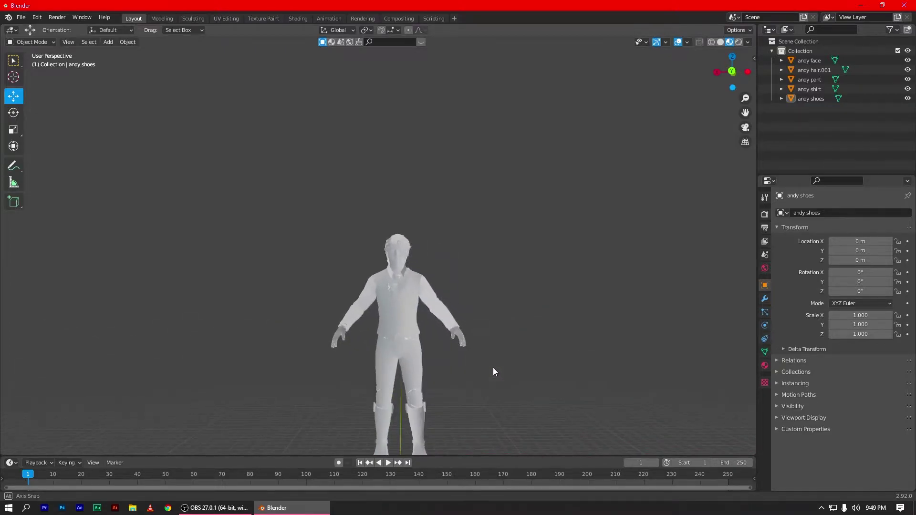
scroll(494, 368, down, 2)
middle_drag(446, 370, 540, 334)
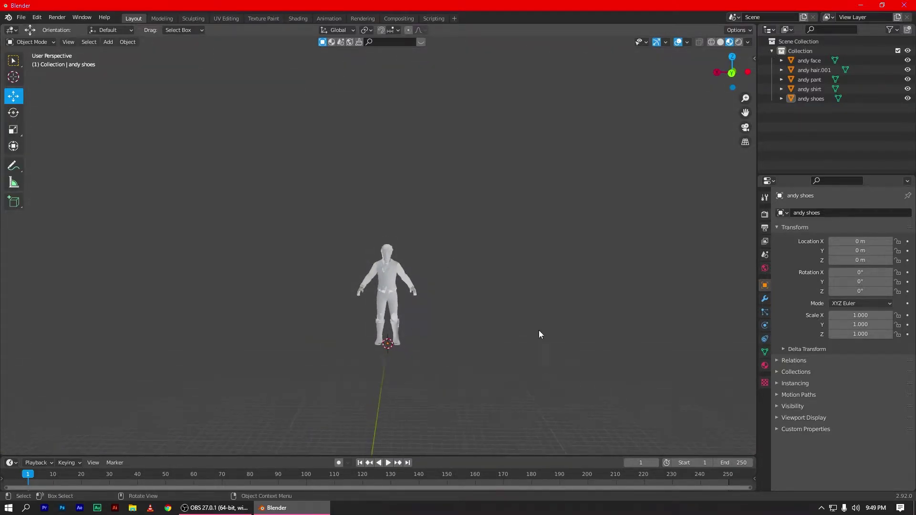
scroll(477, 329, up, 2)
middle_drag(450, 327, 454, 317)
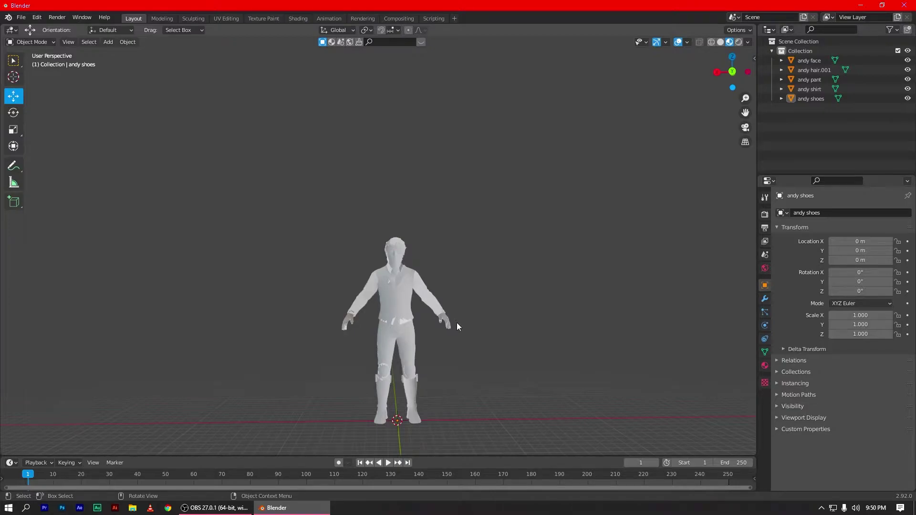
scroll(460, 319, up, 1)
scroll(459, 319, up, 1)
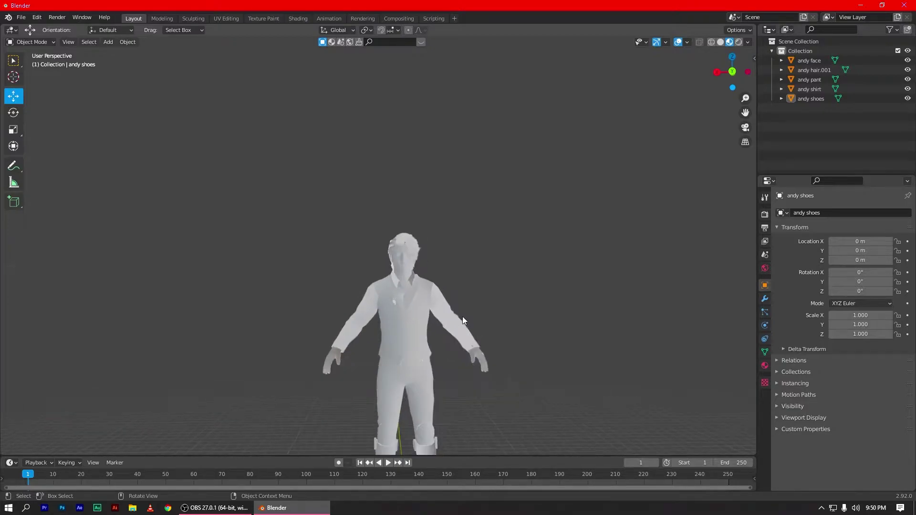
mouse_move(463, 321)
middle_down()
mouse_move(581, 348)
mouse_move(437, 325)
mouse_move(487, 321)
middle_up()
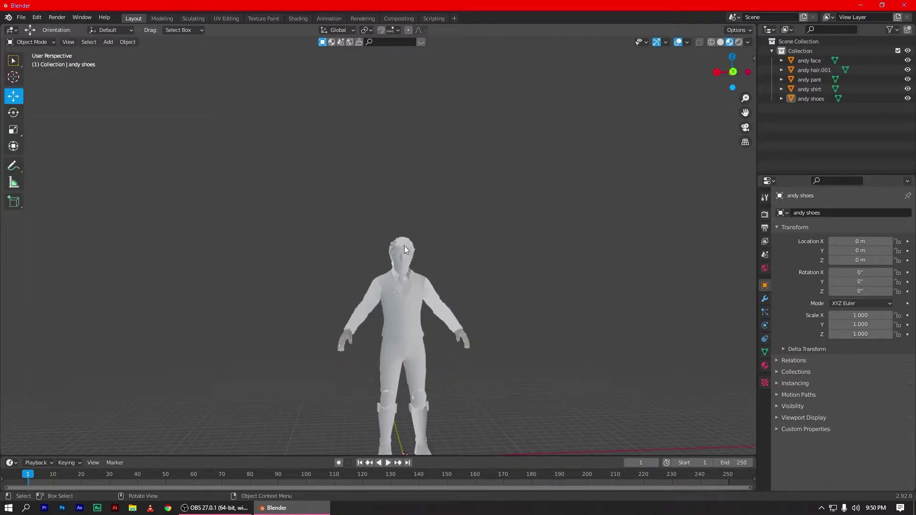
click(739, 43)
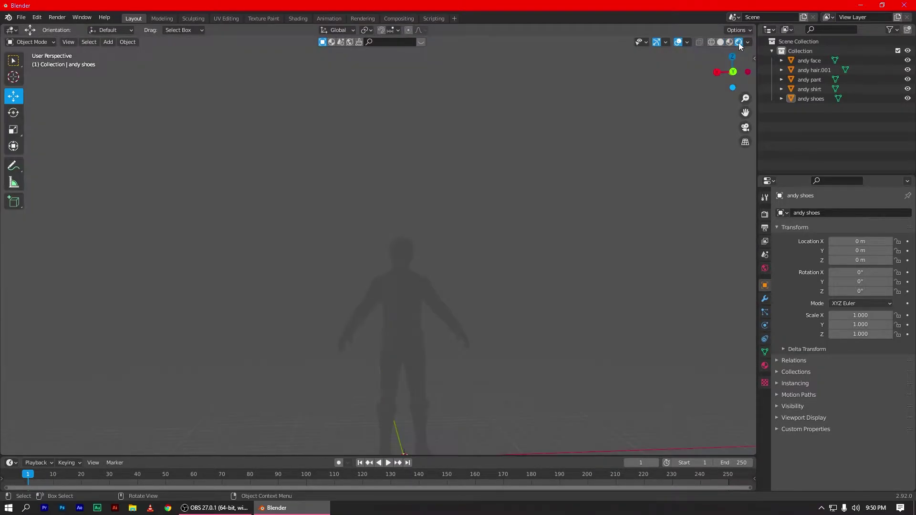
click(728, 43)
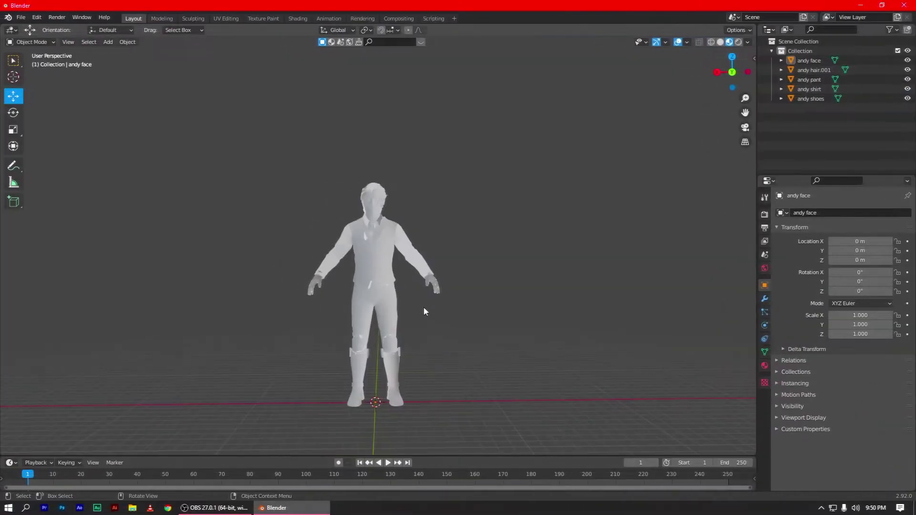
Step: Box-select all five andy pieces, scale them to 1.406 and raise them onto the ground
mouse_move(504, 230)
middle_down()
mouse_move(544, 247)
mouse_move(509, 225)
middle_up()
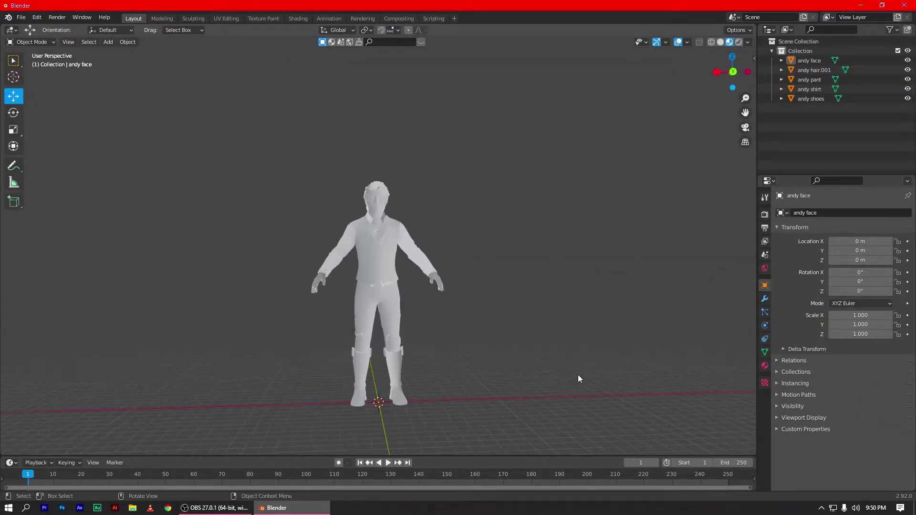
mouse_move(579, 376)
mouse_down()
mouse_move(333, 257)
mouse_move(282, 172)
mouse_up()
drag(534, 377, 288, 187)
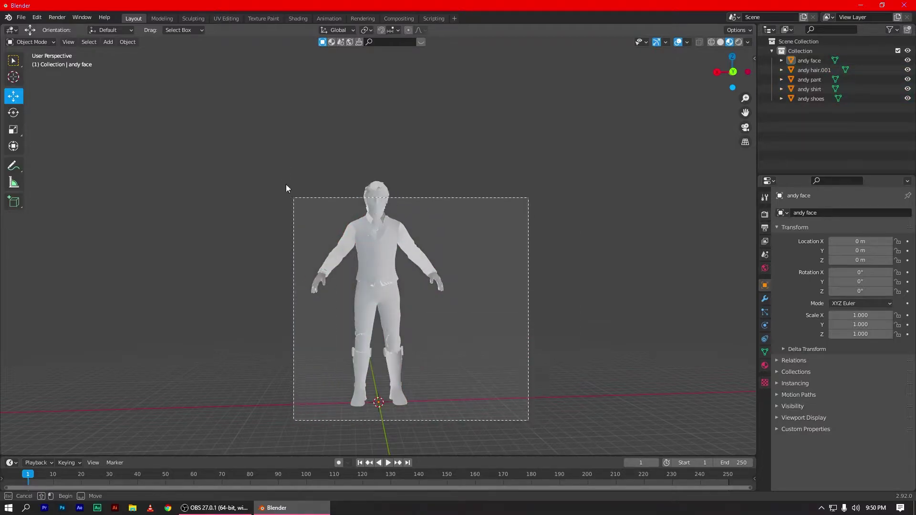
key(s)
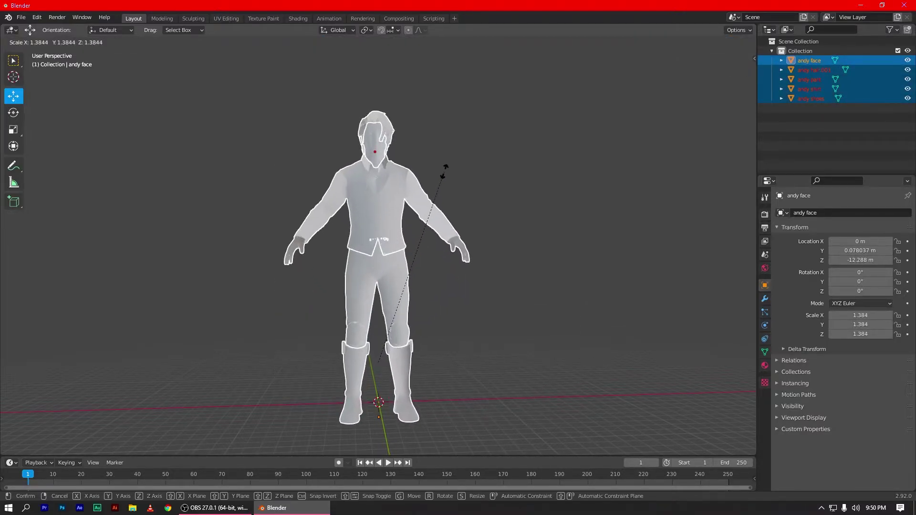
click(453, 176)
mouse_move(454, 177)
middle_down()
mouse_move(533, 242)
mouse_move(491, 323)
middle_up()
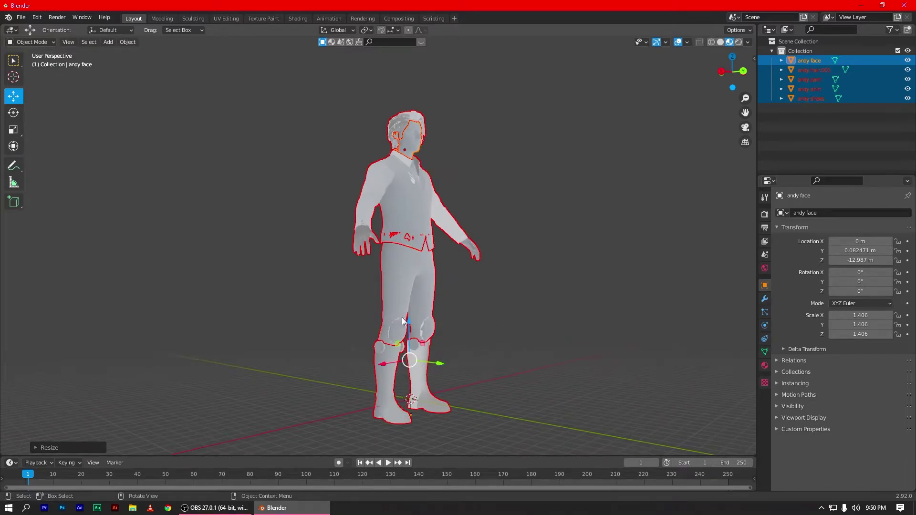
drag(404, 321, 446, 284)
middle_drag(446, 284, 454, 277)
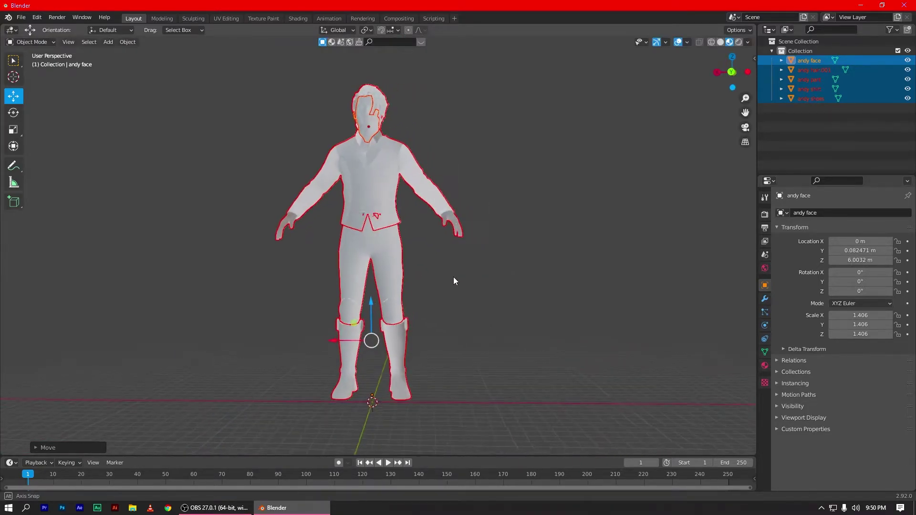
click(476, 269)
scroll(529, 161, down, 2)
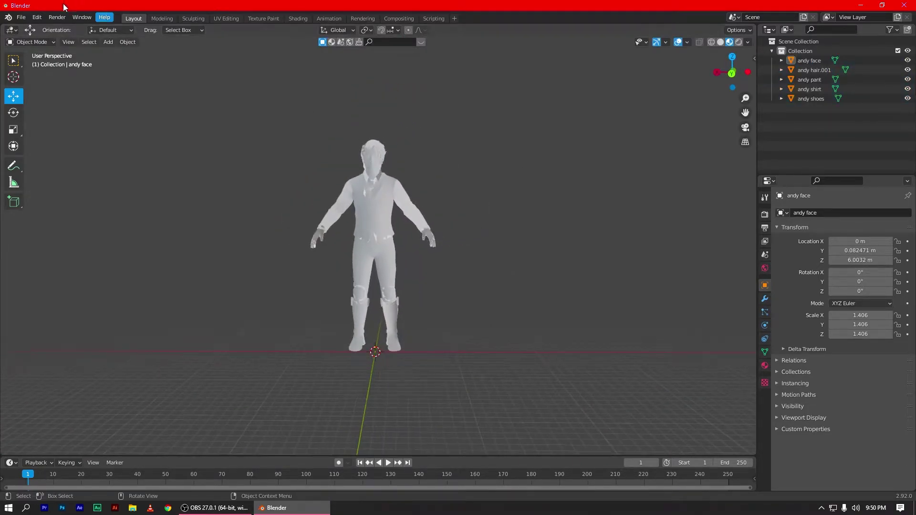
click(21, 17)
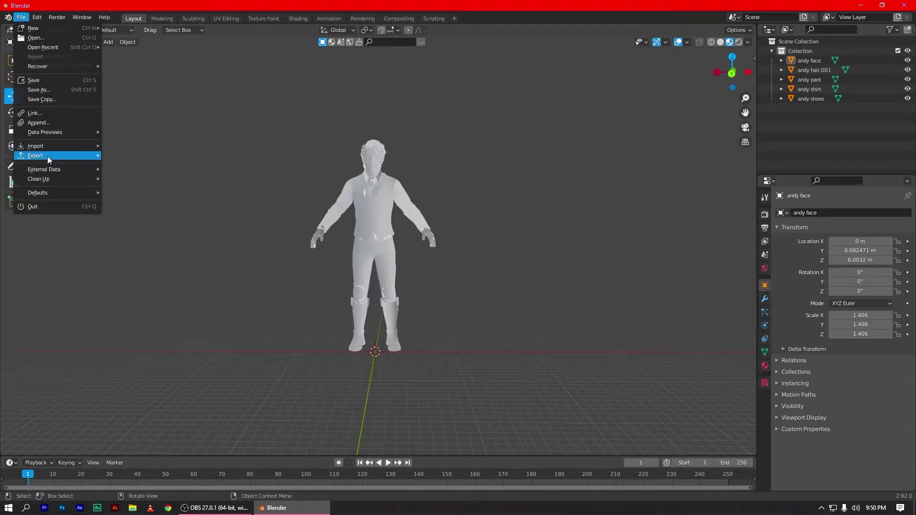
mouse_move(35, 156)
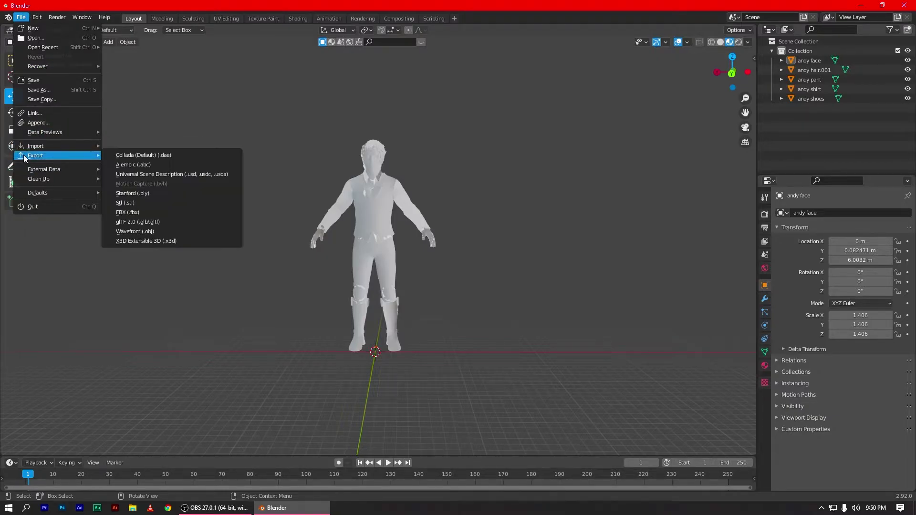
Step: Export the character as andy new clothes.fbx to Local Disk (G:)
click(149, 212)
text(andy new clothes)
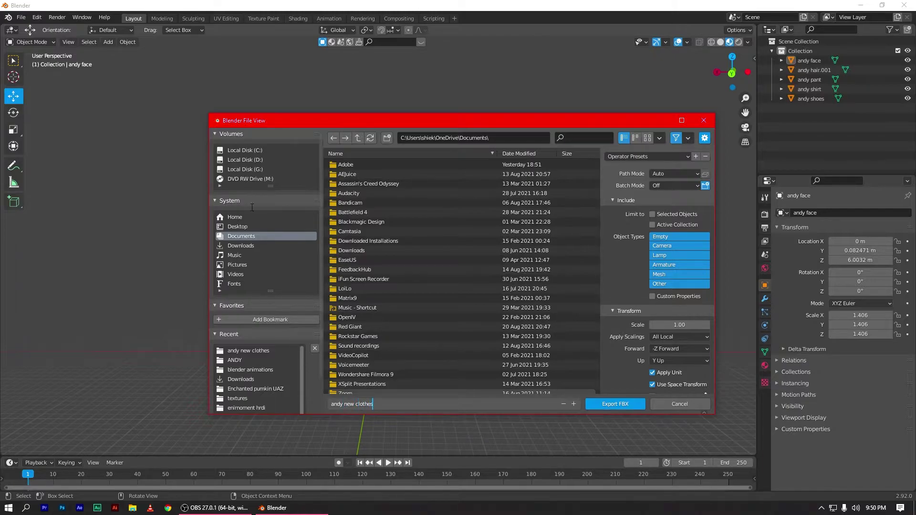
click(232, 169)
scroll(605, 349, down, 2)
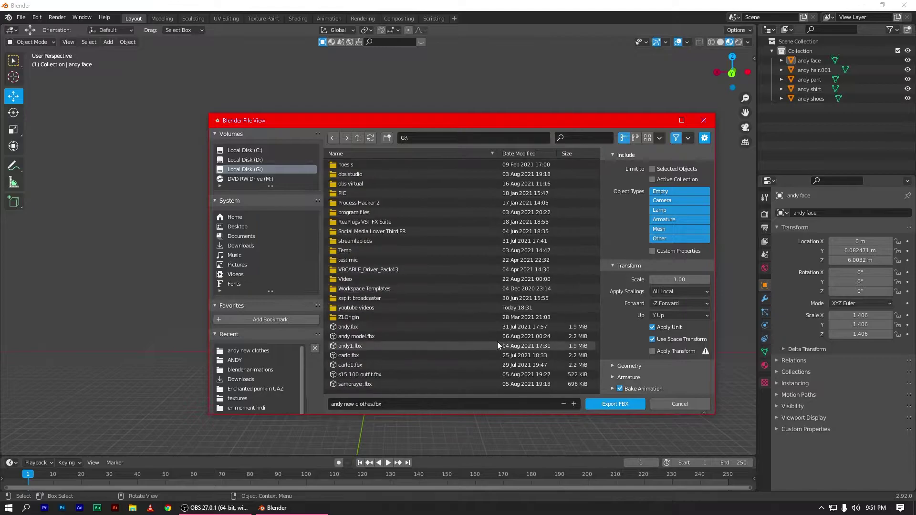
click(630, 404)
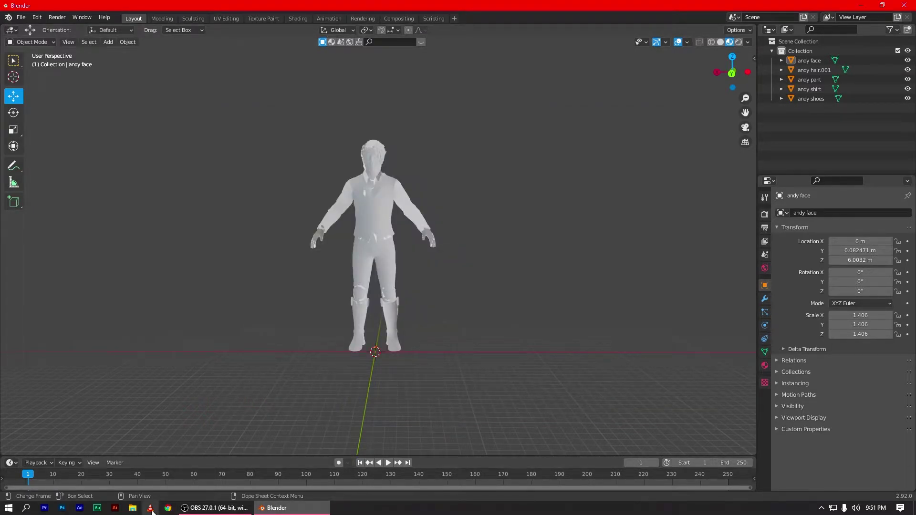
click(166, 510)
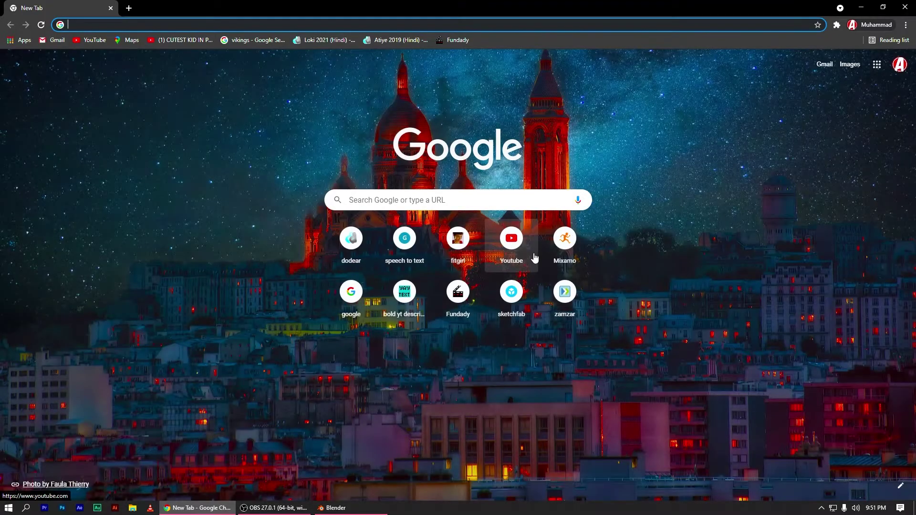
Step: Go to the Mixamo website and bring up the Upload a Character dialog
click(565, 241)
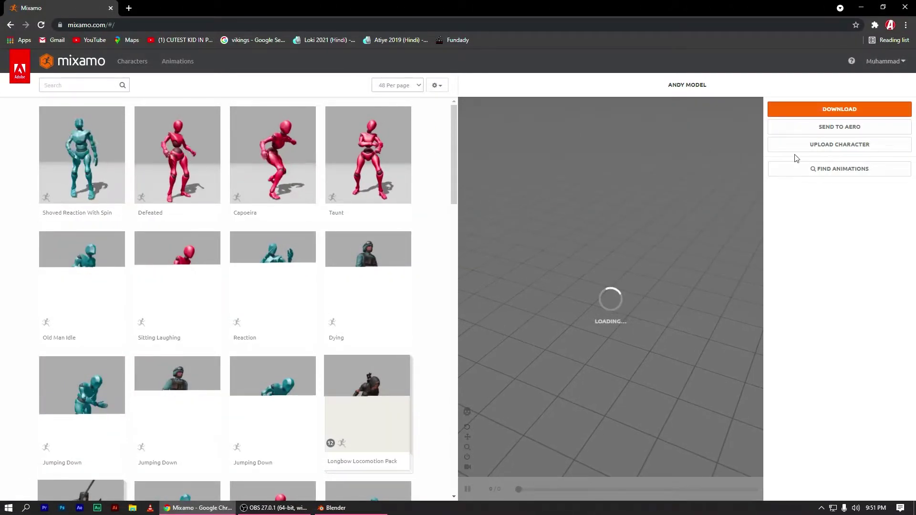
click(846, 149)
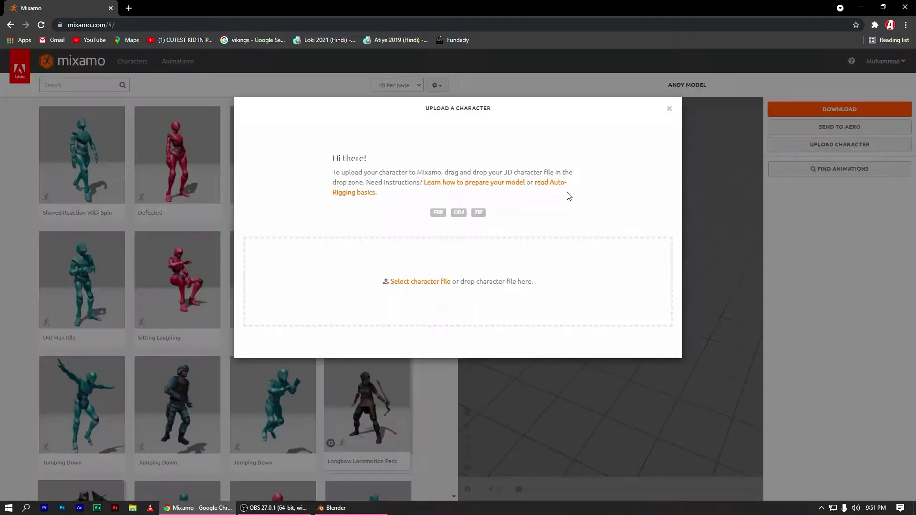
Step: Drag andy new clothes.fbx from Local Disk (G:) into Mixamo's character upload area
click(133, 508)
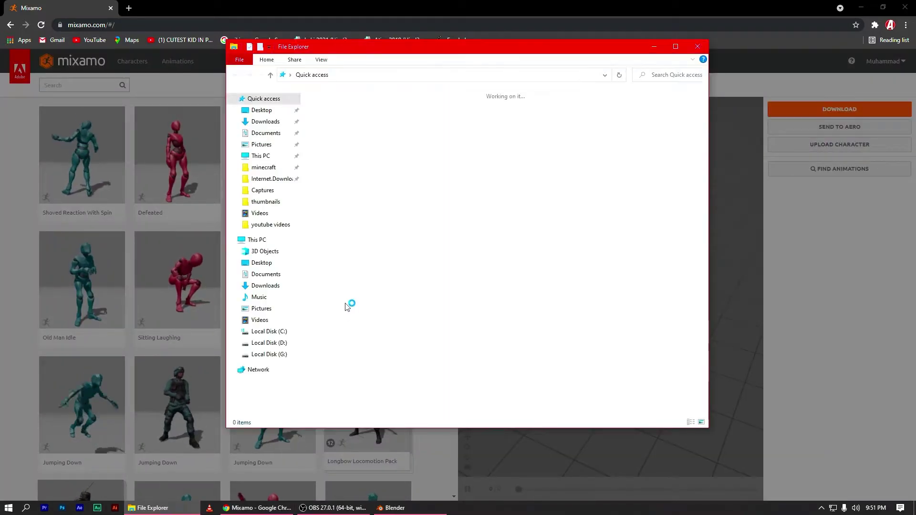
click(269, 354)
scroll(403, 331, down, 10)
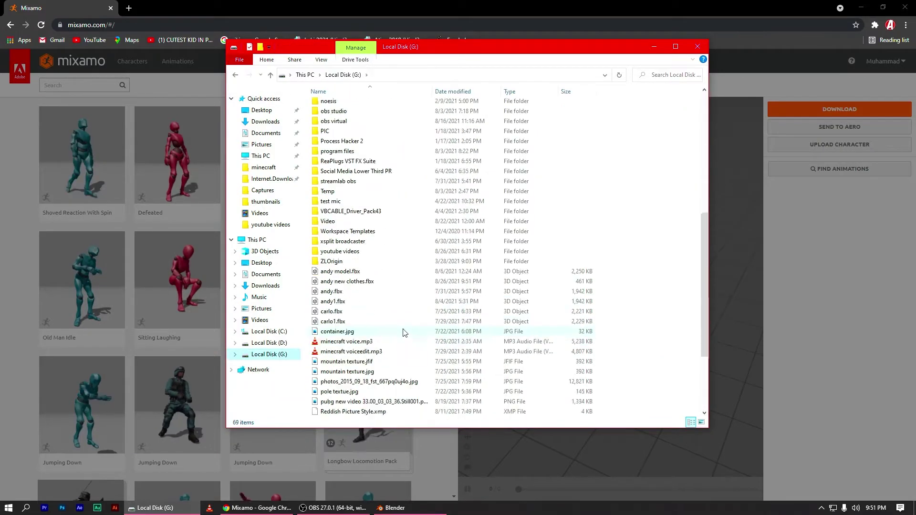
scroll(403, 332, down, 3)
drag(424, 46, 152, 51)
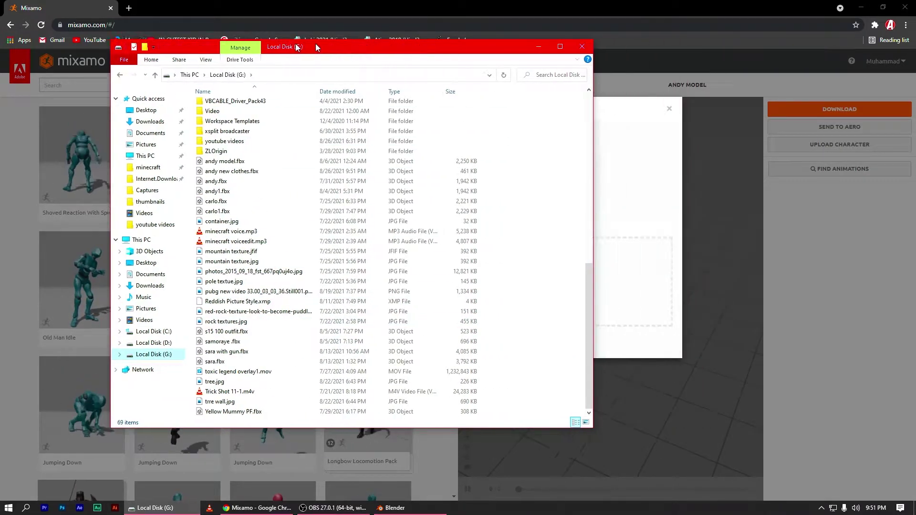
mouse_move(84, 176)
mouse_down()
mouse_move(379, 212)
mouse_move(491, 315)
mouse_up()
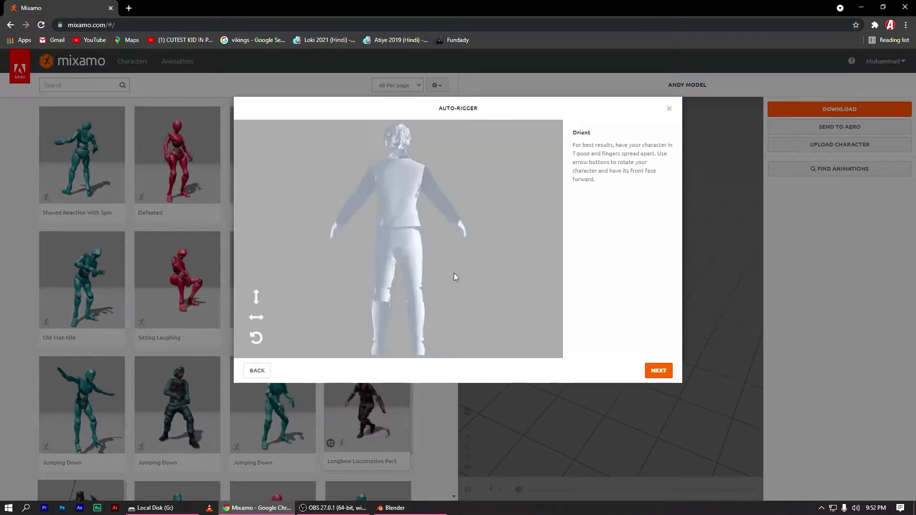
Step: Rotate the character on the Y axis to face front, then continue to marker placement
click(261, 321)
click(647, 375)
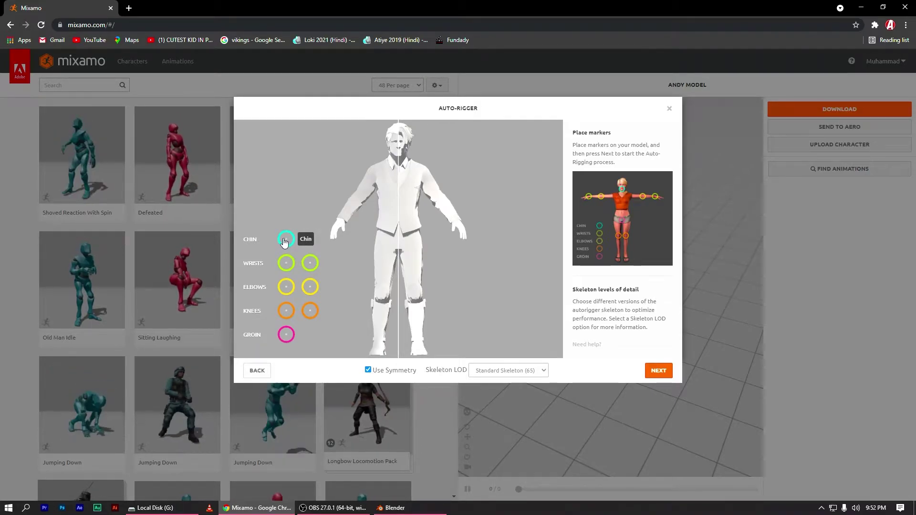
Step: Place the chin, wrist, elbow, knee and groin markers on the model and start auto-rigging
drag(285, 241, 400, 162)
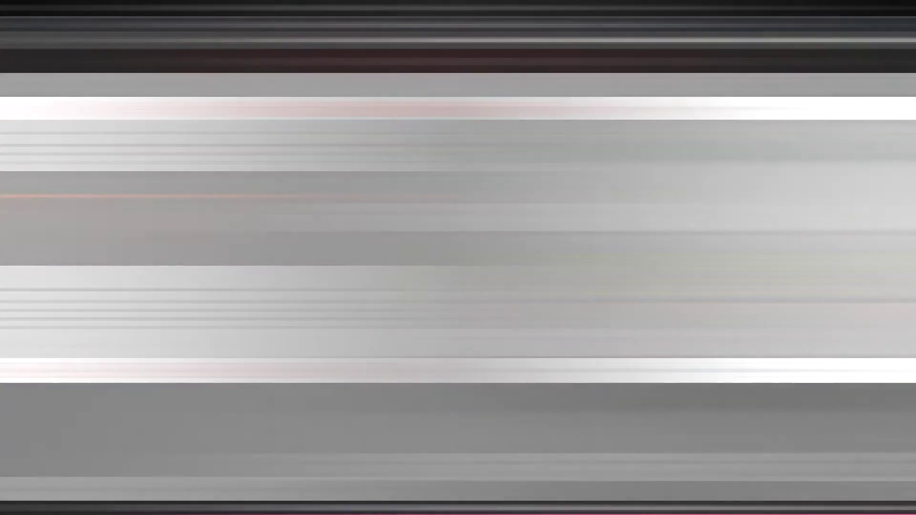
drag(286, 263, 342, 222)
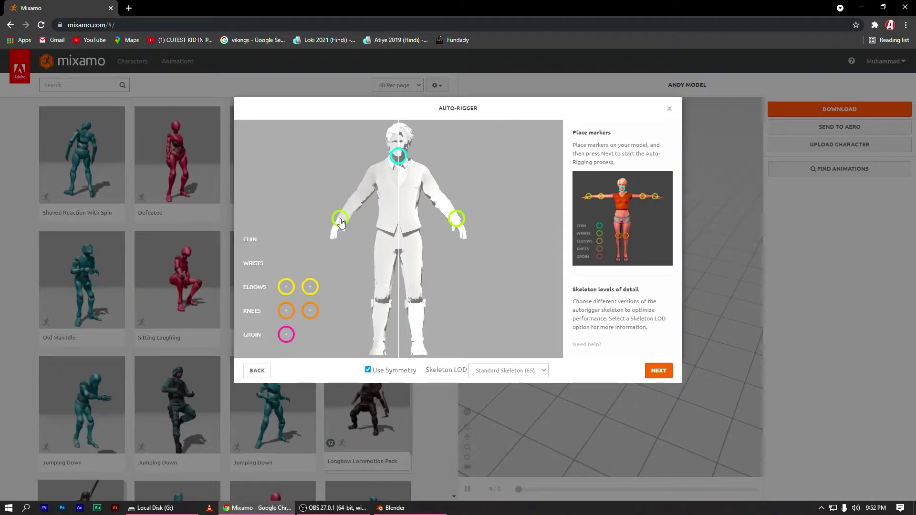
drag(286, 287, 362, 200)
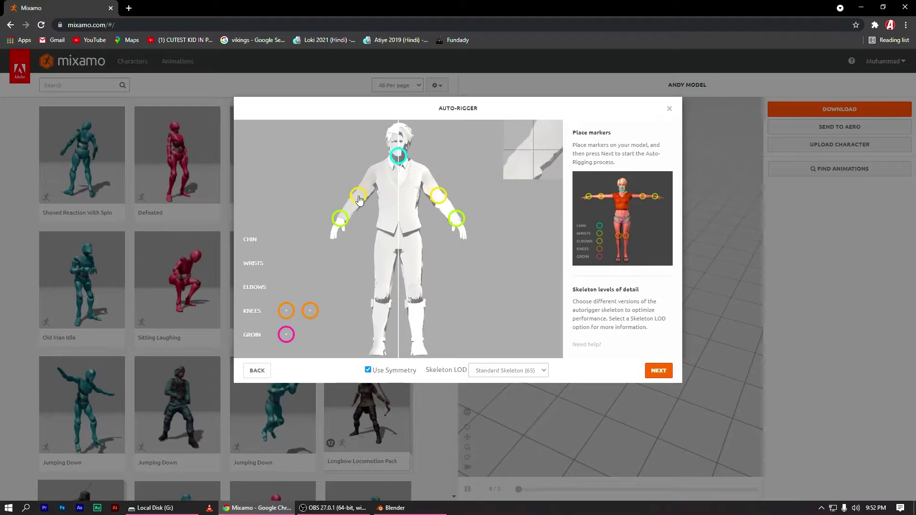
drag(287, 311, 381, 293)
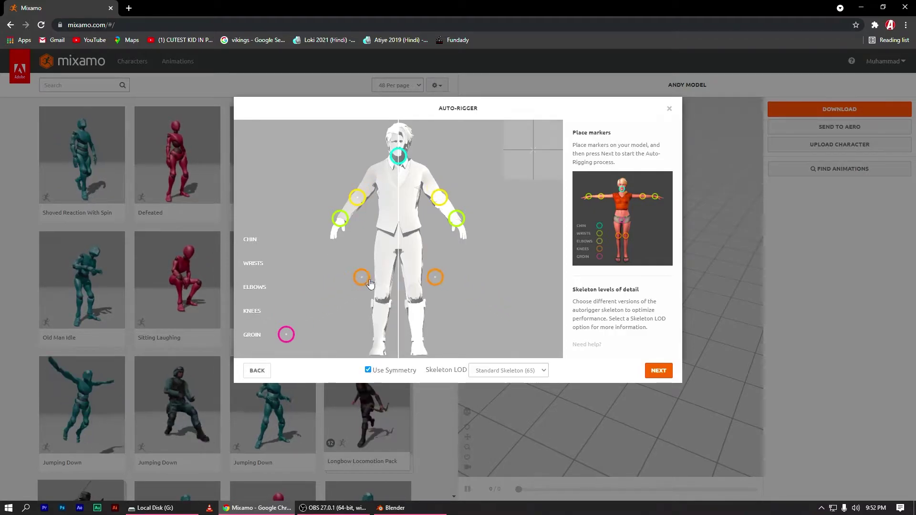
drag(286, 335, 399, 242)
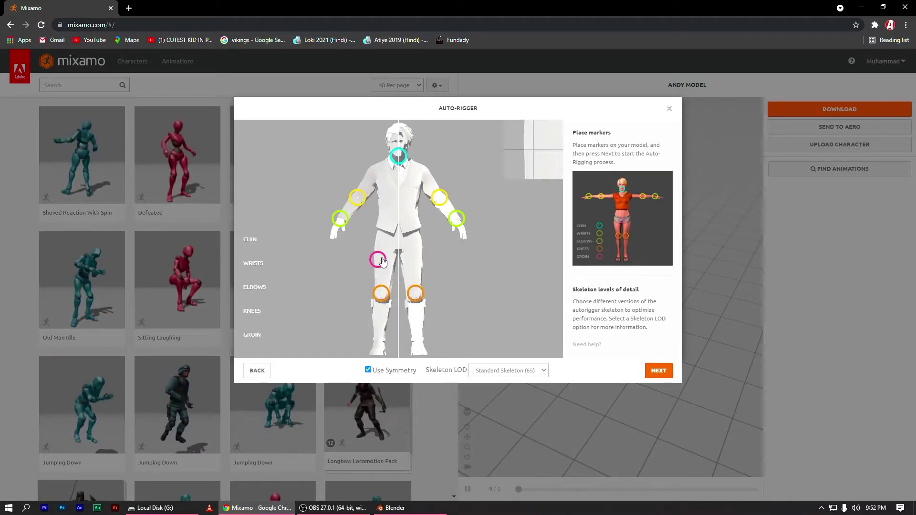
click(659, 371)
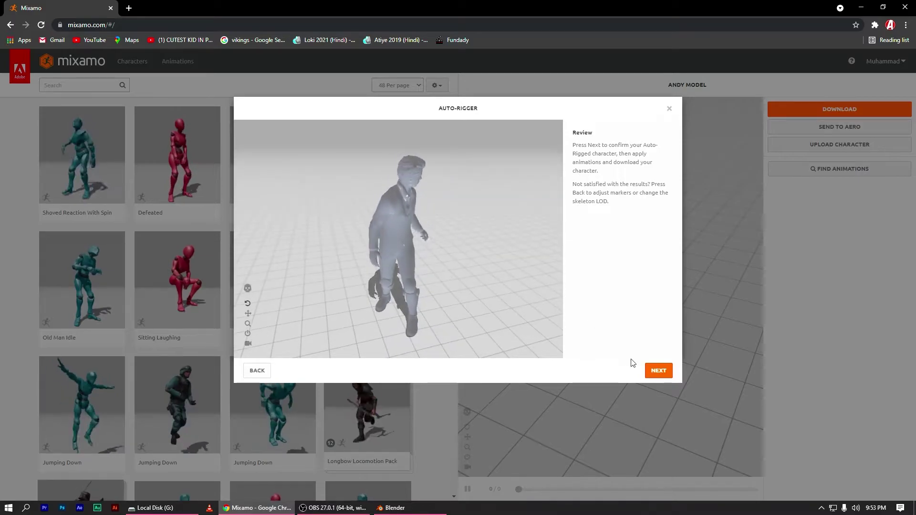
Step: Download the rigged character as FBX Binary in Original Pose, then return to Blender
click(655, 370)
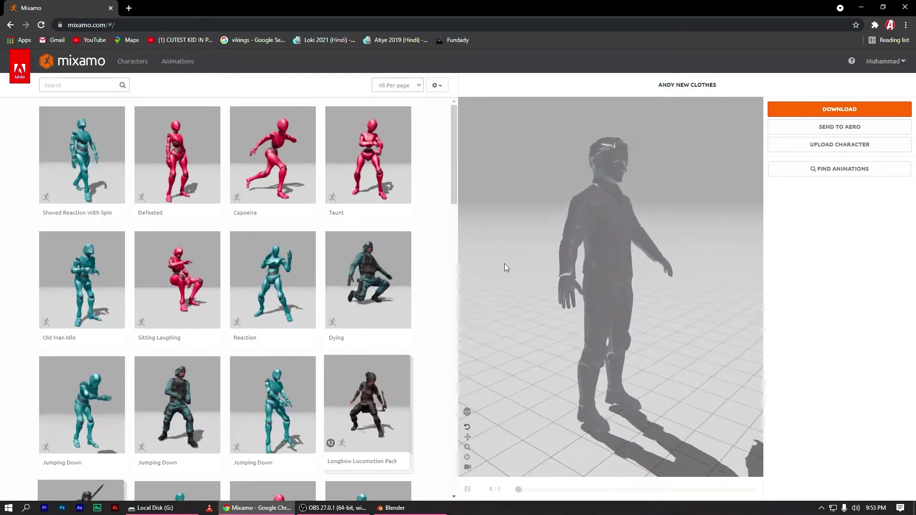
drag(507, 267, 536, 193)
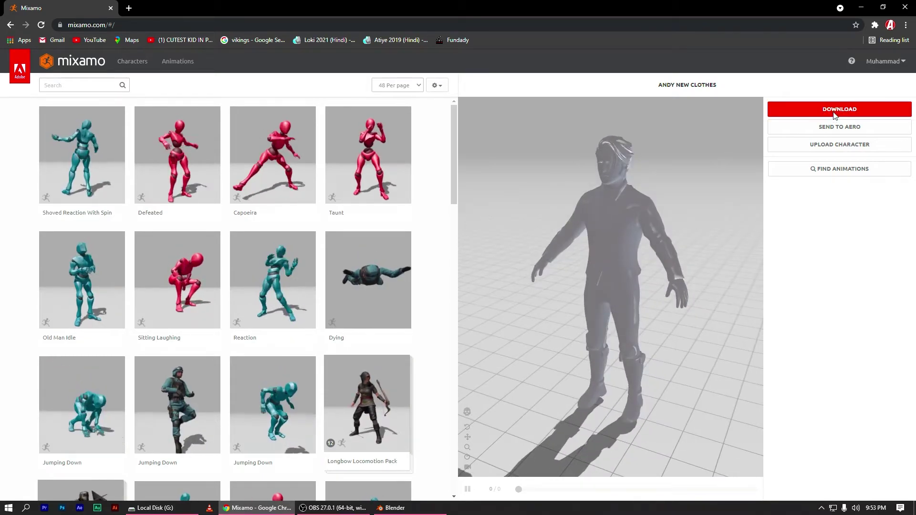
click(834, 115)
click(385, 152)
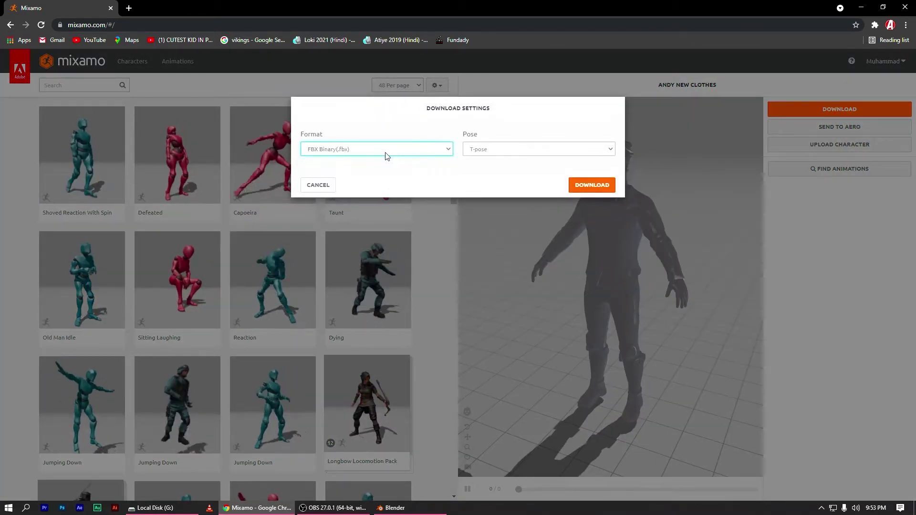
click(543, 150)
click(520, 165)
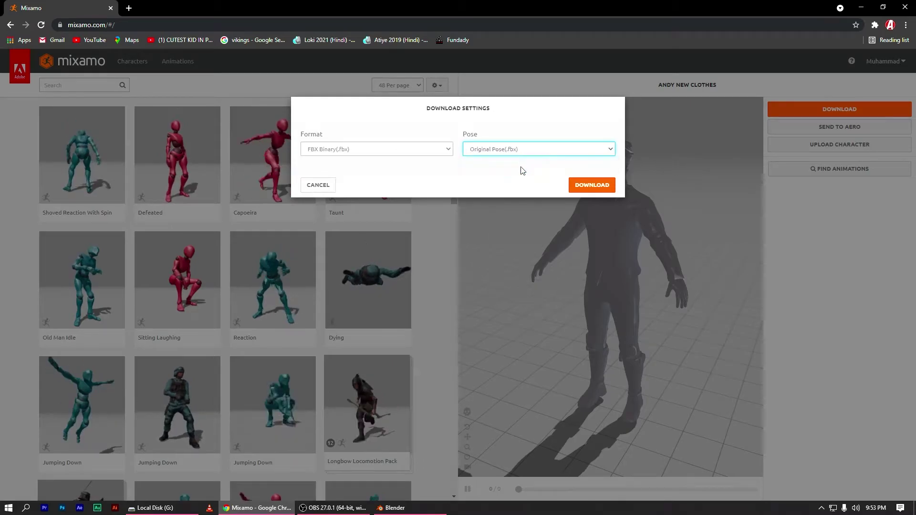
click(592, 185)
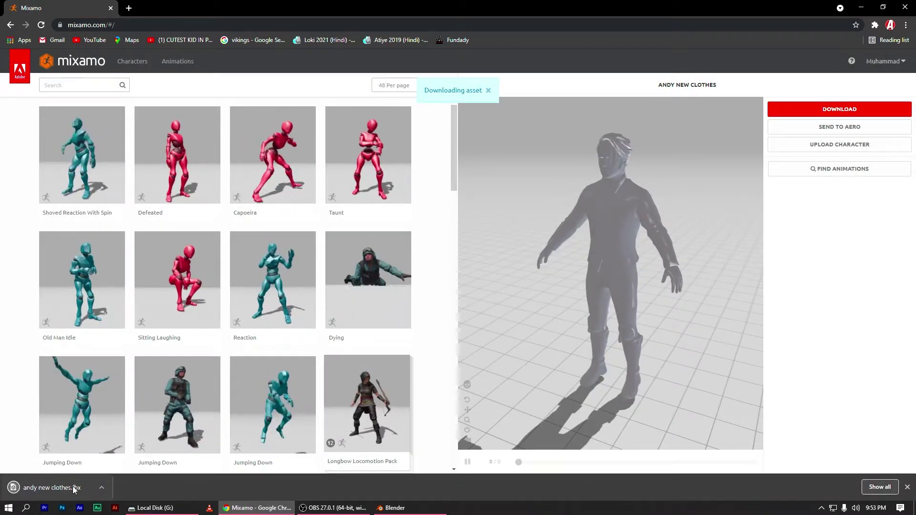
click(389, 508)
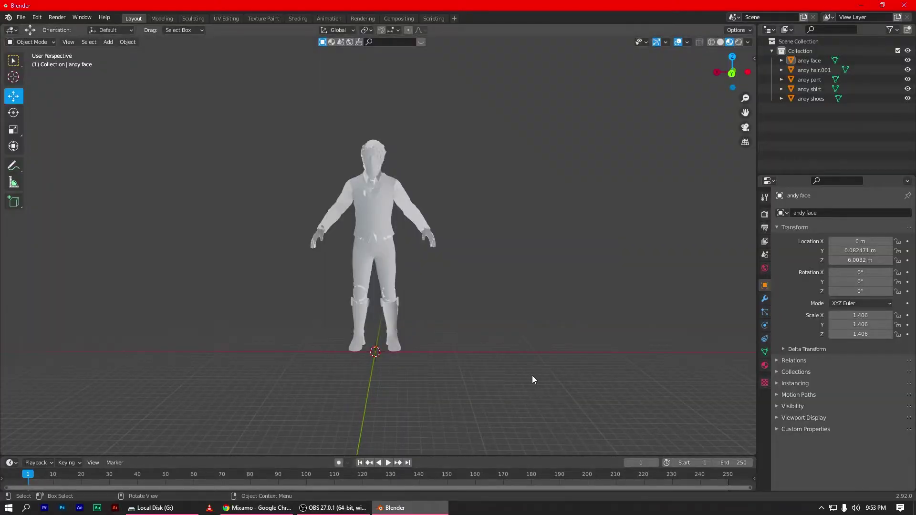
Step: Save the scene as andy new clothes.blend in the G: Blender projects folder
key(ctrl+s)
text(andy new clothes.blend)
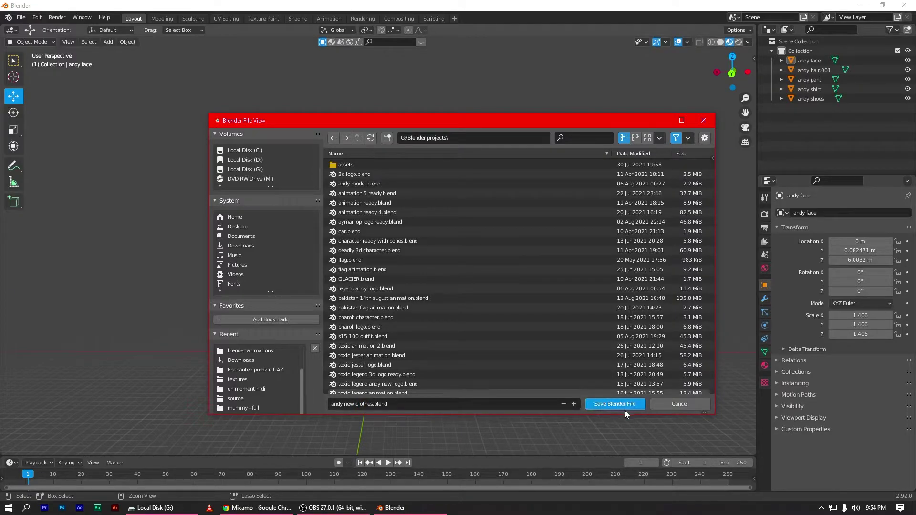
click(619, 406)
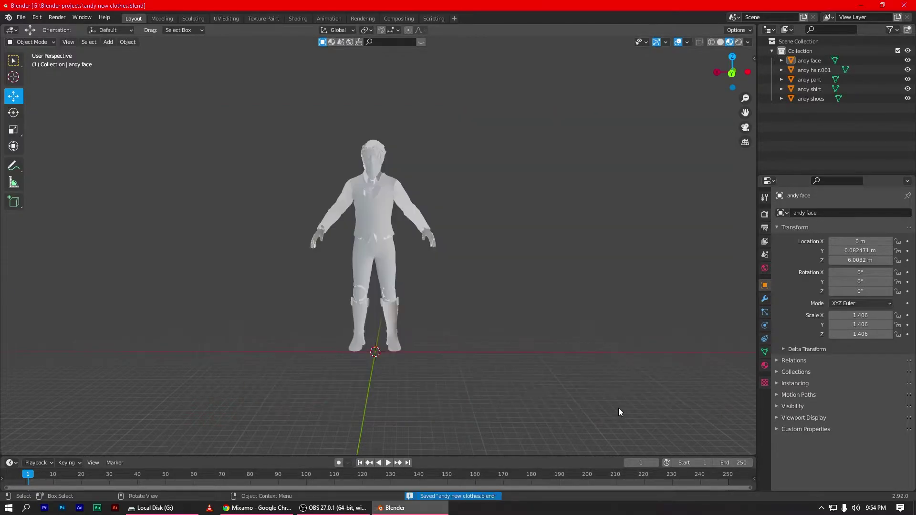
click(17, 18)
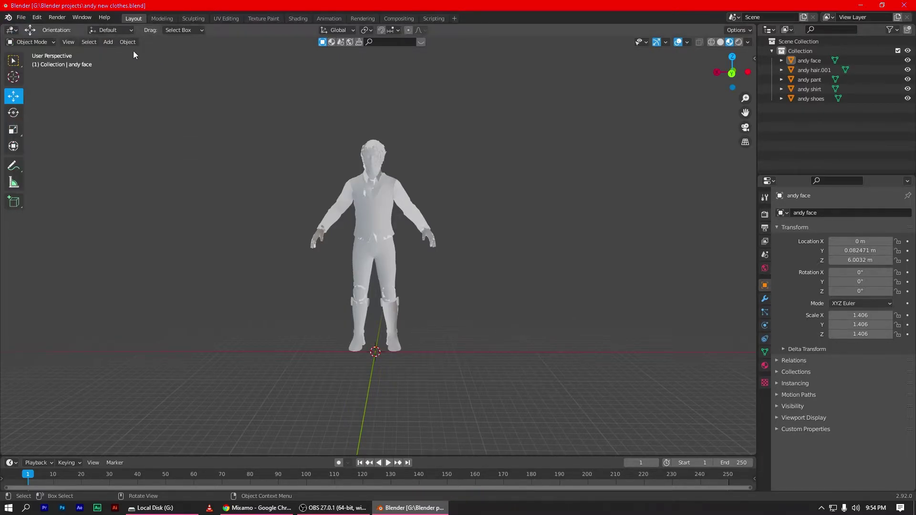
click(21, 17)
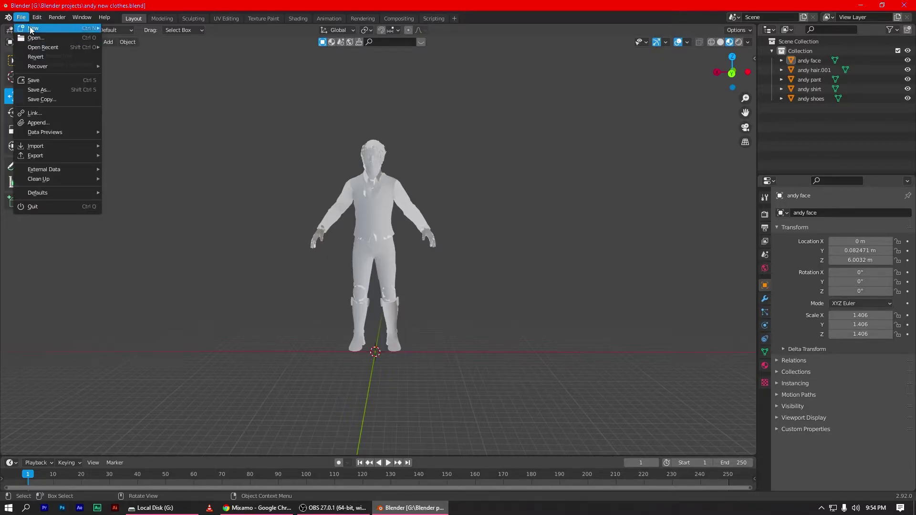
Step: Start a new General scene and delete its default camera, light and cube
click(119, 28)
drag(561, 321, 164, 69)
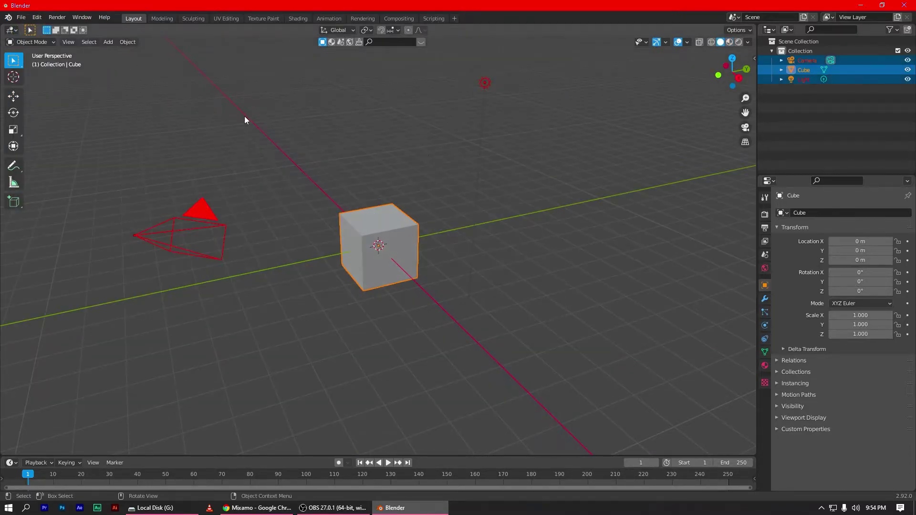
key(Delete)
Step: Import andy new clothes.fbx from the Downloads folder as an FBX
click(21, 18)
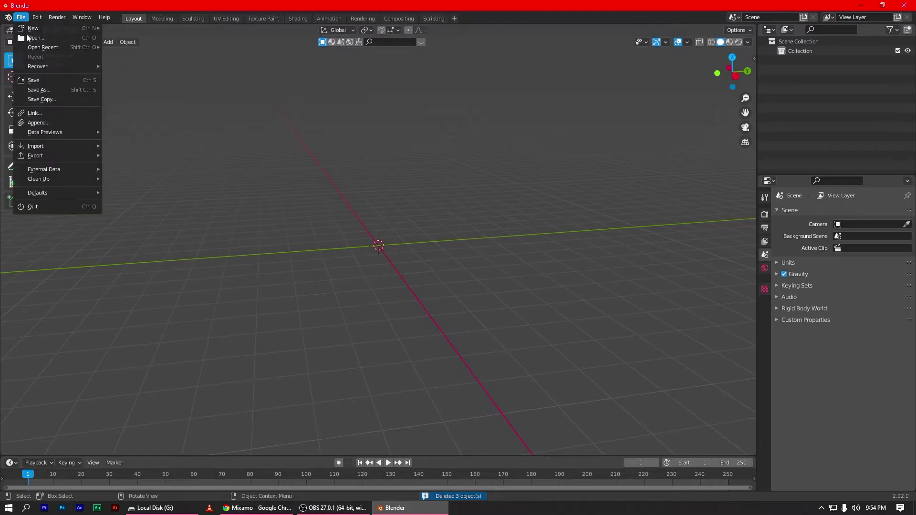
mouse_move(35, 146)
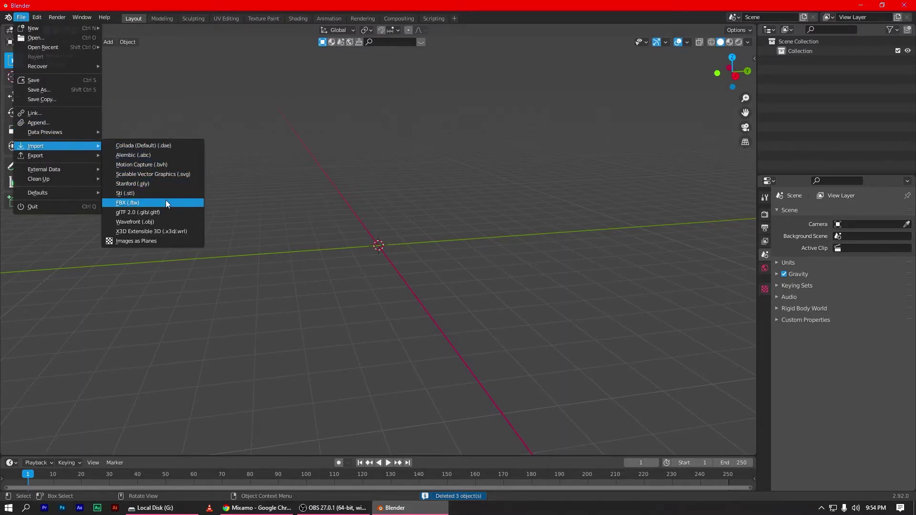
click(166, 203)
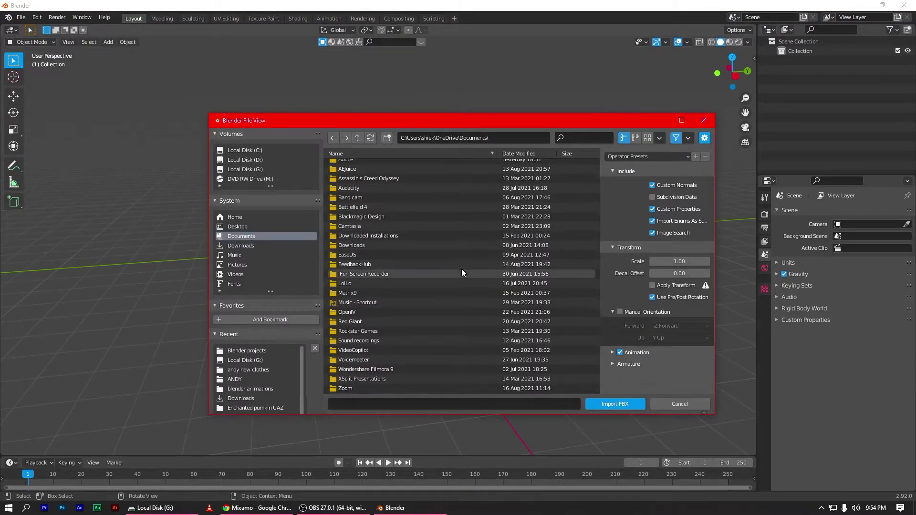
click(267, 246)
scroll(428, 261, down, 5)
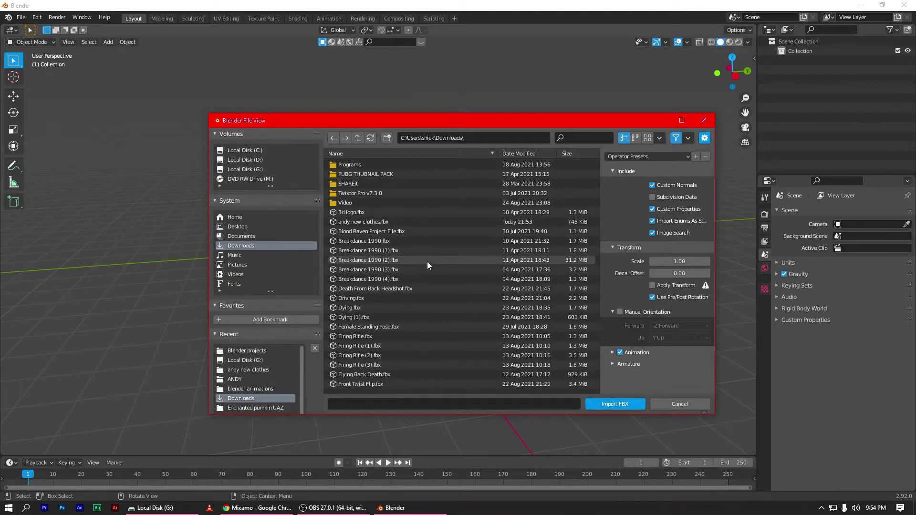
scroll(422, 277, down, 5)
scroll(354, 238, up, 5)
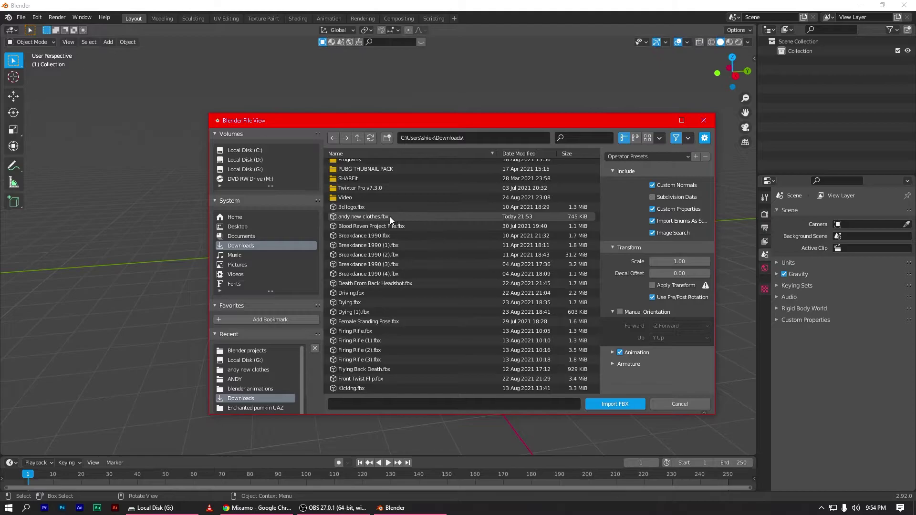
click(399, 217)
click(620, 406)
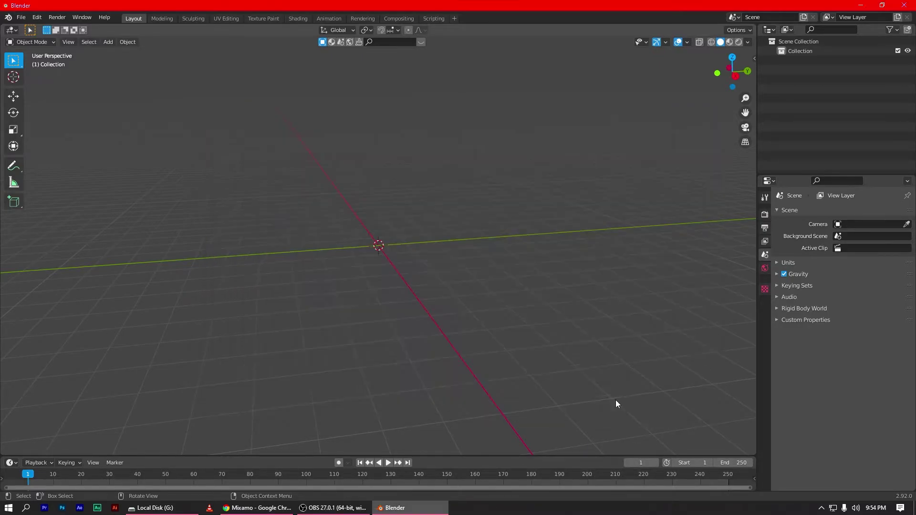
Step: Switch the viewport to Material Preview and frame the whole character from the front
scroll(462, 191, down, 5)
scroll(468, 158, down, 3)
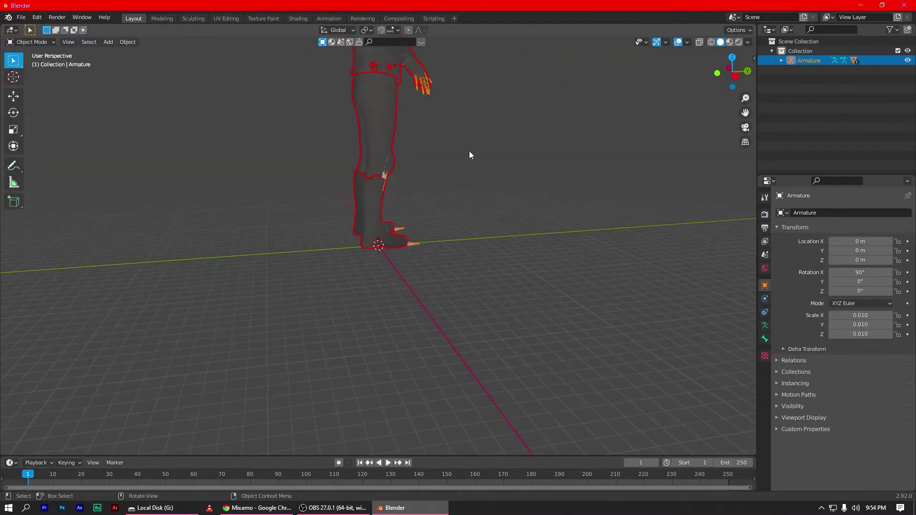
middle_drag(417, 130, 671, 63)
click(730, 42)
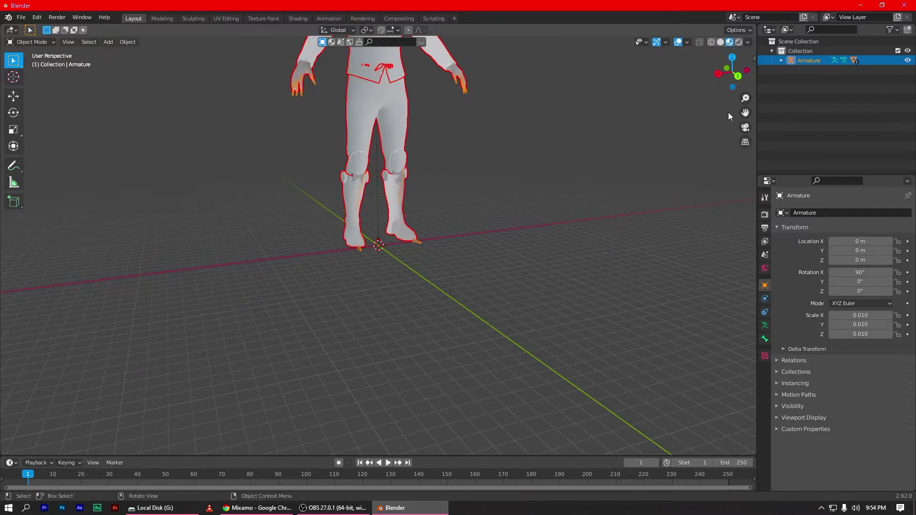
middle_drag(728, 112, 649, 104)
drag(746, 111, 746, 315)
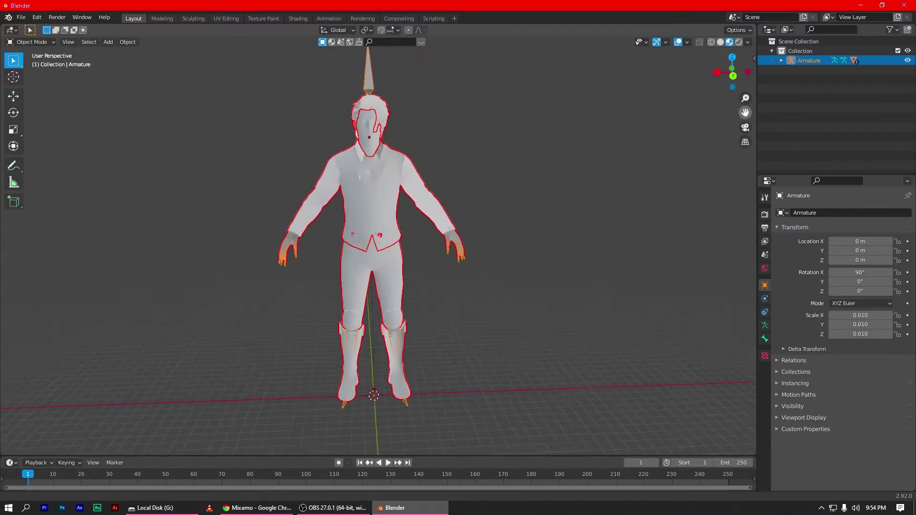
click(486, 162)
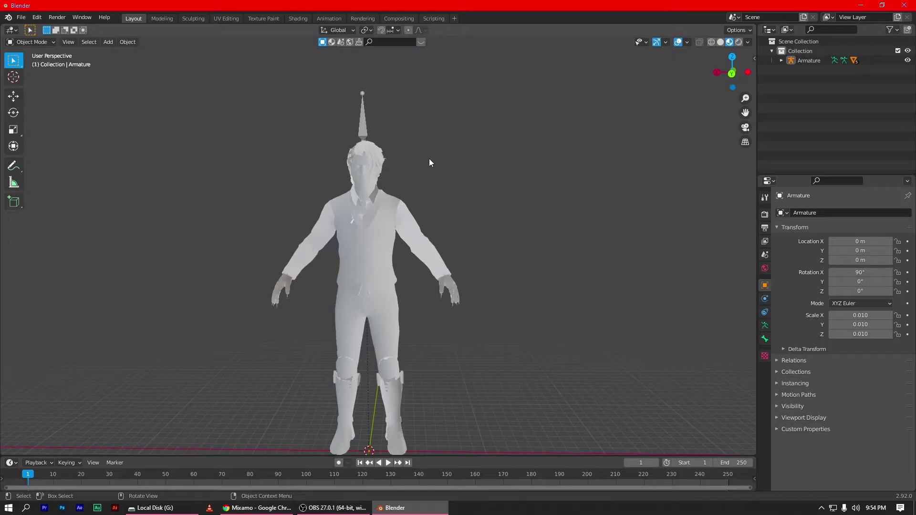
Step: Select the face mesh in the Shading workspace, then bring the Local Disk (G:) window forward
click(292, 18)
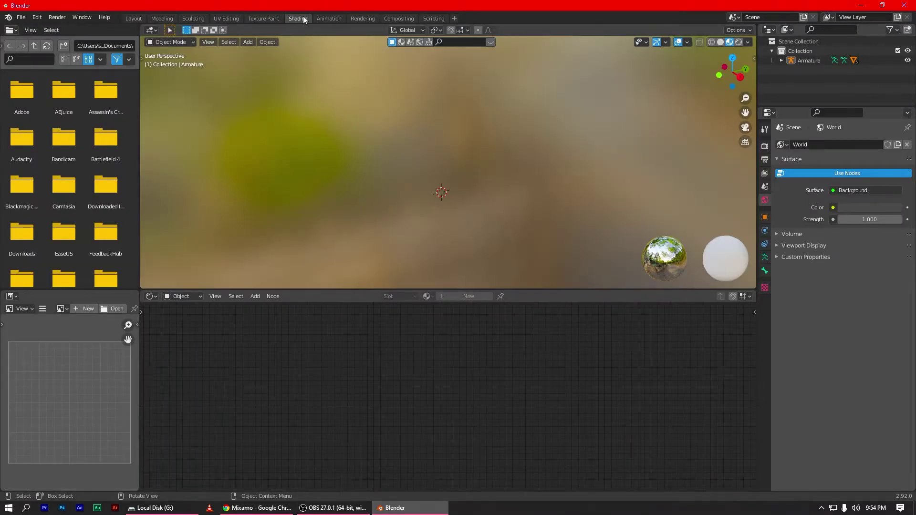
scroll(539, 117, down, 3)
middle_drag(539, 117, 394, 99)
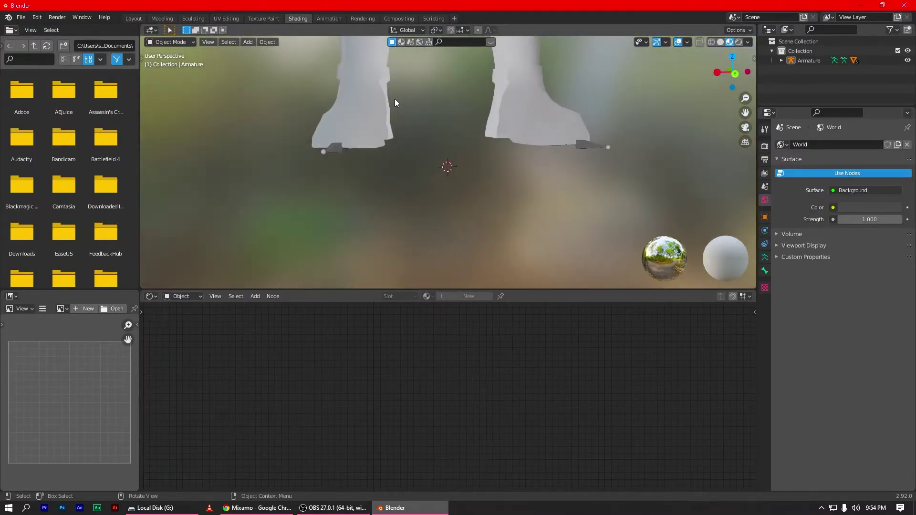
scroll(595, 78, down, 4)
drag(745, 113, 457, 122)
scroll(456, 121, up, 2)
scroll(440, 119, up, 3)
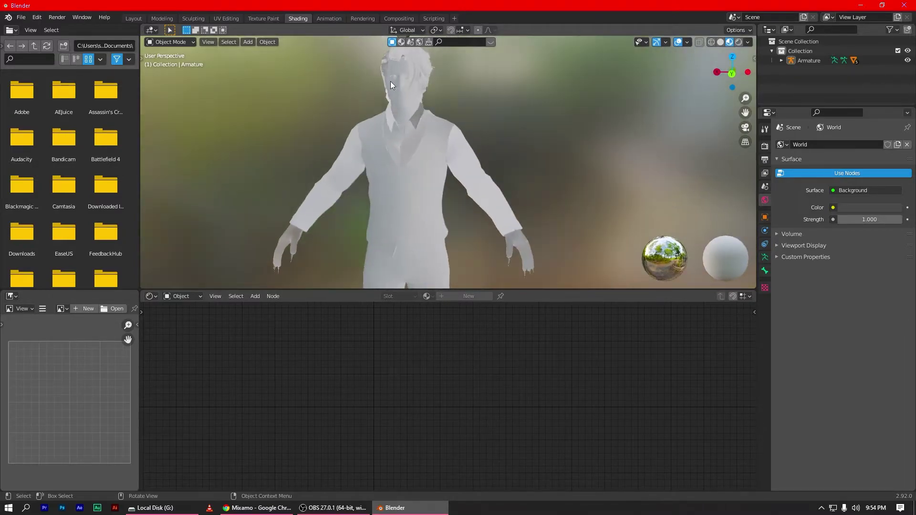
click(396, 77)
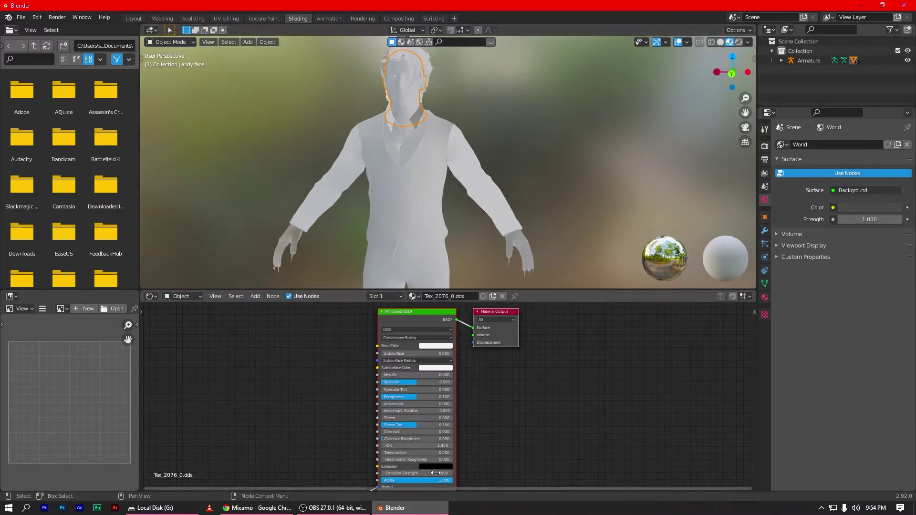
scroll(466, 437, down, 1)
scroll(467, 437, up, 2)
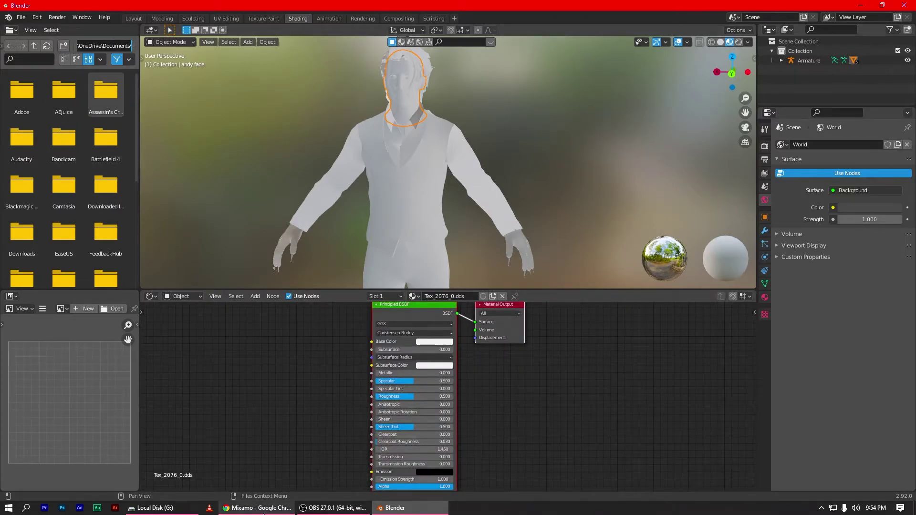
click(165, 509)
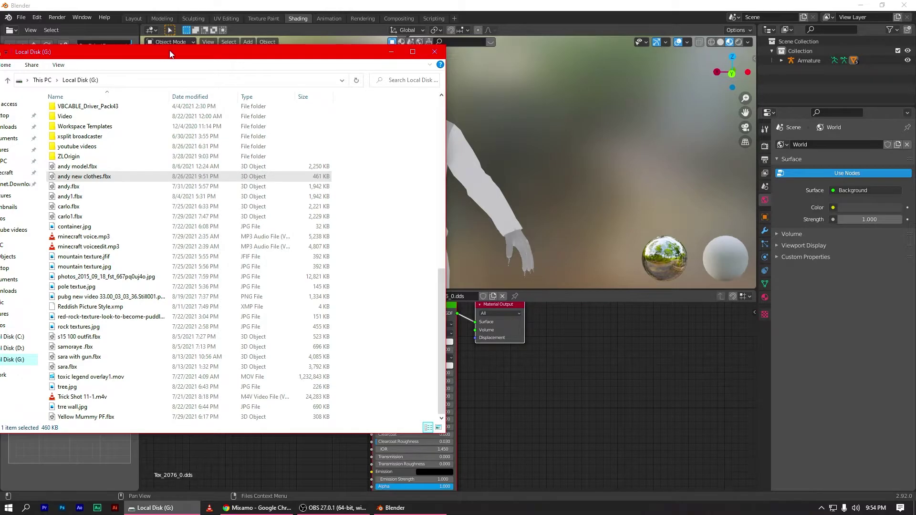
Step: Open G:\MODELS\ANDY\andy new clothes in File Explorer and select its path for Blender
drag(170, 54, 452, 105)
scroll(373, 240, up, 3)
scroll(373, 240, up, 3)
scroll(374, 240, up, 3)
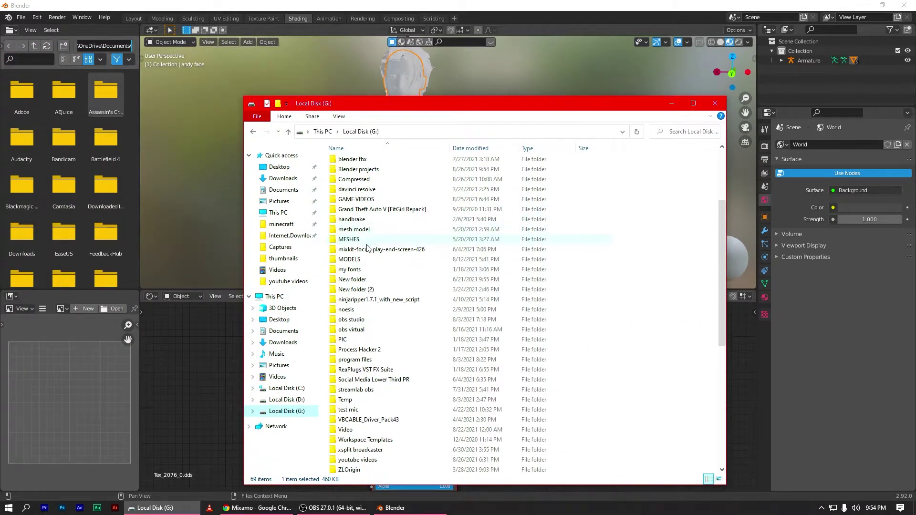
double_click(368, 262)
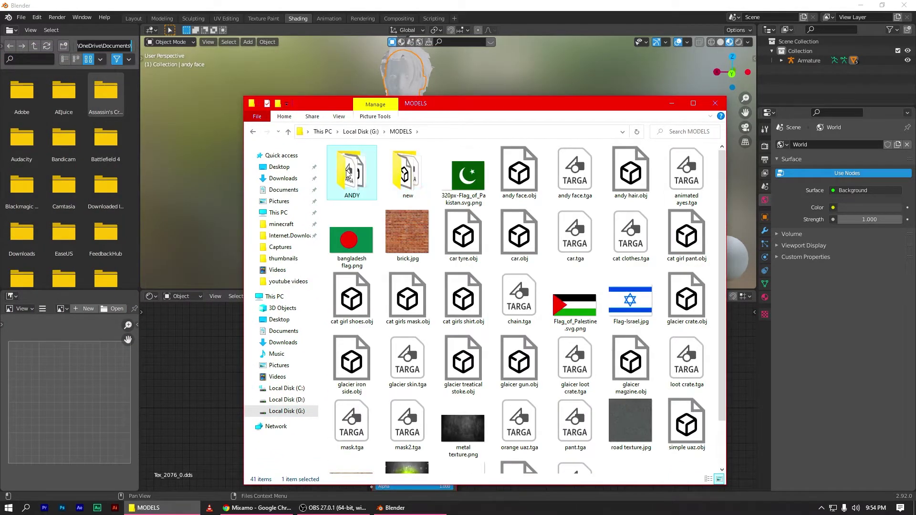
double_click(352, 171)
click(512, 129)
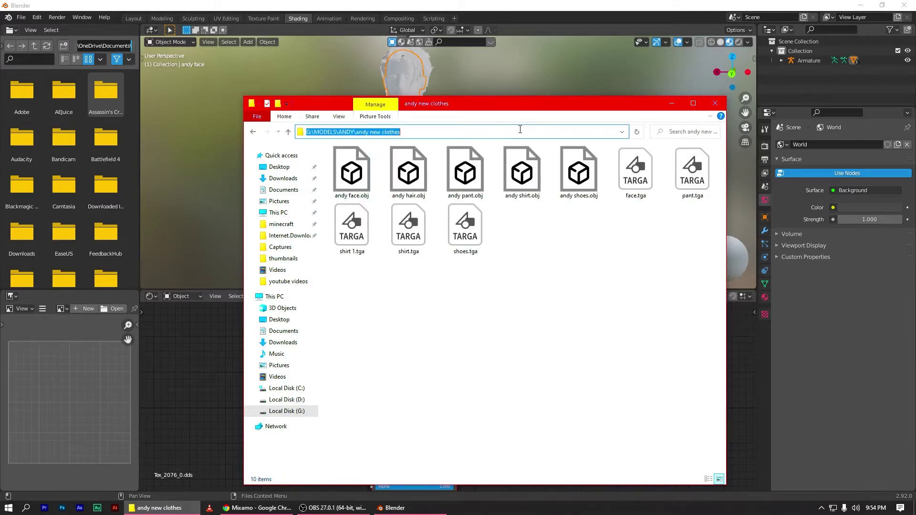
click(101, 45)
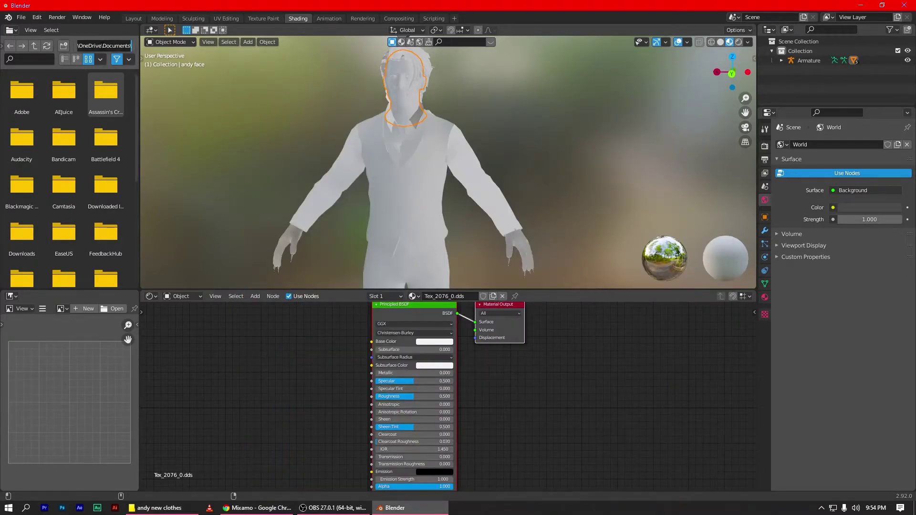
Step: Add face.tga as the andy face material's base colour and view it in UV Editing
key(Return)
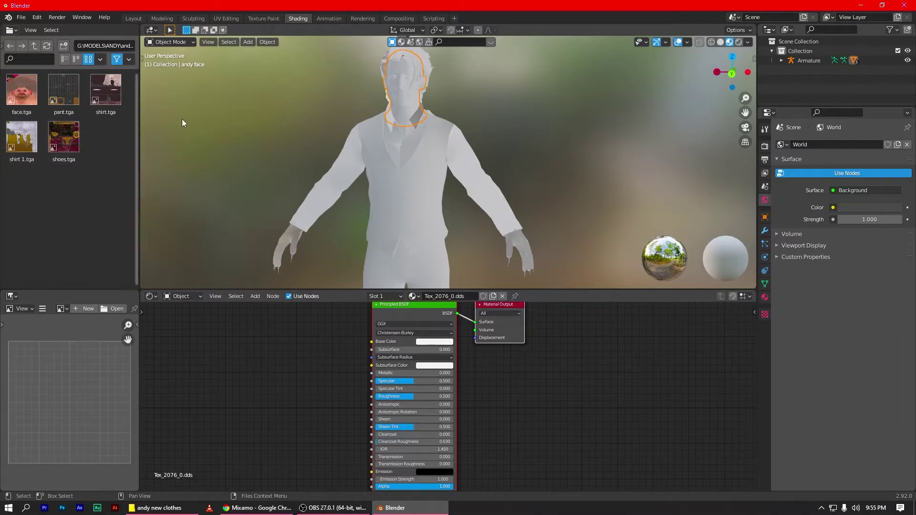
mouse_move(20, 97)
mouse_down()
mouse_move(259, 356)
mouse_move(373, 343)
mouse_up()
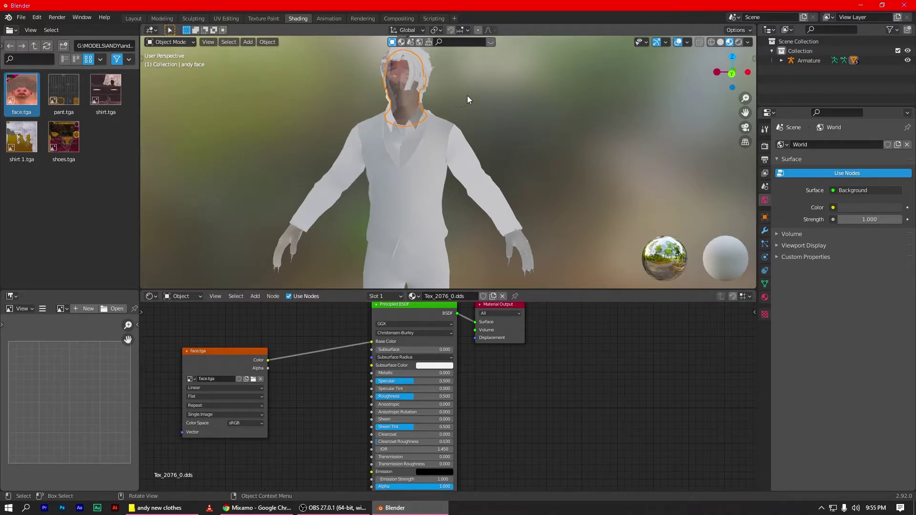
mouse_move(468, 96)
middle_down()
mouse_move(499, 105)
mouse_move(425, 93)
middle_up()
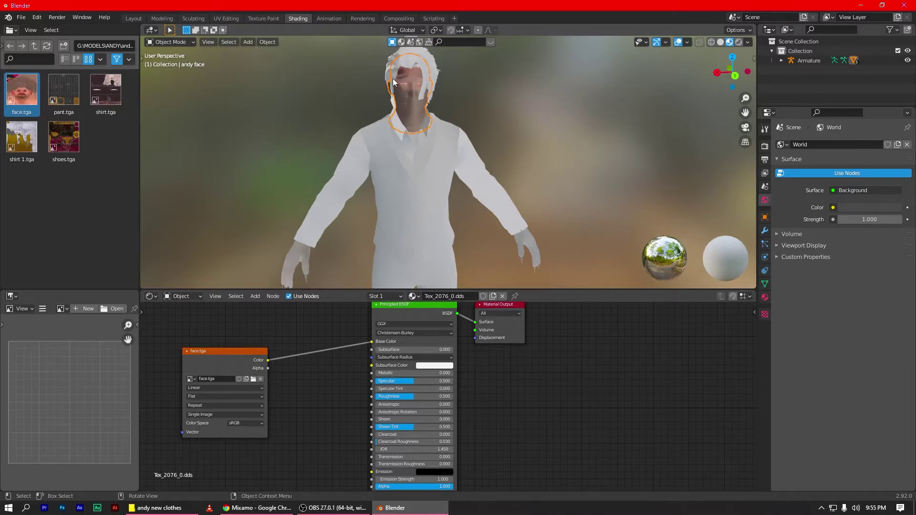
click(233, 18)
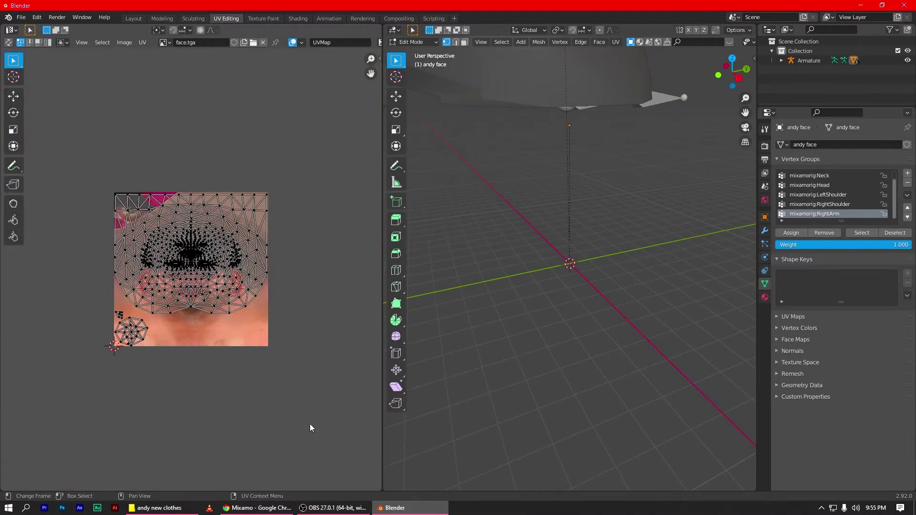
Step: Select all face UV islands and move them aside from the face image
drag(310, 423, 51, 123)
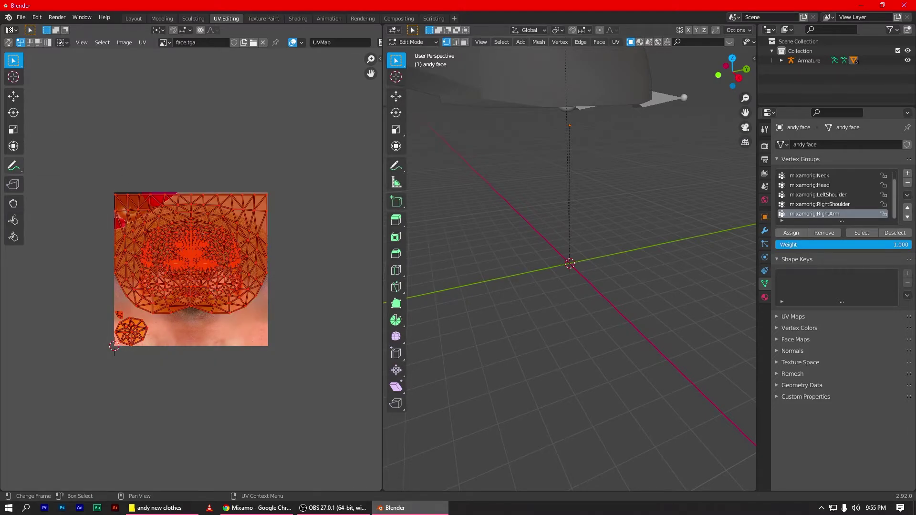
click(14, 146)
mouse_move(192, 268)
mouse_down()
mouse_move(344, 267)
mouse_move(17, 267)
mouse_up()
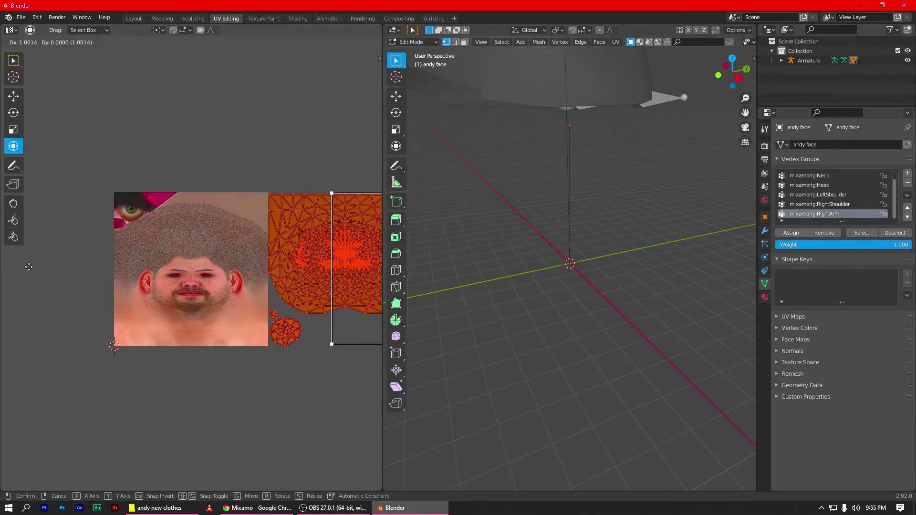
click(155, 163)
middle_drag(241, 179, 201, 178)
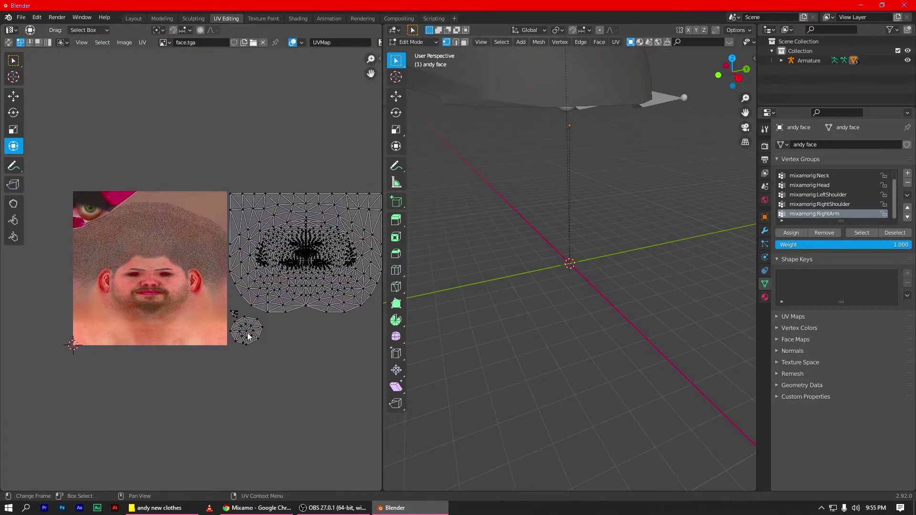
scroll(301, 319, down, 2)
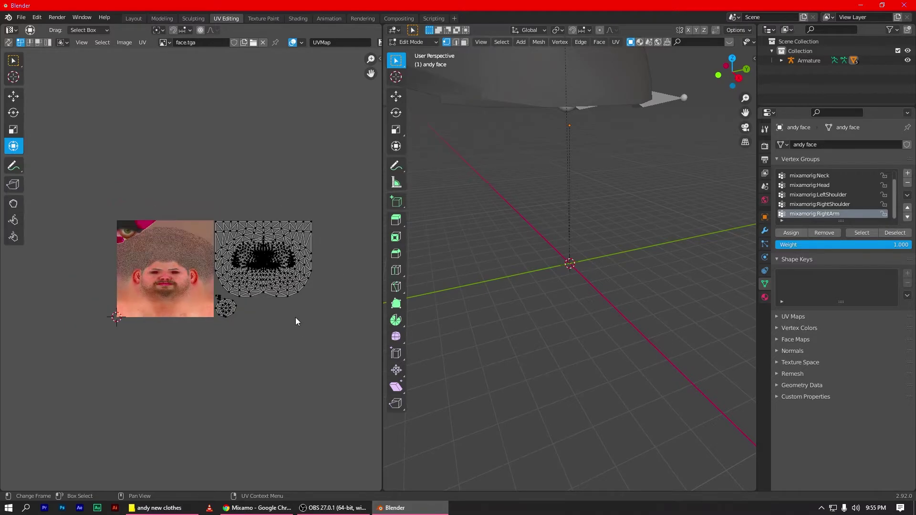
middle_drag(296, 319, 271, 318)
scroll(286, 349, up, 1)
Step: Flip the face UVs vertically and scale them down to fit over face.tga
key(a)
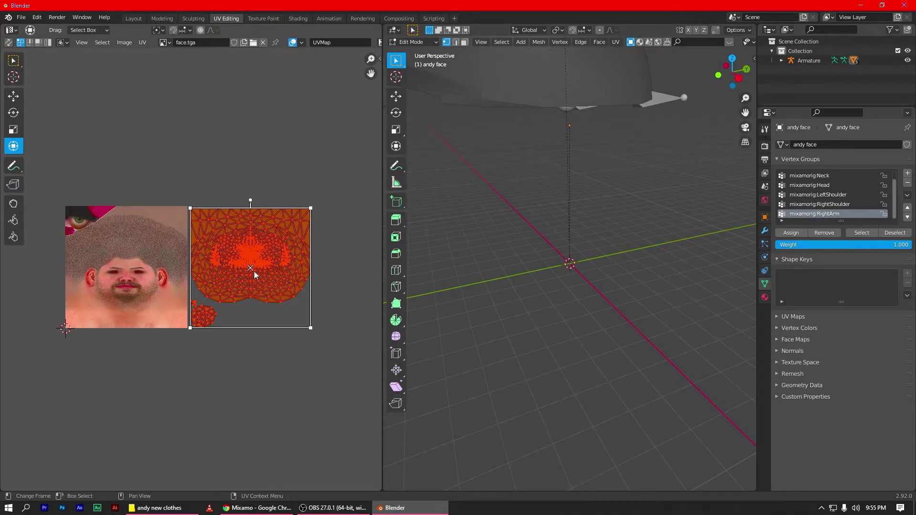
drag(254, 331, 254, 84)
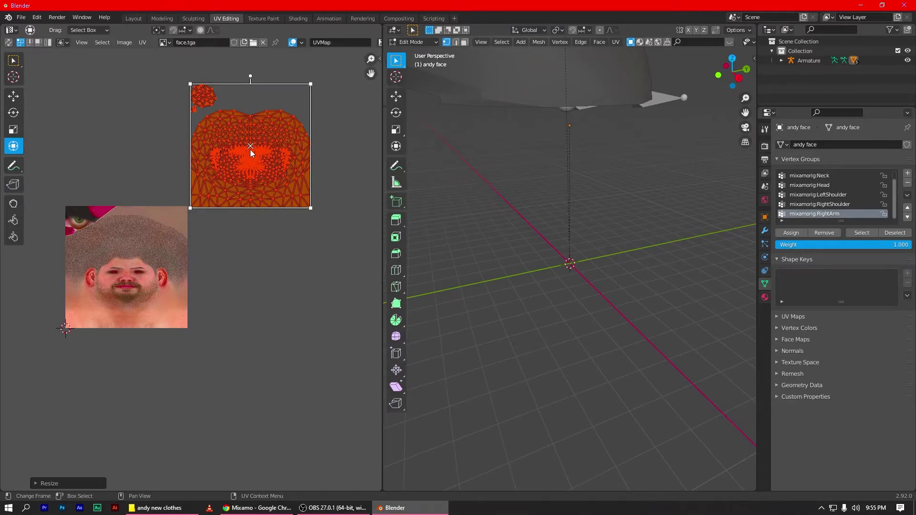
mouse_move(250, 150)
mouse_down()
mouse_move(138, 262)
mouse_move(126, 262)
mouse_up()
drag(127, 200, 126, 206)
click(227, 313)
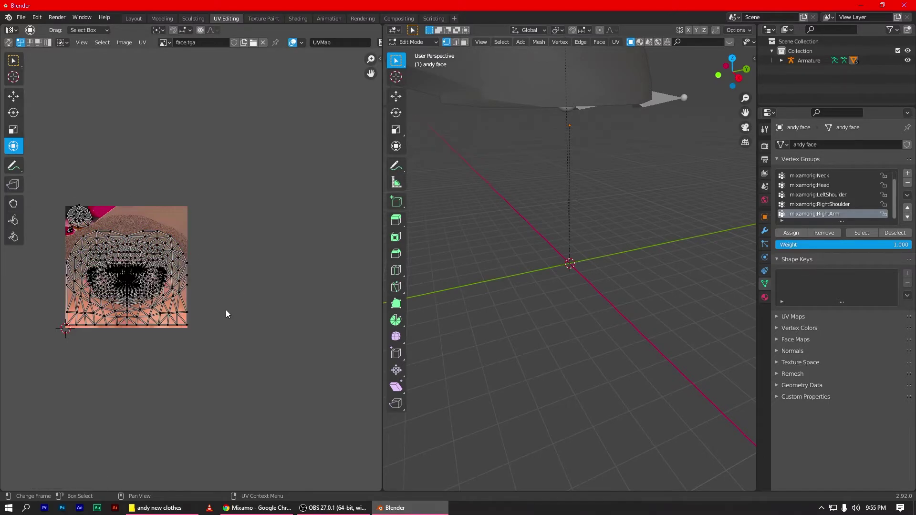
click(298, 18)
Step: Zoom in and frame the character's textured face from the front
scroll(610, 96, up, 4)
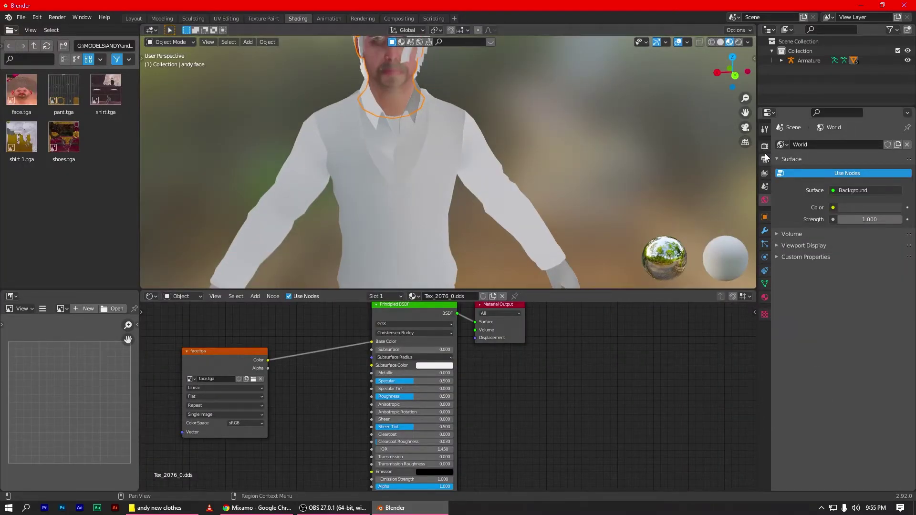
shift+middle_drag(609, 96, 584, 146)
scroll(585, 146, up, 5)
scroll(585, 146, down, 2)
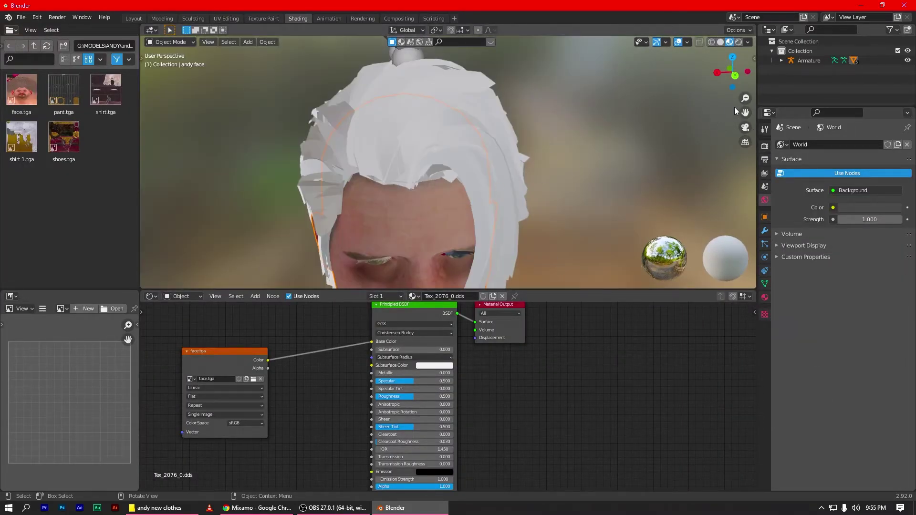
mouse_move(521, 311)
shift+middle_down()
mouse_move(521, 138)
mouse_move(494, 128)
shift+middle_up()
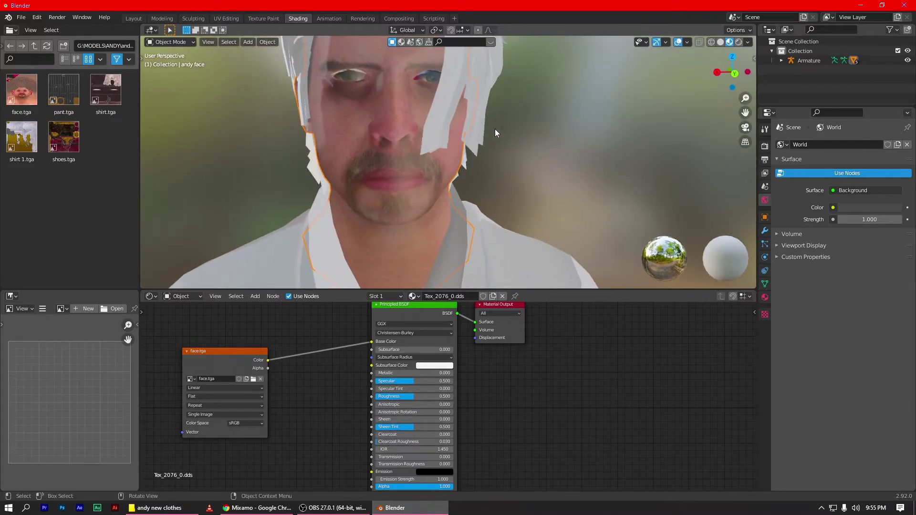
Step: Select all face UVs, then inspect how the face texture looks when shaded
click(227, 19)
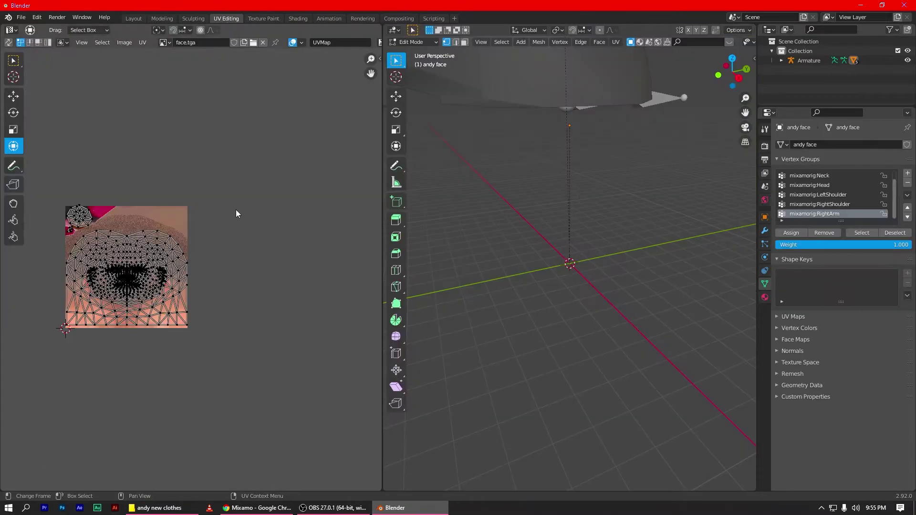
drag(128, 325, 59, 198)
scroll(125, 230, up, 4)
scroll(125, 230, up, 2)
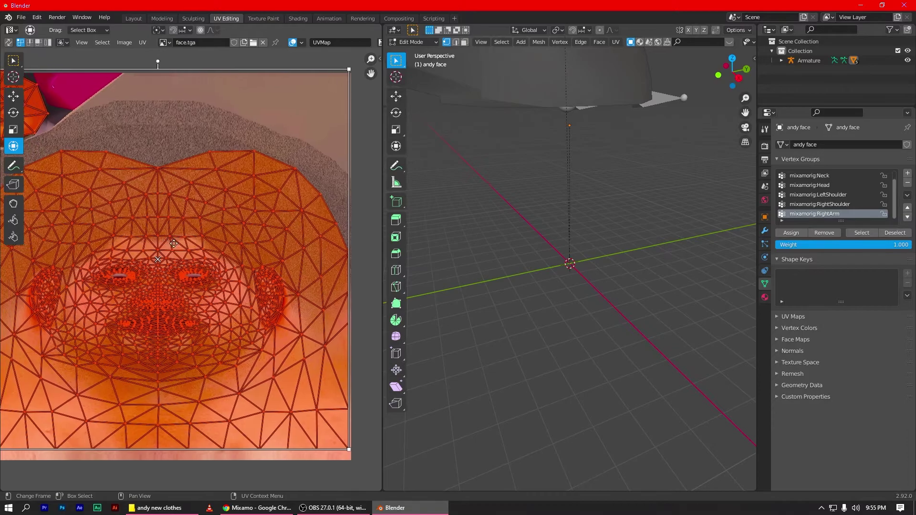
scroll(216, 264, down, 1)
scroll(229, 90, down, 1)
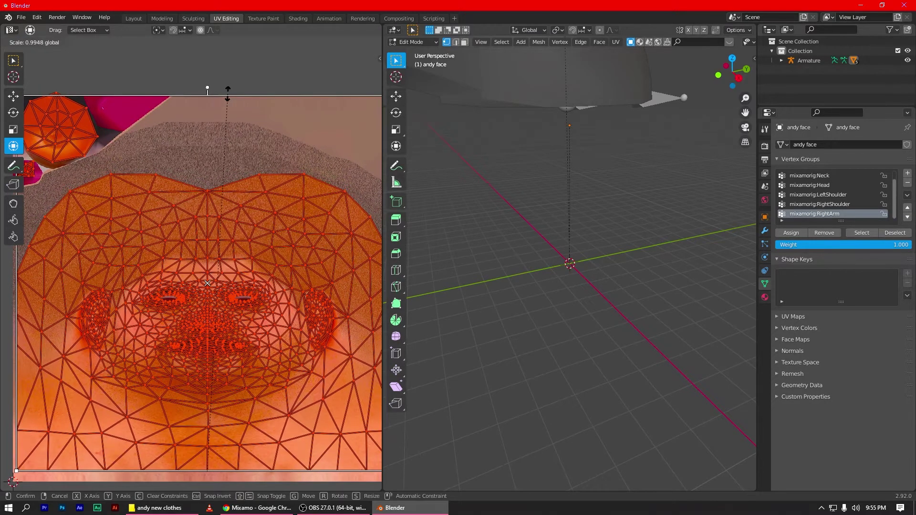
click(300, 18)
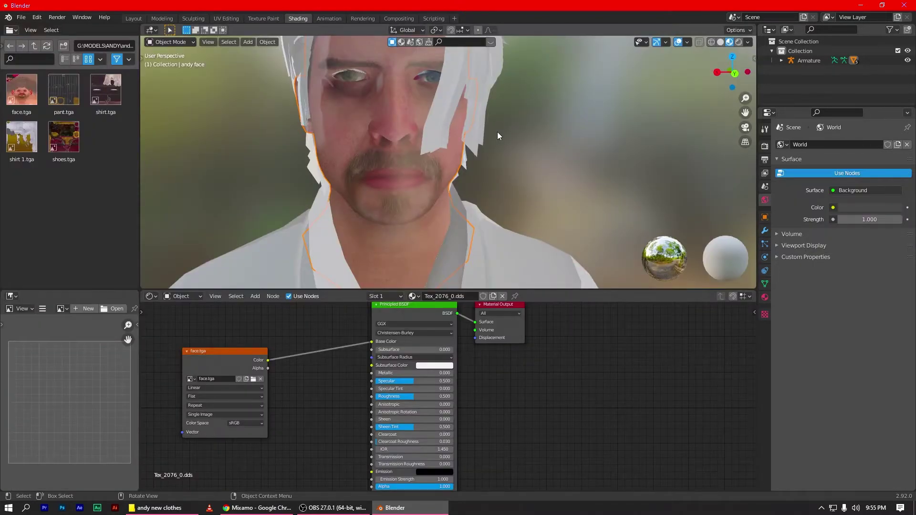
mouse_move(571, 104)
middle_down()
mouse_move(592, 106)
mouse_move(362, 27)
middle_up()
Step: Reselect every face UV island and stretch it wider and downward to fill face.tga
click(238, 18)
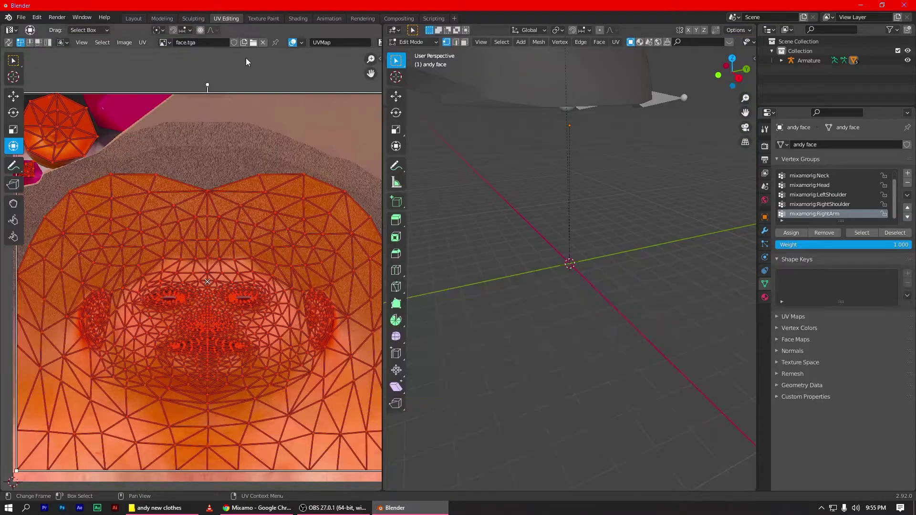
scroll(252, 125, down, 1)
click(253, 125)
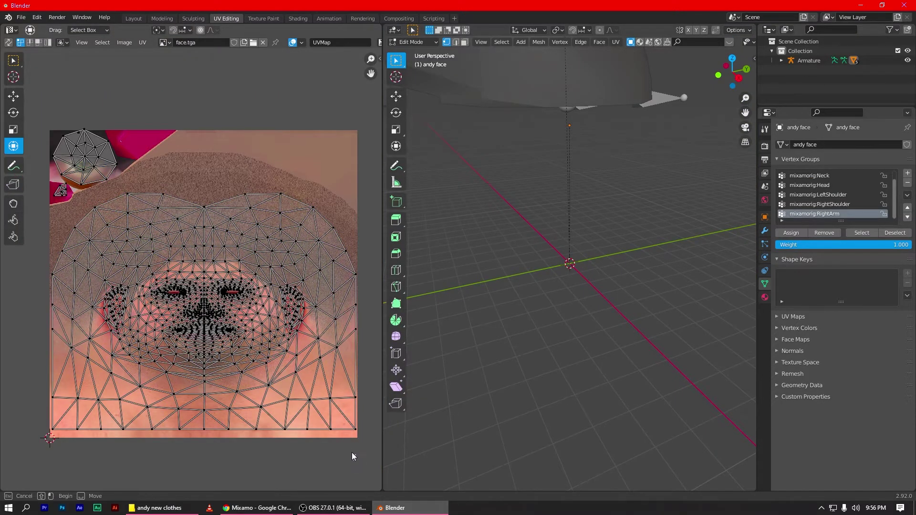
drag(352, 457, 64, 76)
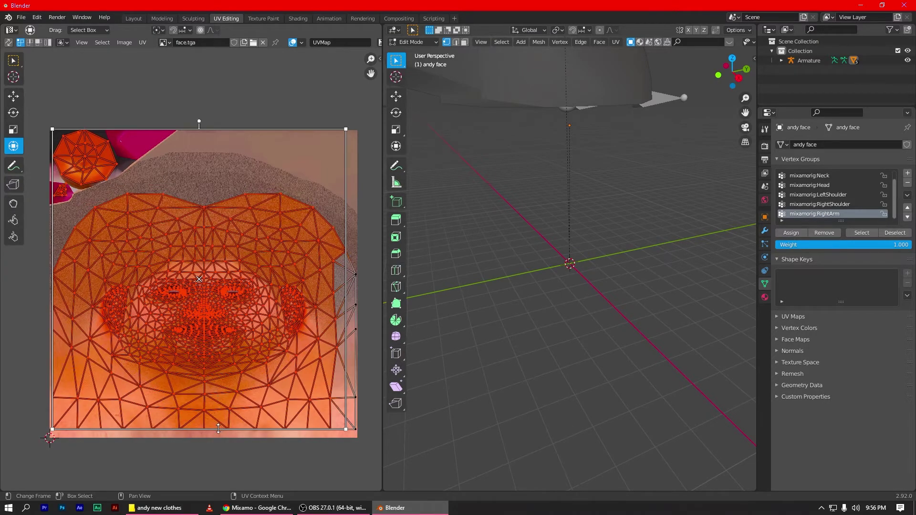
drag(344, 257, 351, 263)
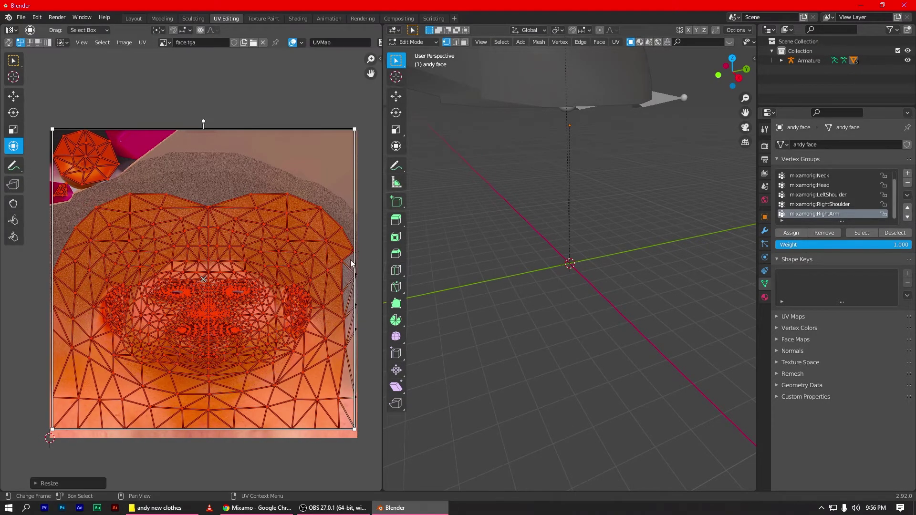
drag(230, 428, 230, 432)
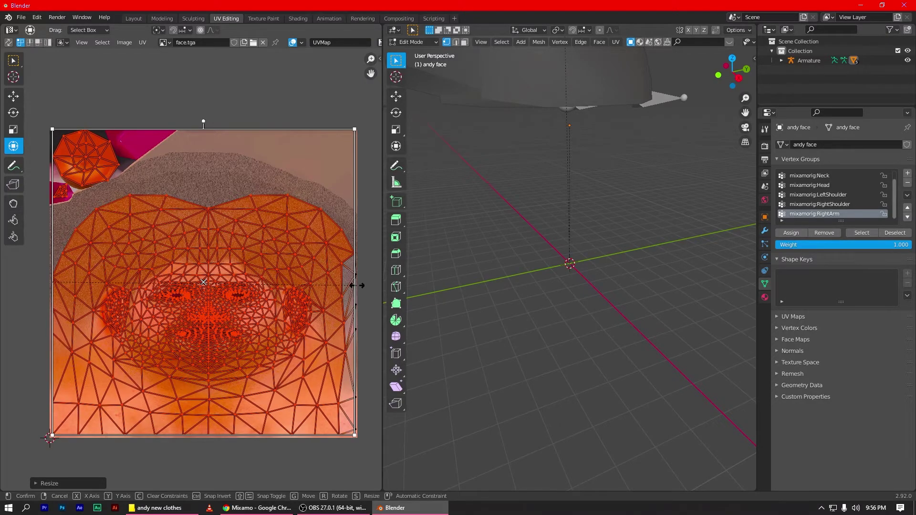
drag(357, 285, 356, 285)
Step: Set the face material's Metallic to 0.091 and Specular to 0, then select the hair
click(294, 18)
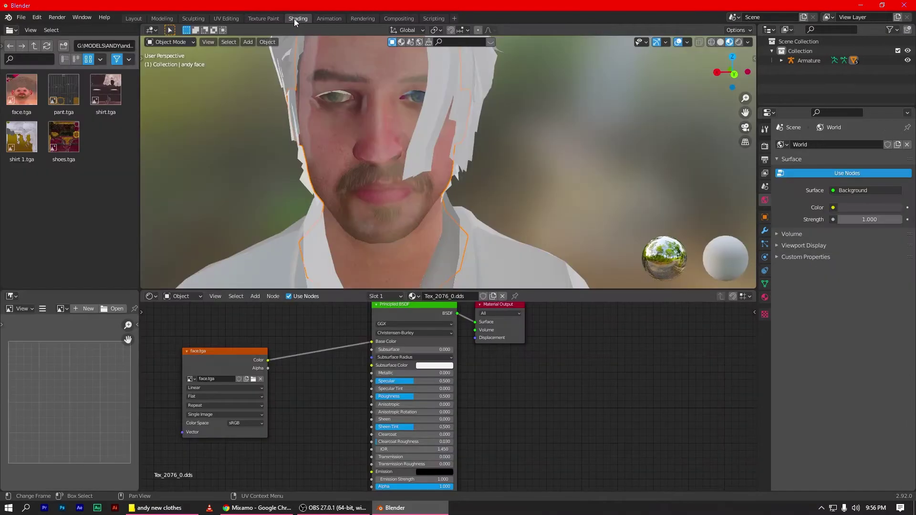
mouse_move(464, 101)
middle_down()
mouse_move(534, 104)
mouse_move(501, 107)
mouse_move(532, 126)
middle_up()
scroll(505, 106, down, 5)
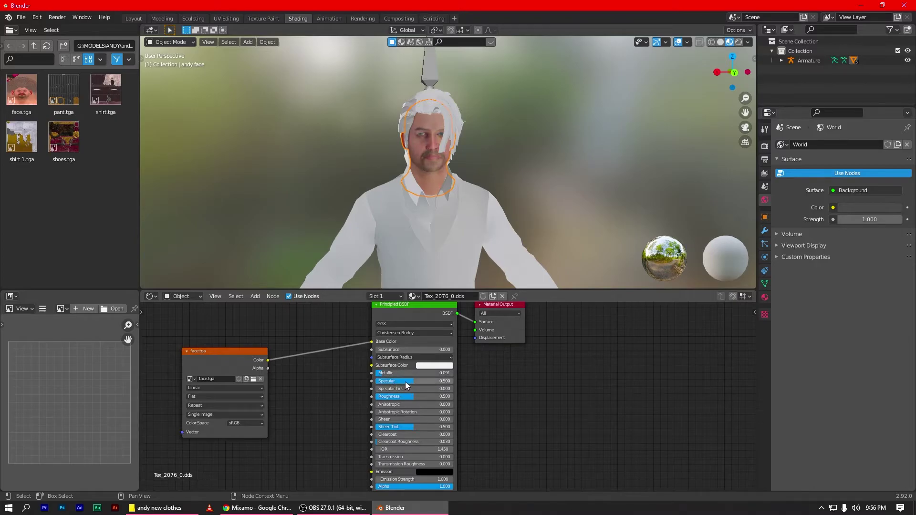
drag(407, 386, 370, 386)
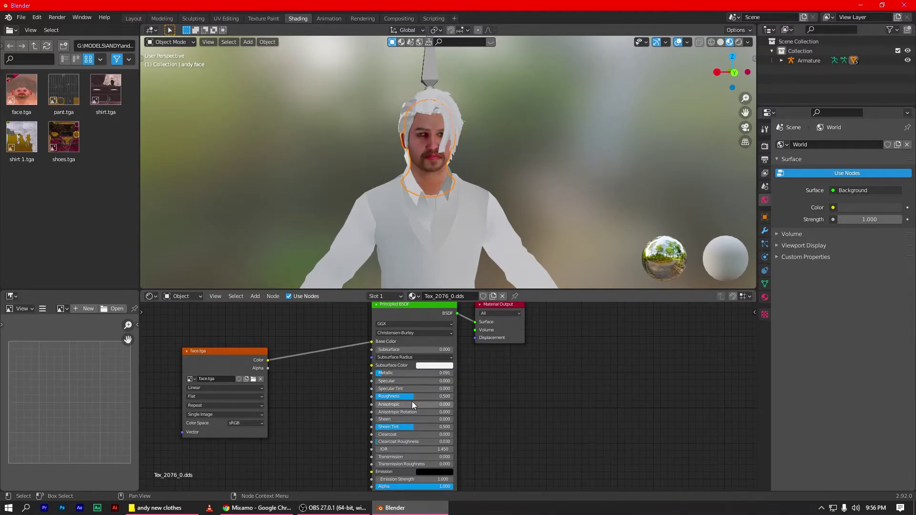
key(Return)
click(428, 99)
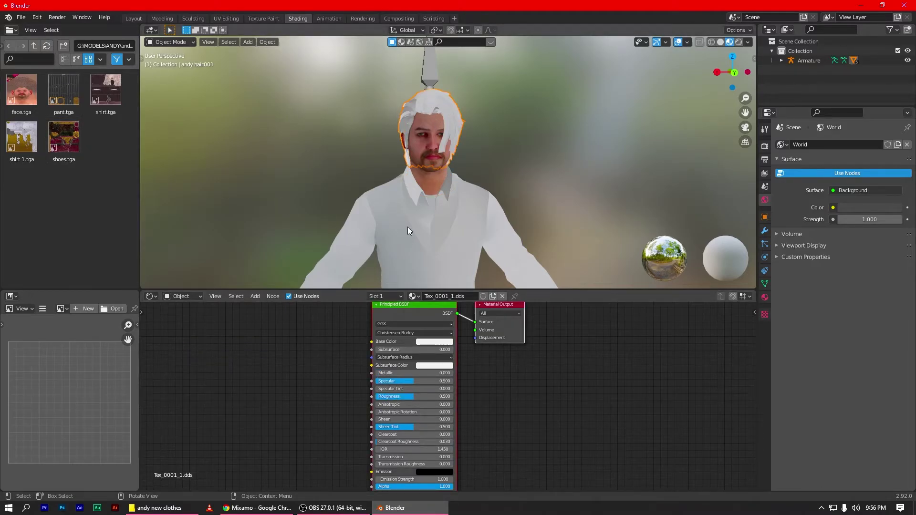
Step: Add shirt 1.tga as an image texture node in the shirt material
drag(746, 112, 695, 123)
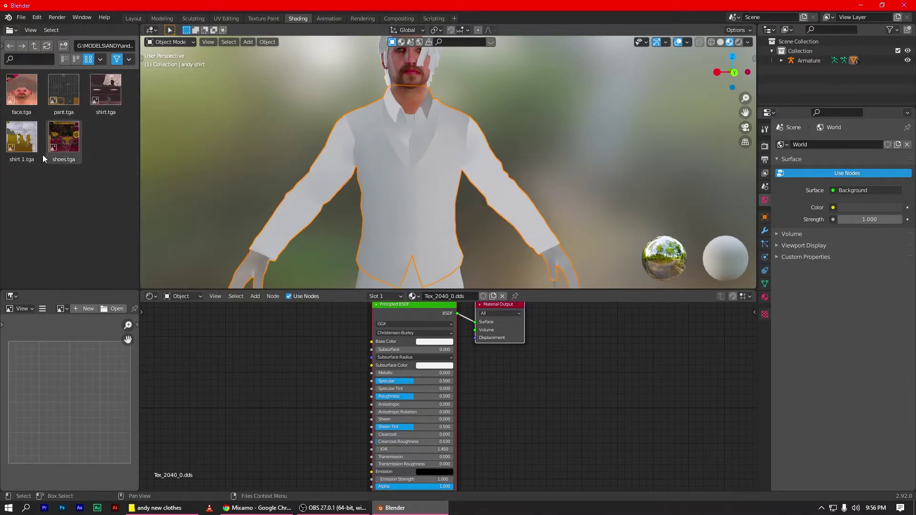
mouse_move(21, 138)
mouse_down()
mouse_move(270, 366)
mouse_move(371, 342)
mouse_up()
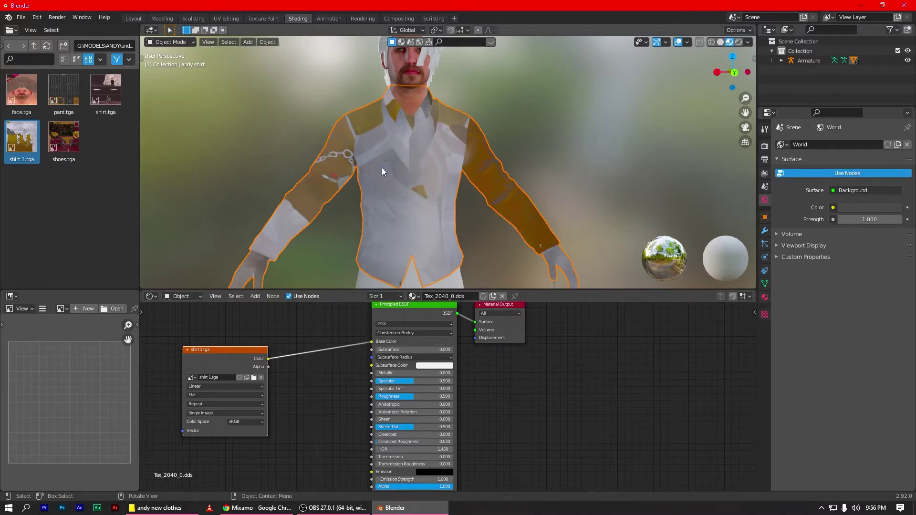
click(226, 18)
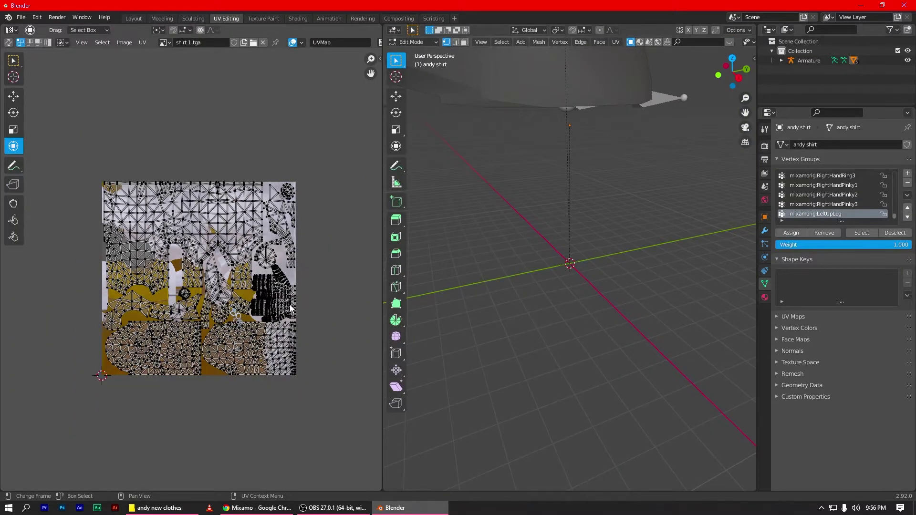
Step: Select all shirt UVs and move them over the shirt 1.tga image
drag(332, 408, 57, 119)
mouse_move(200, 278)
mouse_down()
mouse_move(355, 278)
mouse_move(345, 278)
mouse_up()
middle_drag(322, 174, 177, 169)
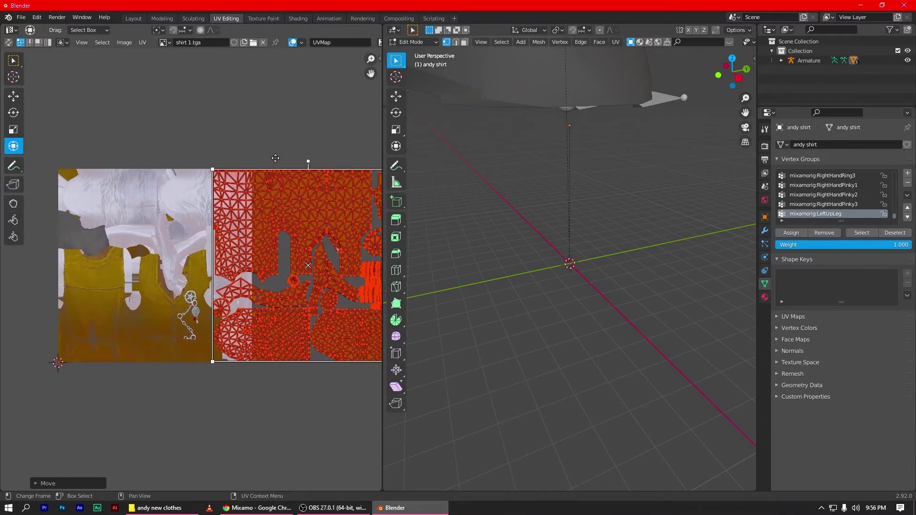
drag(207, 272, 271, 271)
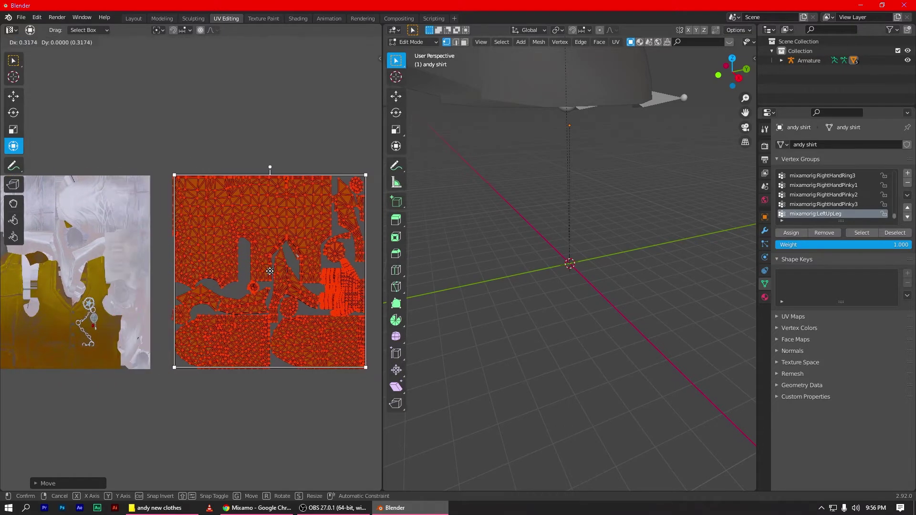
click(270, 271)
middle_drag(149, 209, 220, 224)
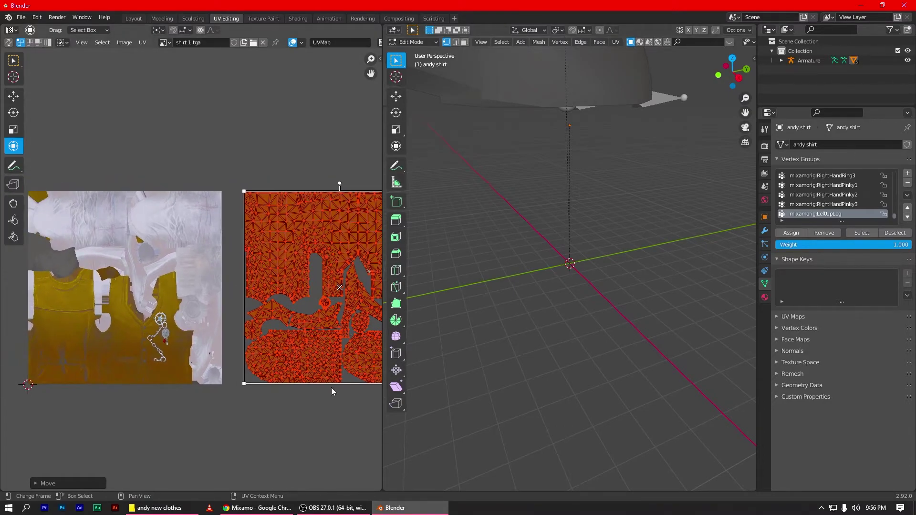
Step: Scale the shirt UVs taller so they fit the vest texture
mouse_move(332, 385)
mouse_down()
mouse_move(339, 115)
mouse_move(123, 313)
mouse_up()
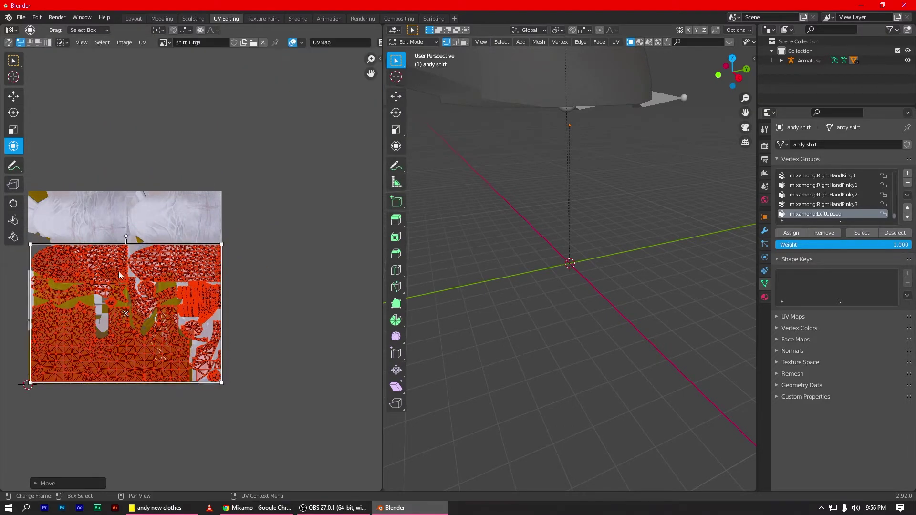
mouse_move(123, 241)
mouse_down()
mouse_move(112, 185)
mouse_move(112, 193)
mouse_up()
drag(27, 296, 22, 297)
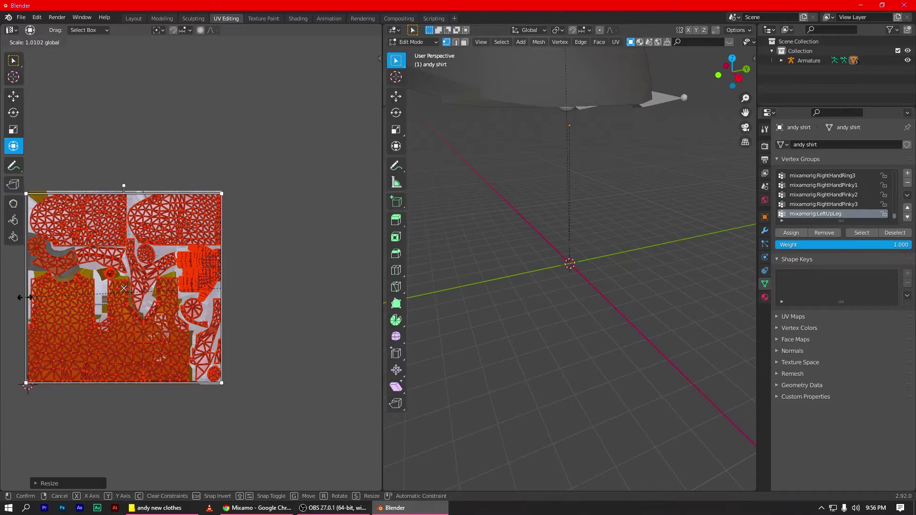
key(Escape)
drag(139, 193, 139, 190)
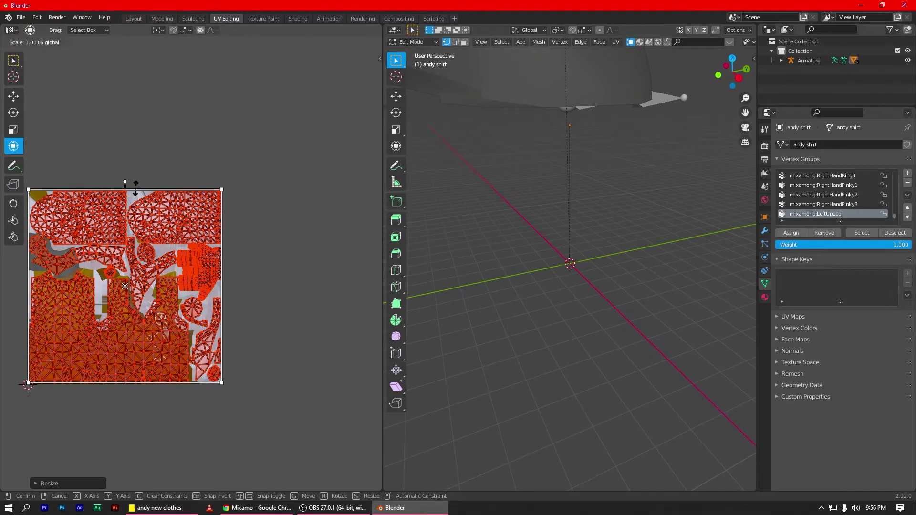
click(299, 19)
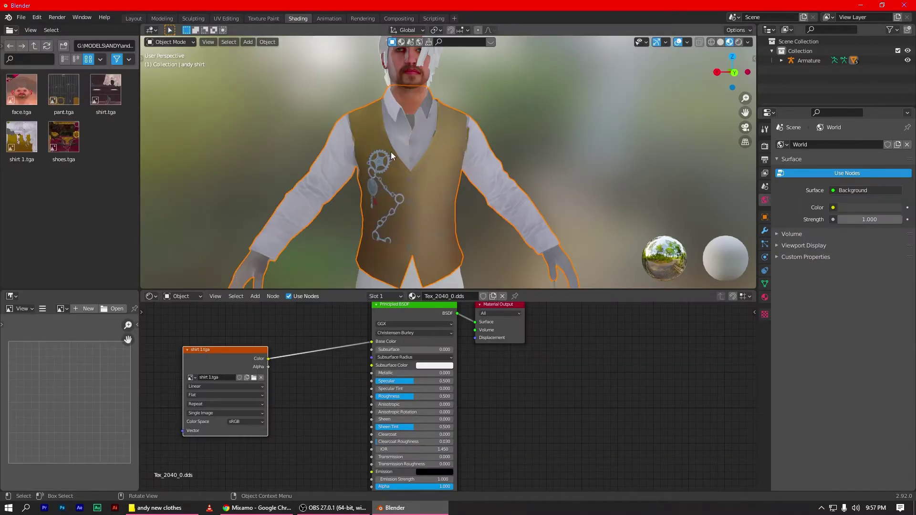
Step: Remove the specular shine from the vest material
scroll(371, 192, down, 2)
scroll(460, 159, down, 1)
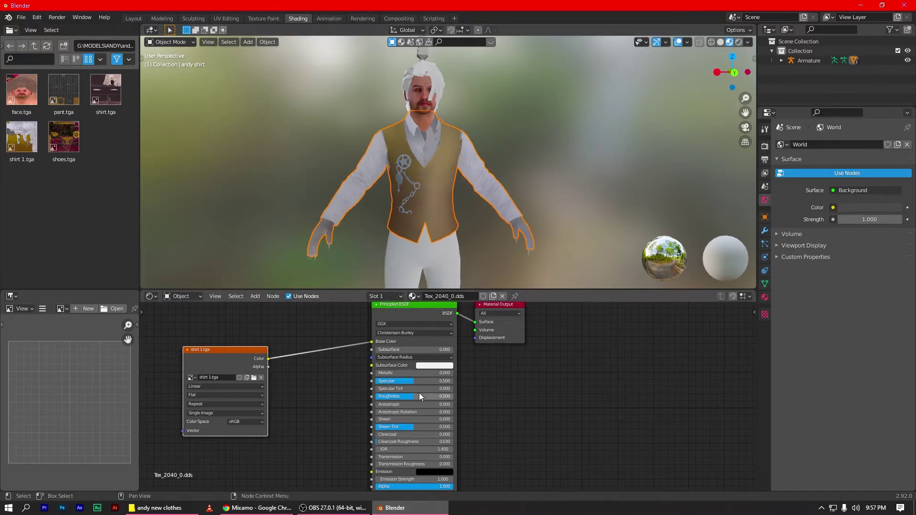
mouse_move(409, 383)
mouse_down()
mouse_move(379, 383)
mouse_move(420, 374)
mouse_up()
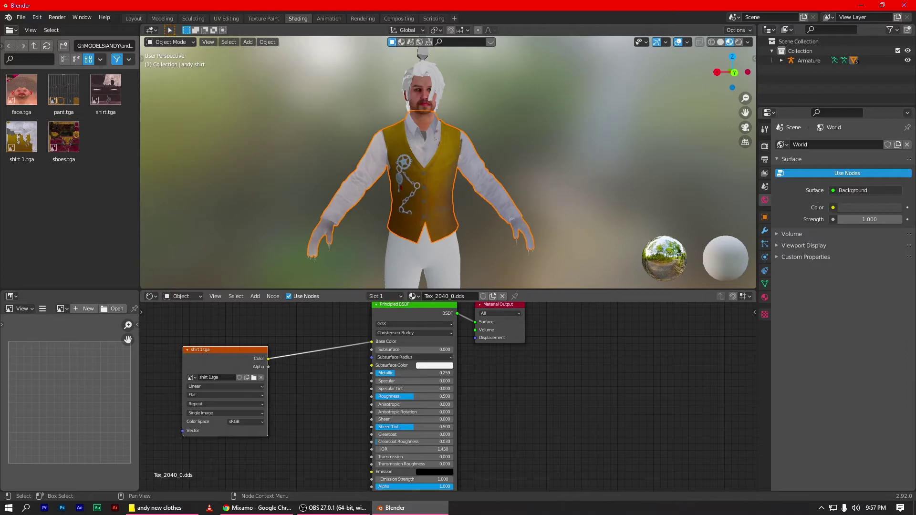
Step: Select the pants and connect pant.tga's Color to the Principled BSDF Base Color
click(444, 256)
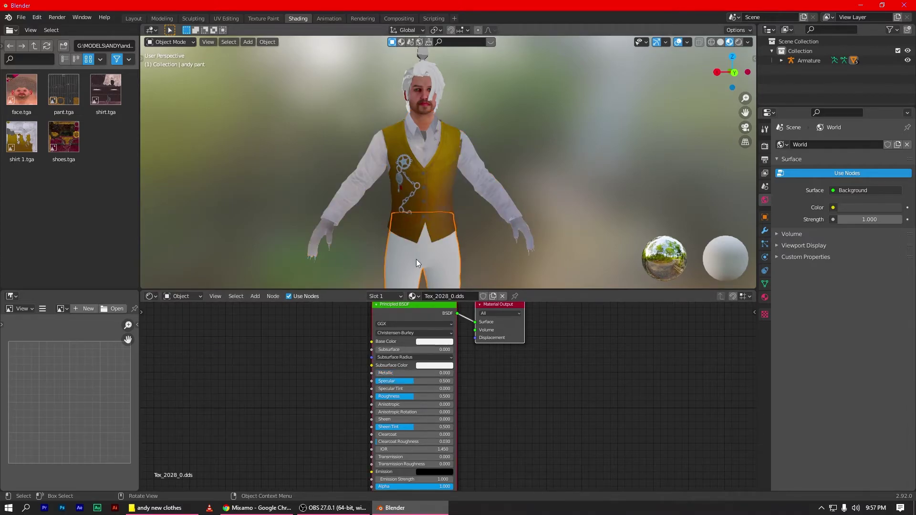
drag(63, 89, 185, 336)
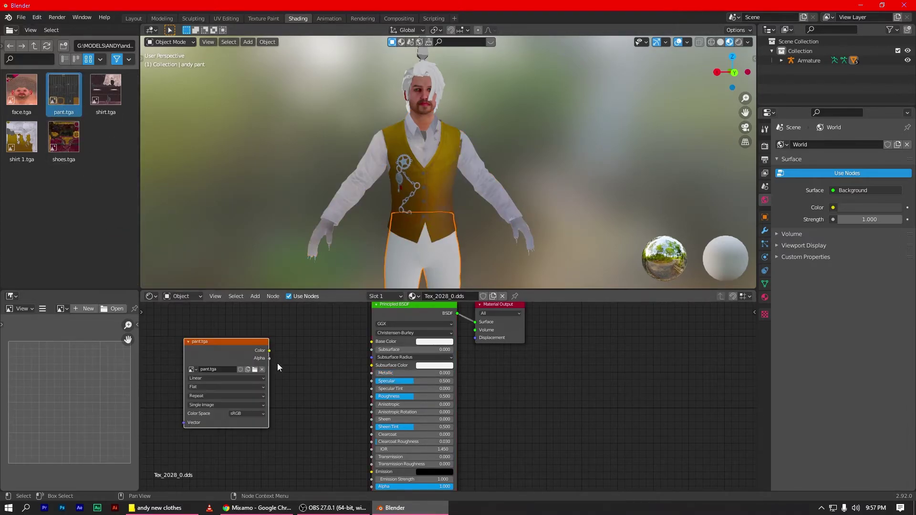
drag(269, 350, 372, 342)
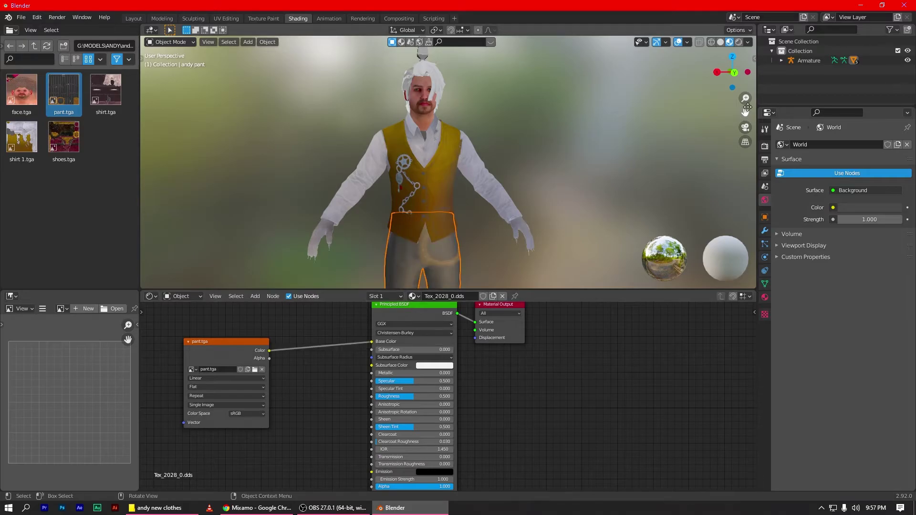
key(KP_Decimal)
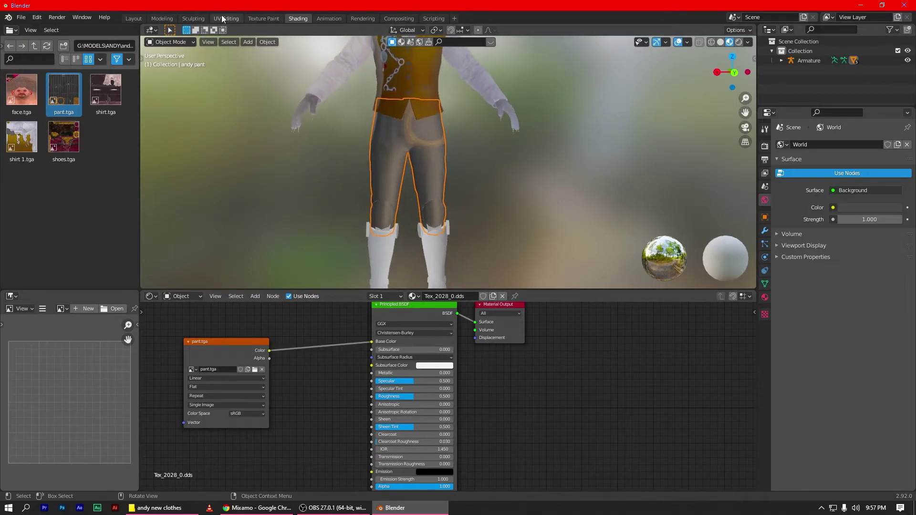
click(227, 19)
Step: Select all pant UVs, flip them vertically and scale them over pant.tga
drag(260, 430, 14, 157)
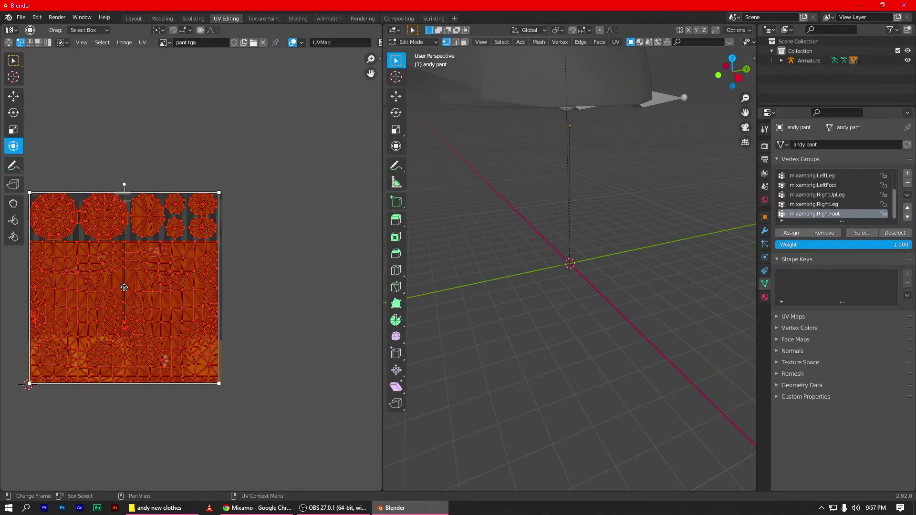
mouse_move(124, 288)
mouse_down()
mouse_move(277, 288)
mouse_move(130, 285)
mouse_up()
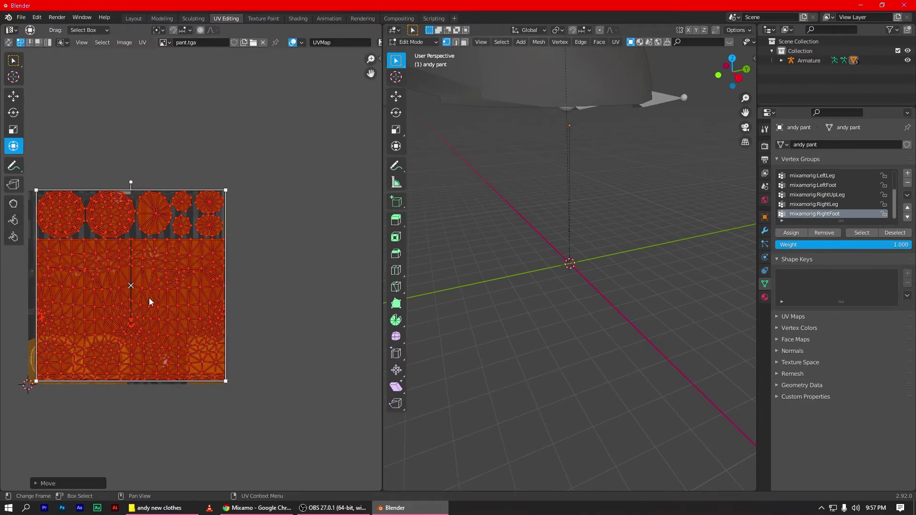
drag(138, 381, 132, 155)
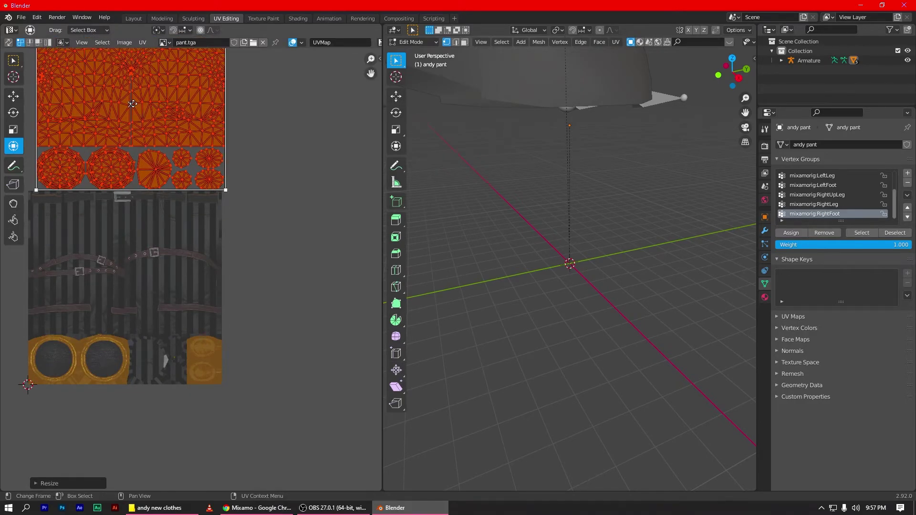
drag(132, 103, 122, 294)
drag(136, 212, 137, 191)
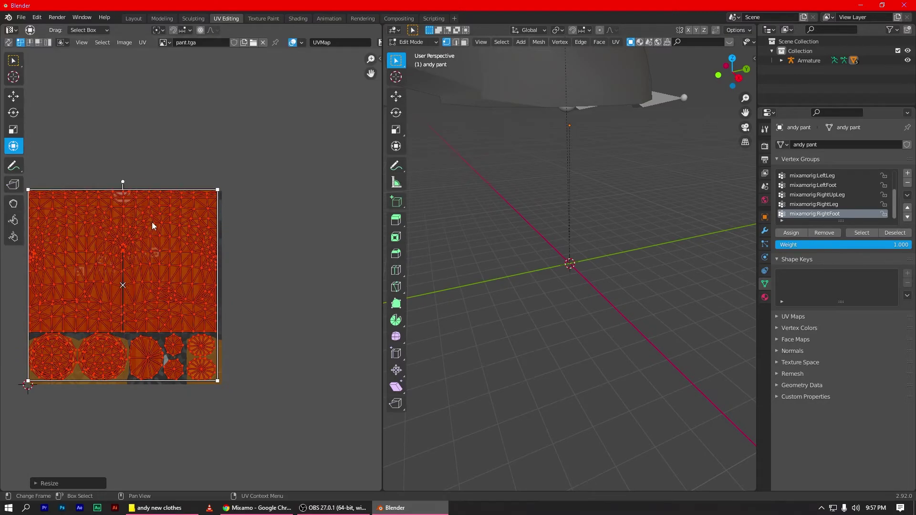
drag(218, 296, 221, 296)
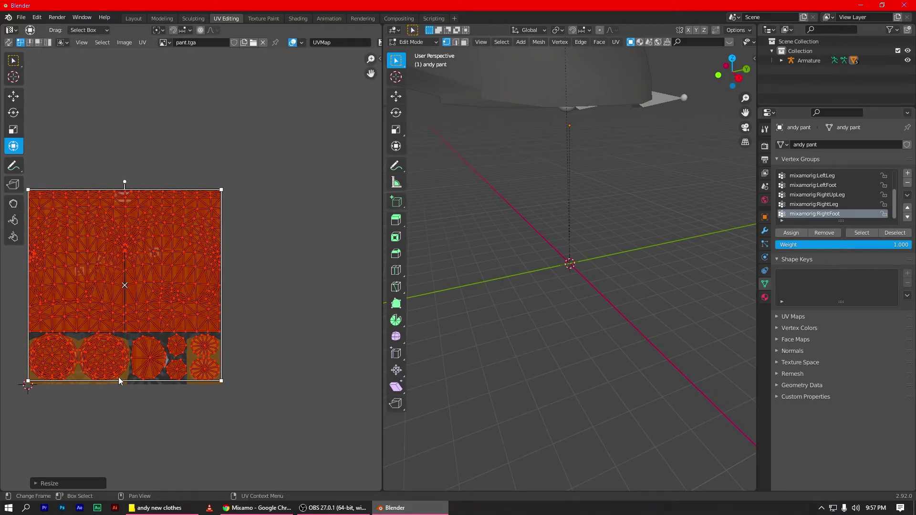
drag(118, 382, 117, 385)
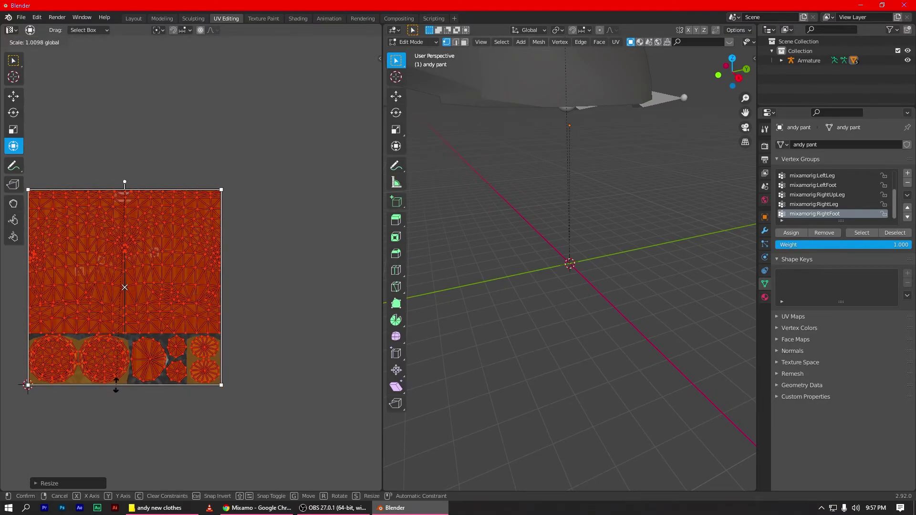
click(297, 18)
Step: Zero the pants' specular and link shoes.tga to the boots' Base Color
drag(413, 381, 377, 381)
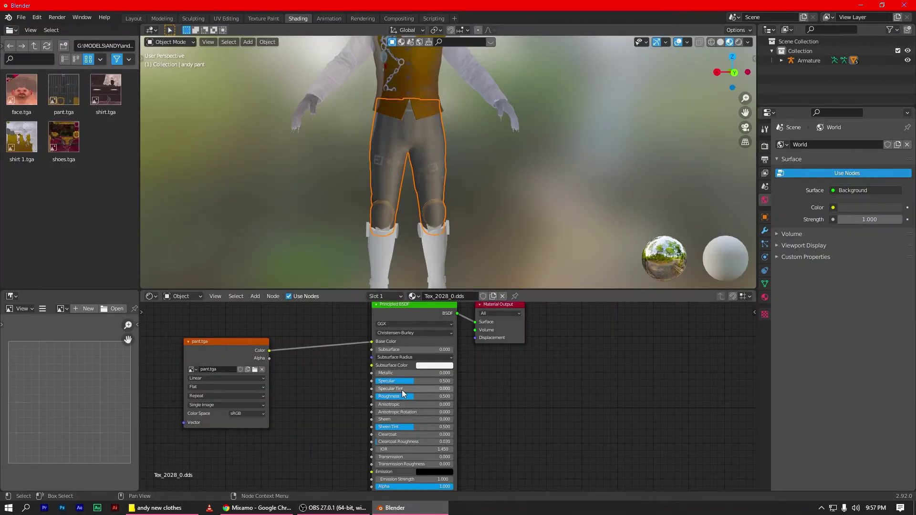
click(428, 256)
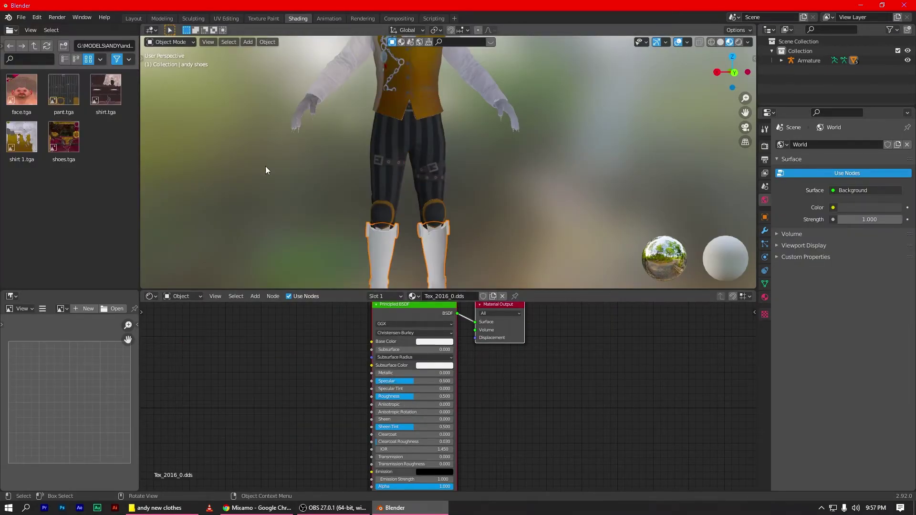
drag(64, 138, 202, 368)
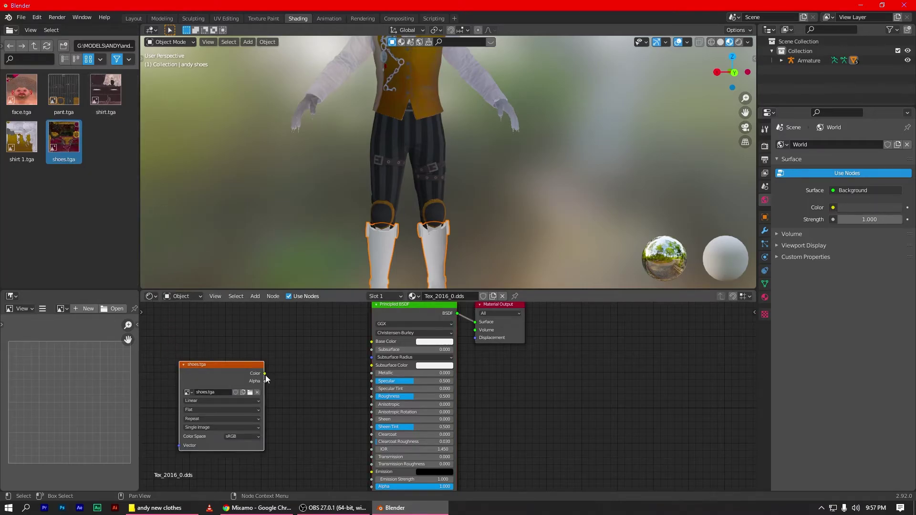
drag(265, 374, 372, 342)
scroll(513, 239, down, 3)
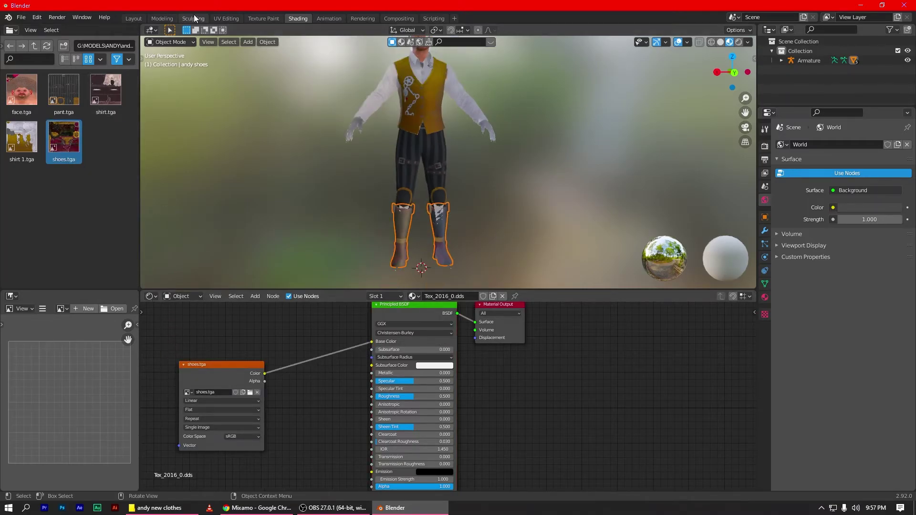
Step: Select all boot UVs, reposition them and flip them vertically over shoes.tga
click(227, 18)
scroll(154, 371, up, 3)
middle_drag(154, 371, 241, 379)
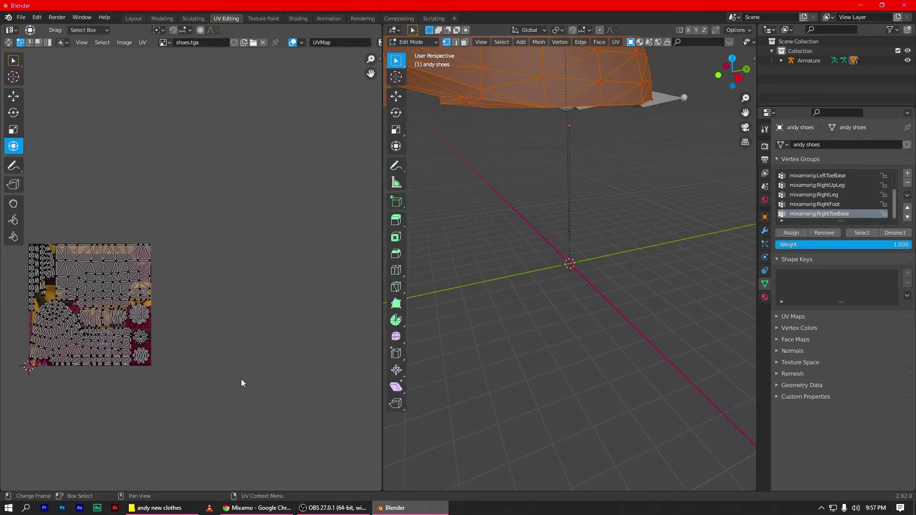
key(a)
middle_drag(90, 302, 130, 296)
drag(125, 299, 283, 297)
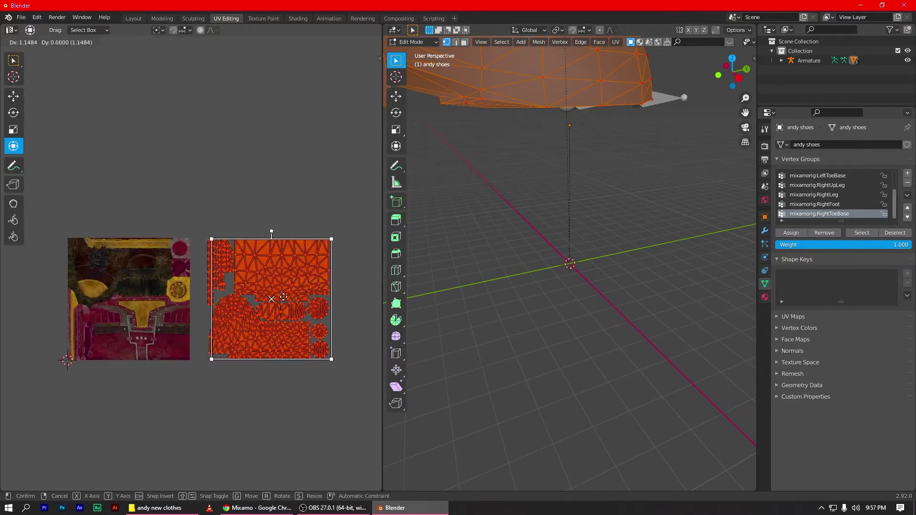
right_click(284, 297)
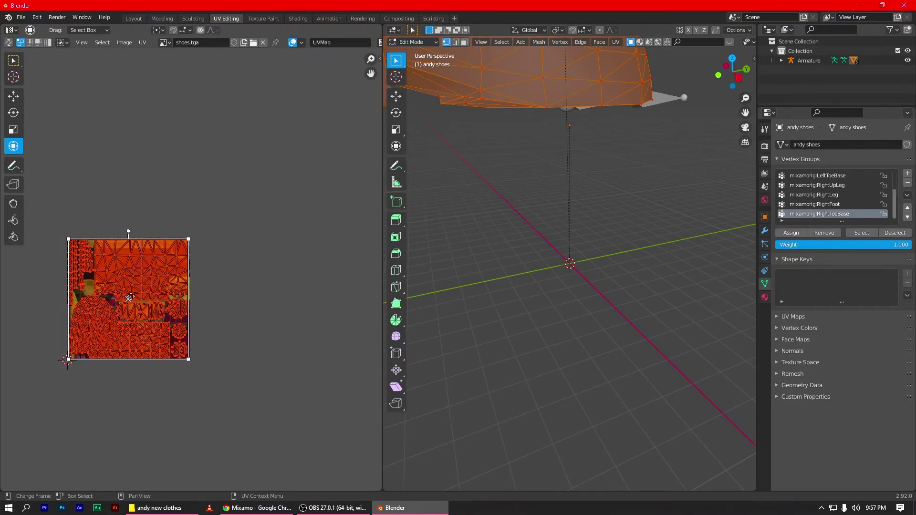
mouse_move(129, 298)
mouse_down()
mouse_move(269, 299)
mouse_move(86, 301)
mouse_move(126, 300)
mouse_up()
mouse_move(117, 361)
mouse_down()
mouse_move(141, 185)
mouse_move(134, 392)
mouse_move(130, 299)
mouse_move(131, 358)
mouse_up()
Step: Stretch the boot UVs to fit shoes.tga and remove the boots' specular shine
drag(138, 233, 140, 237)
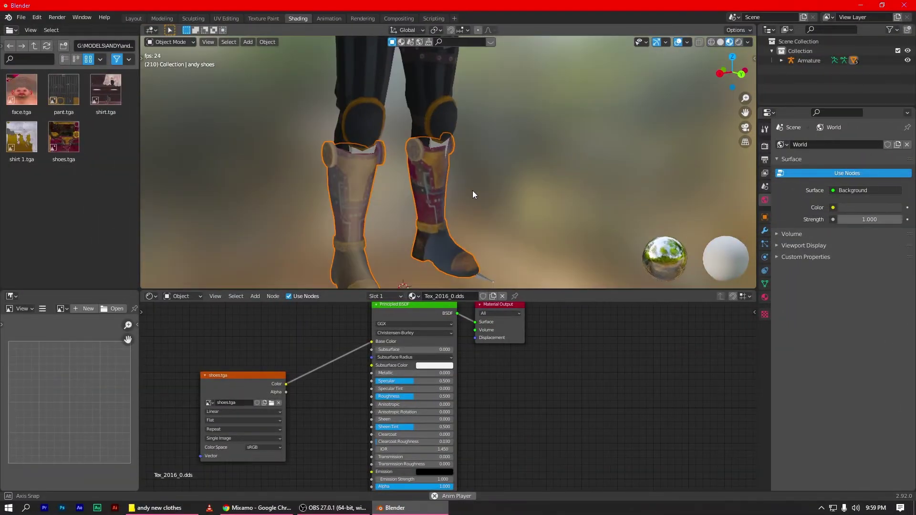
drag(411, 381, 377, 381)
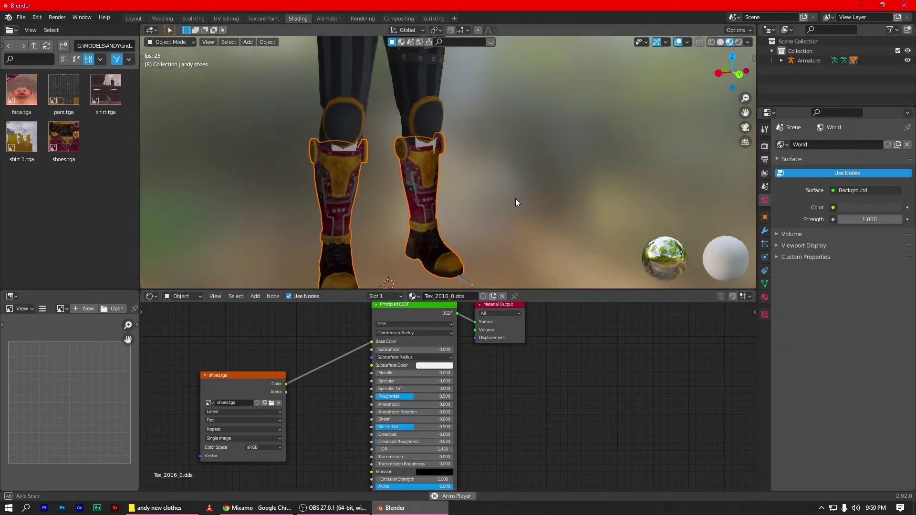
mouse_move(517, 203)
middle_down()
mouse_move(405, 201)
mouse_move(538, 221)
mouse_move(458, 221)
mouse_move(505, 200)
mouse_move(579, 203)
mouse_move(480, 197)
mouse_move(531, 212)
mouse_move(520, 216)
middle_up()
scroll(580, 199, down, 5)
drag(745, 113, 745, 161)
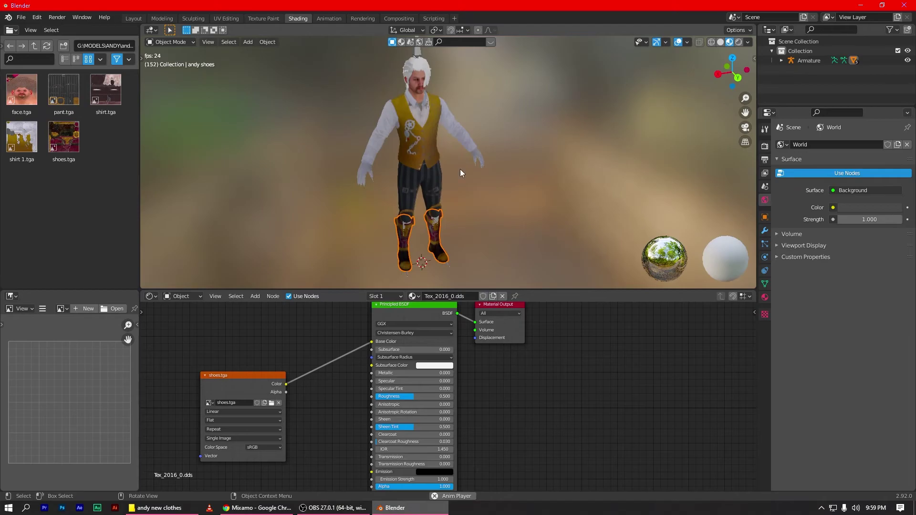
Step: Give the hair a near-black base colour with Metallic 0.055
click(423, 143)
scroll(423, 143, up, 3)
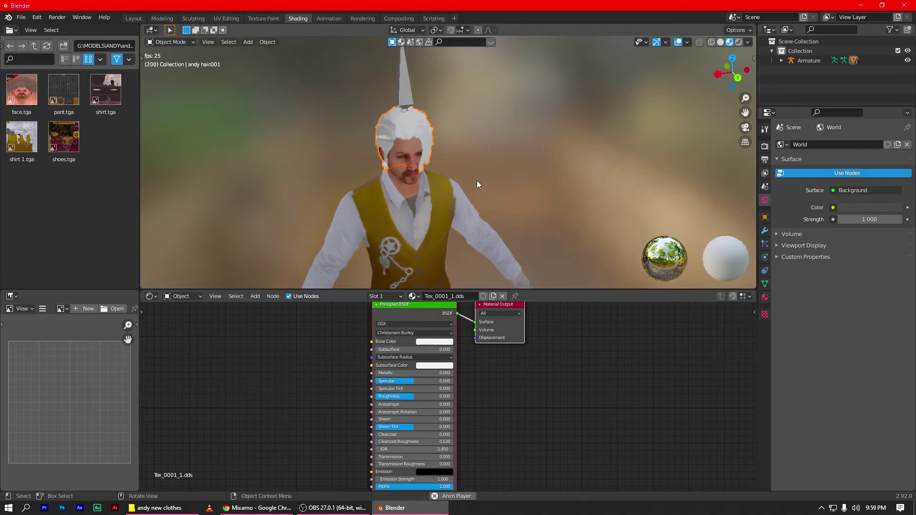
click(434, 343)
drag(477, 270, 477, 291)
mouse_move(406, 373)
mouse_down()
mouse_move(454, 373)
mouse_move(380, 374)
mouse_move(439, 382)
mouse_move(424, 381)
mouse_move(413, 397)
mouse_up()
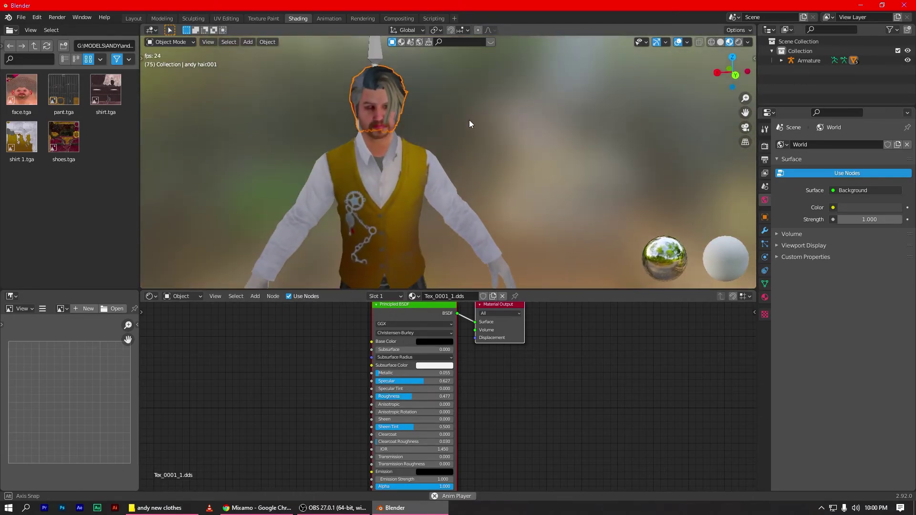
click(133, 18)
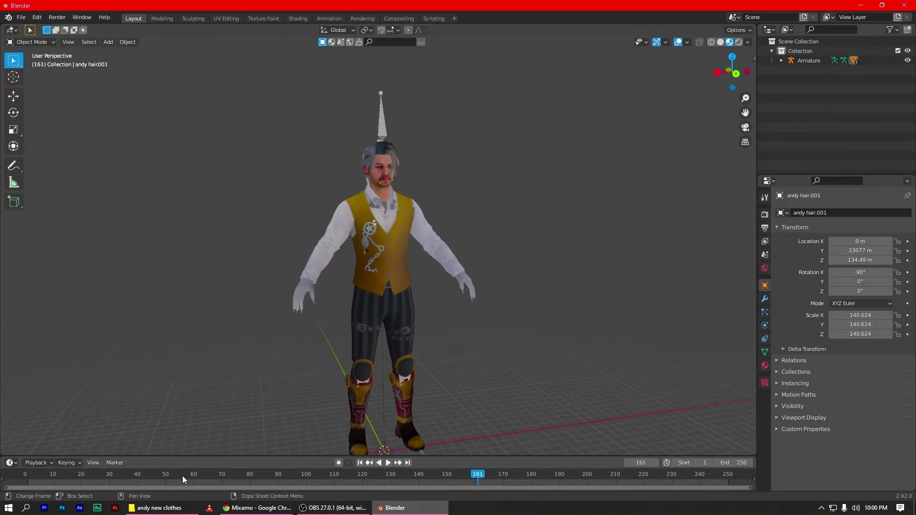
Step: Stop at frame 4, move the boots to Location Z -402.74 m, and save as a new file
drag(182, 476, 37, 475)
mouse_move(494, 300)
middle_down()
mouse_move(509, 267)
mouse_move(529, 279)
mouse_move(542, 249)
middle_up()
click(390, 409)
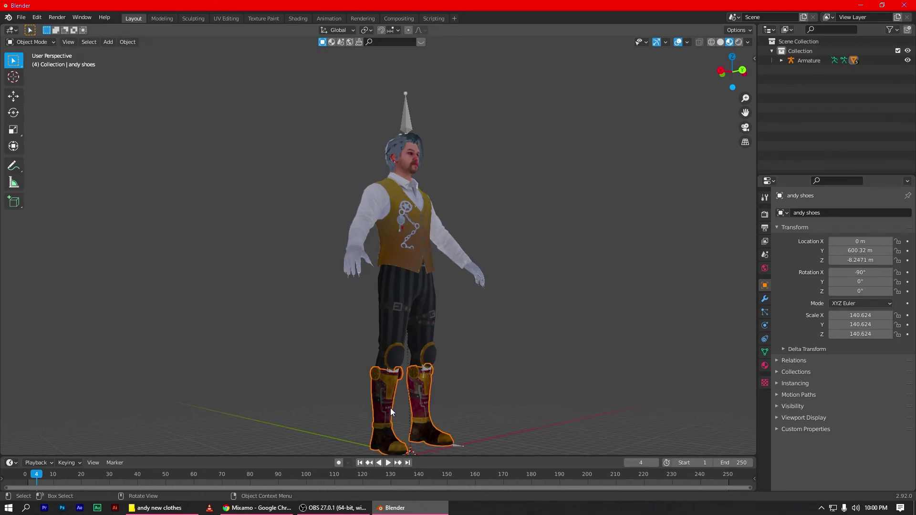
click(13, 96)
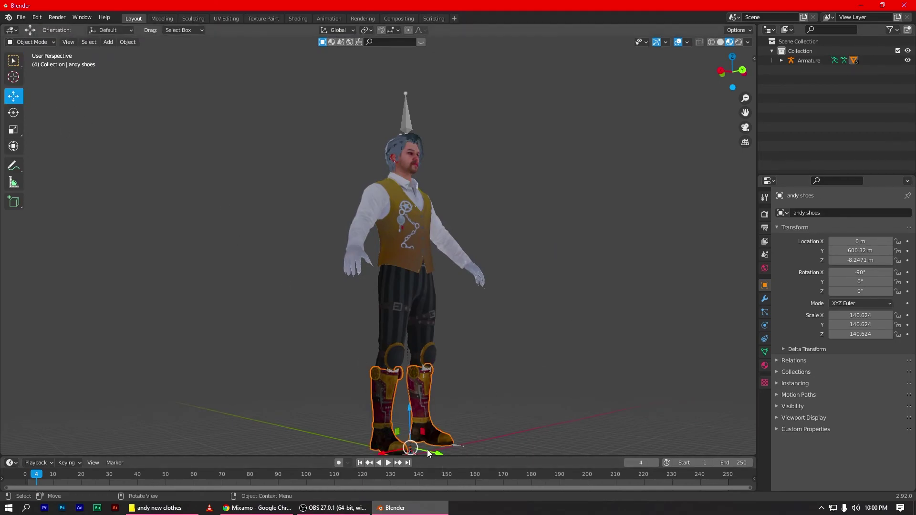
drag(437, 451, 439, 446)
mouse_move(525, 367)
middle_down()
mouse_move(603, 405)
mouse_move(637, 379)
middle_up()
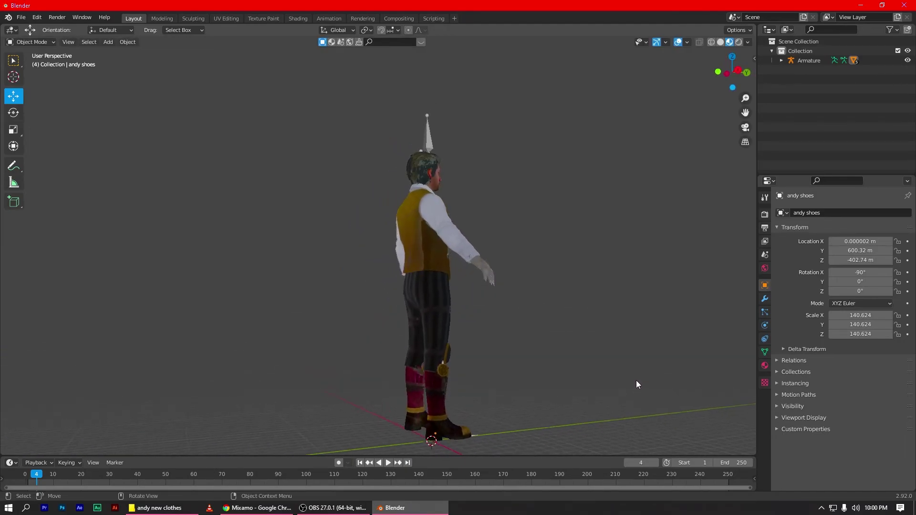
mouse_move(481, 448)
middle_down()
mouse_move(450, 442)
mouse_move(432, 386)
mouse_move(521, 363)
mouse_move(560, 273)
middle_up()
key(ctrl+s)
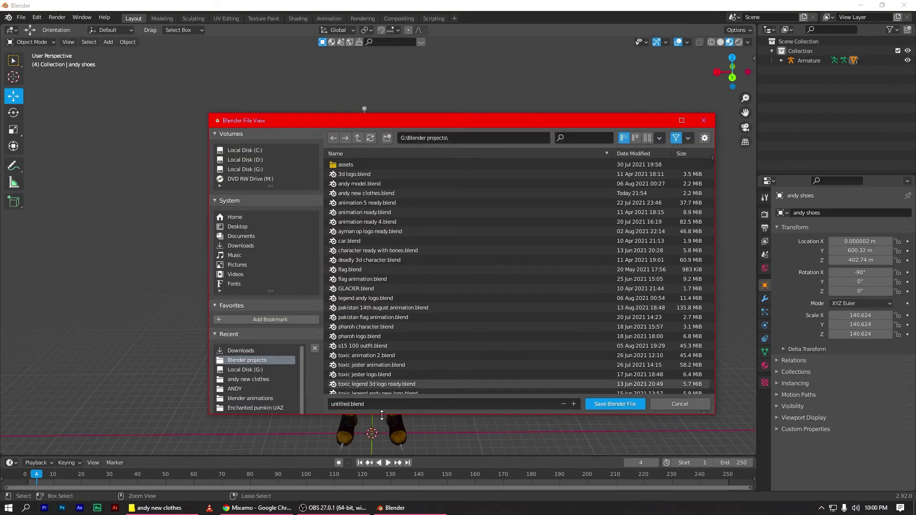
Step: Save the character as 'ANDY NEW CLOTHES MODEL.blend' in G:\Blender projects
text(ANDY NEW CLOTHES MODEL)
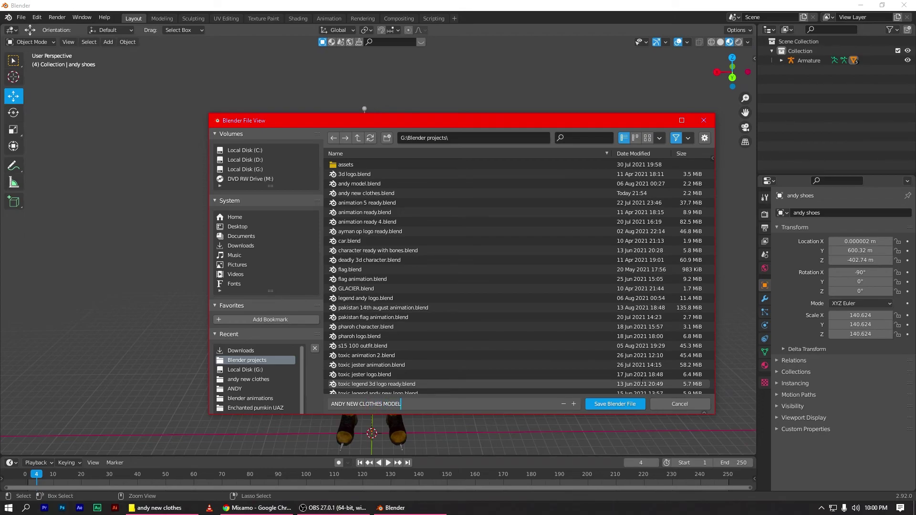
key(Return)
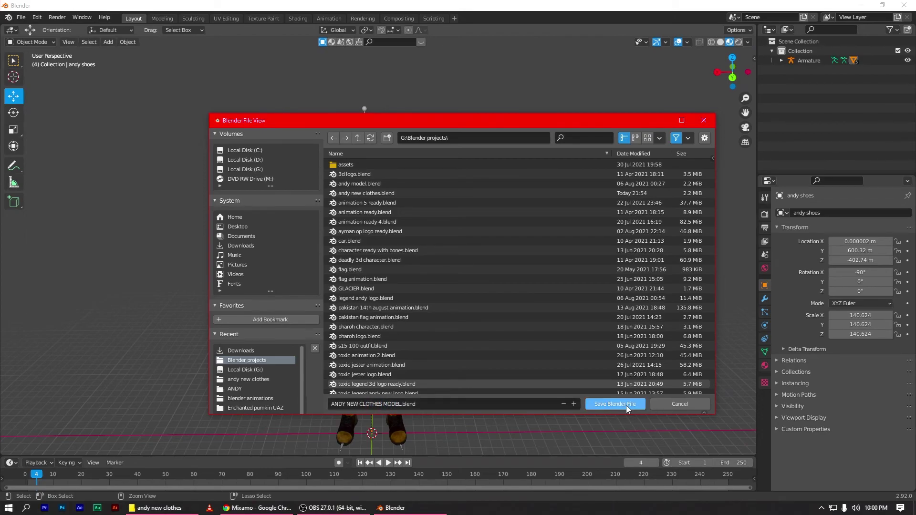